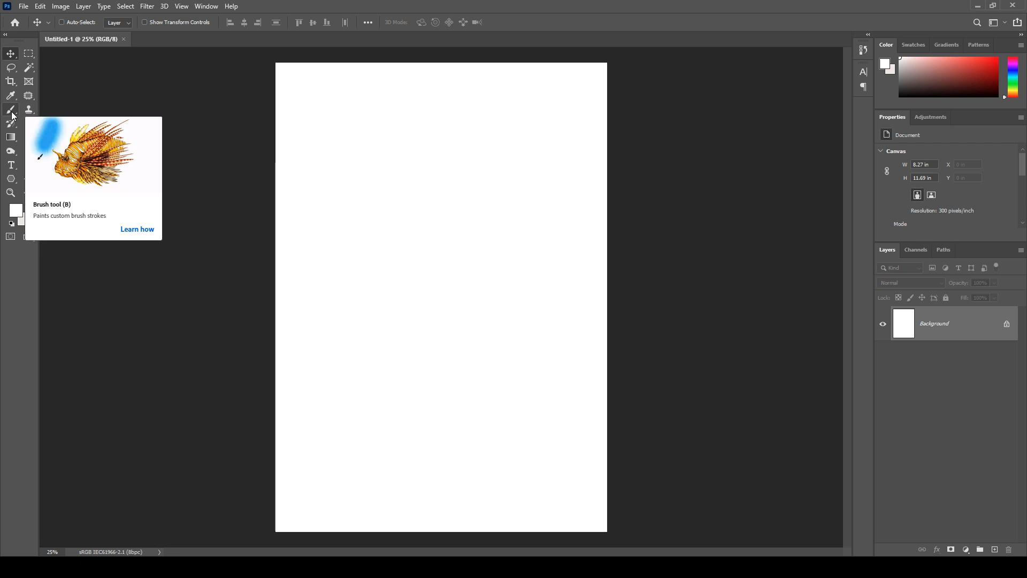
Activate the Brush tool and set the foreground color to a bright red
click(12, 111)
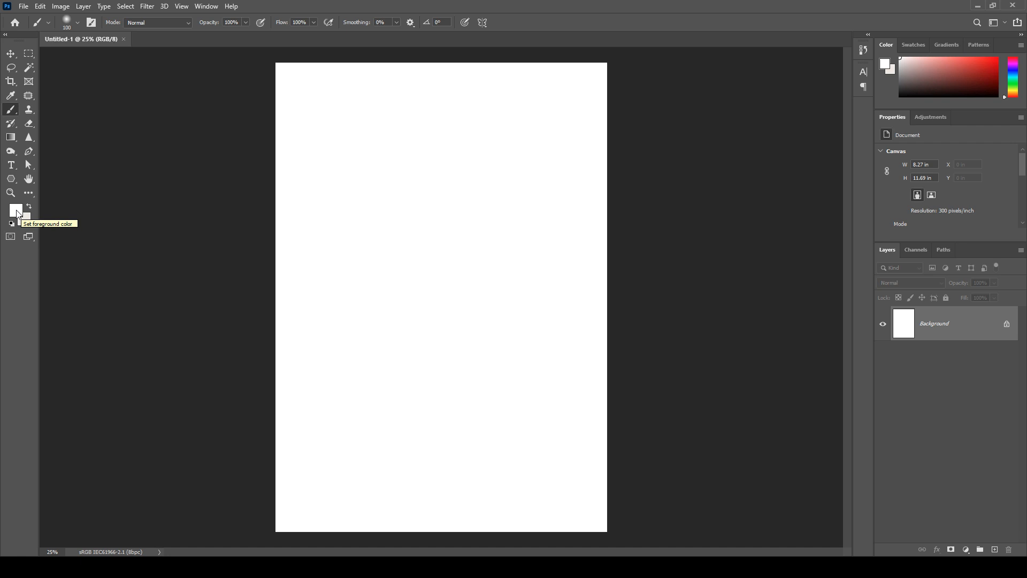
click(19, 214)
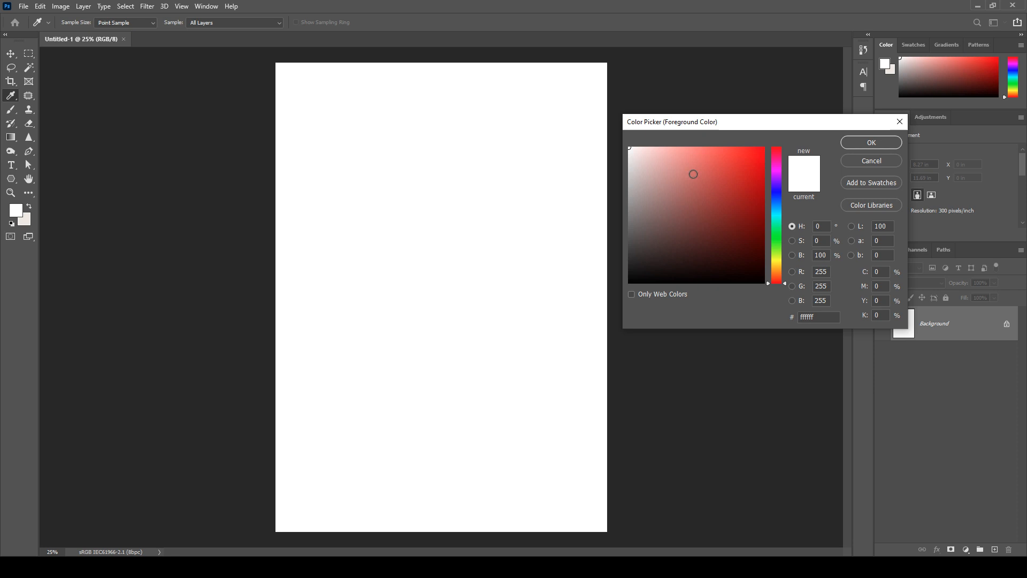
click(734, 168)
key(b)
click(870, 142)
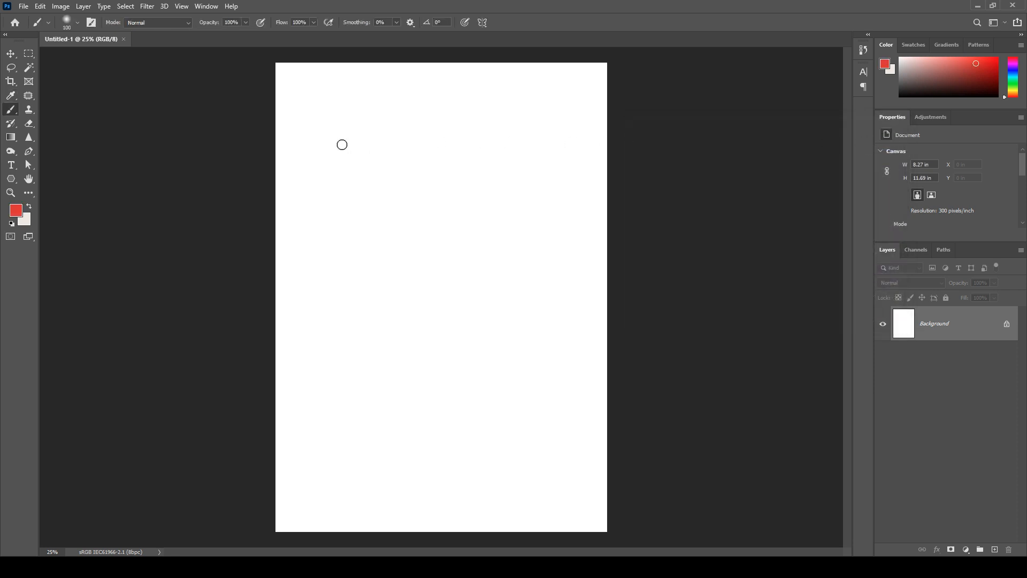
Paint a closed freeform outline in the page's upper half with the soft 100 px brush, and undo it
mouse_move(328, 156)
mouse_down()
mouse_move(529, 161)
mouse_move(482, 192)
mouse_move(507, 216)
mouse_move(469, 298)
mouse_move(429, 259)
mouse_move(344, 236)
mouse_move(312, 185)
mouse_move(328, 158)
mouse_up()
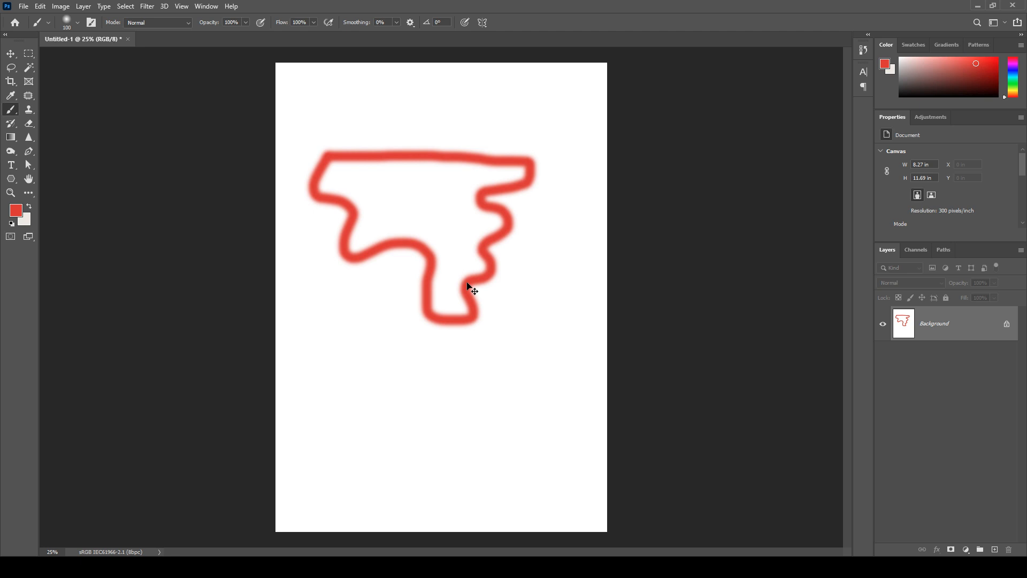
key(ctrl+z)
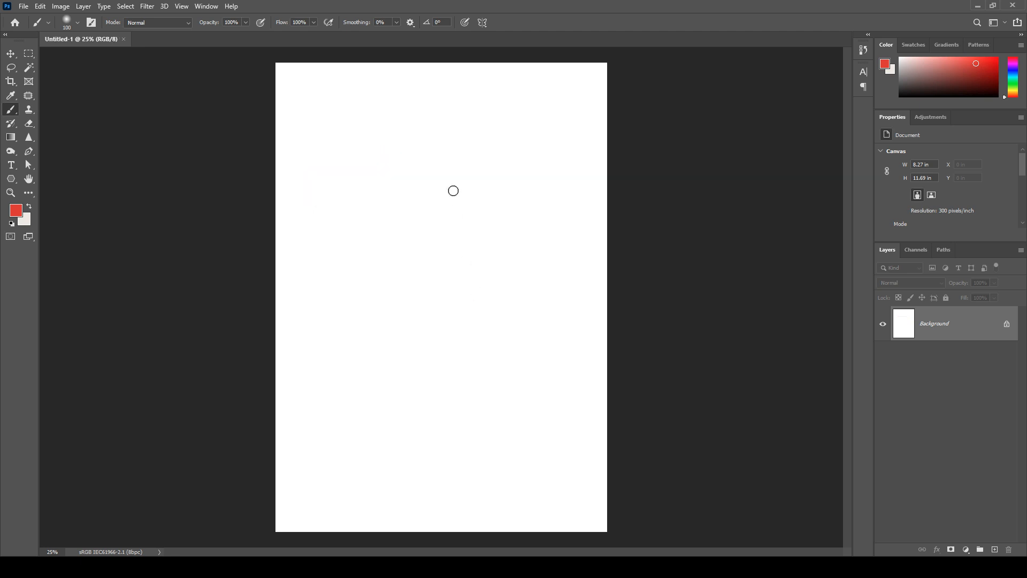
Set the brush hardness to 100%, paint a closed freeform test outline in the page's upper half, and undo it
click(78, 23)
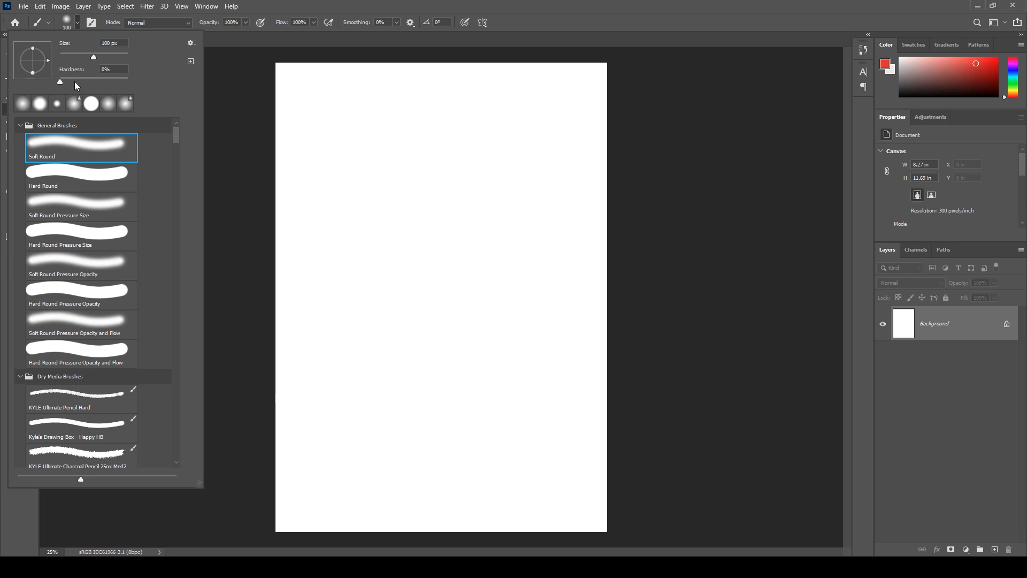
drag(61, 81, 127, 78)
click(325, 5)
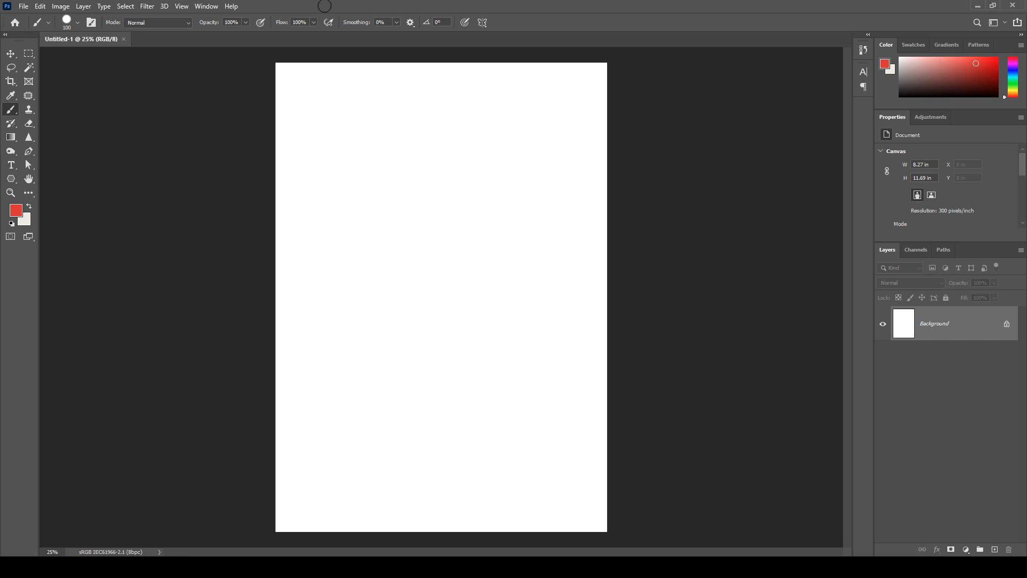
mouse_move(371, 167)
mouse_down()
mouse_move(446, 178)
mouse_move(444, 216)
mouse_move(482, 251)
mouse_move(449, 325)
mouse_move(385, 295)
mouse_move(368, 168)
mouse_up()
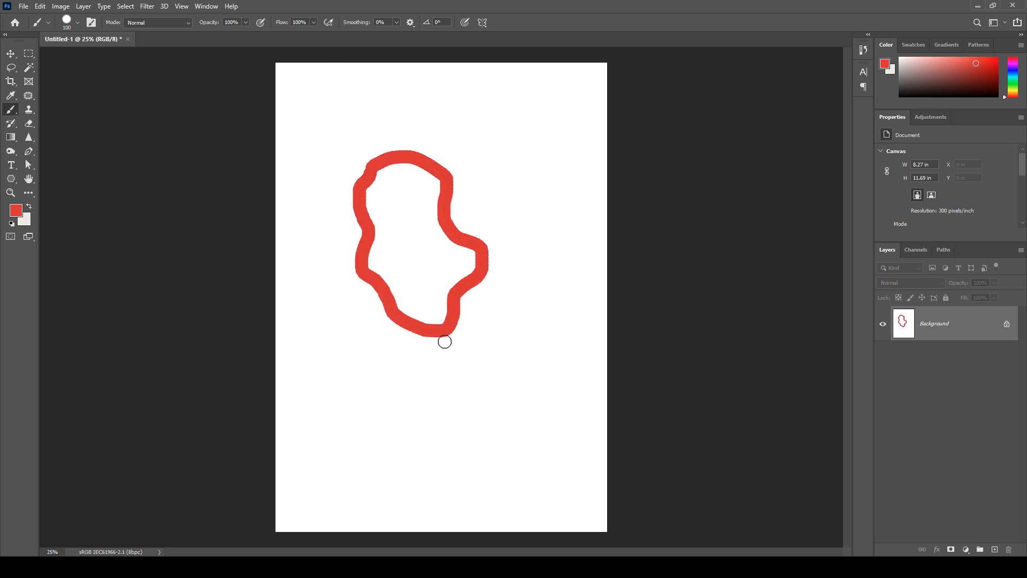
key(ctrl+z)
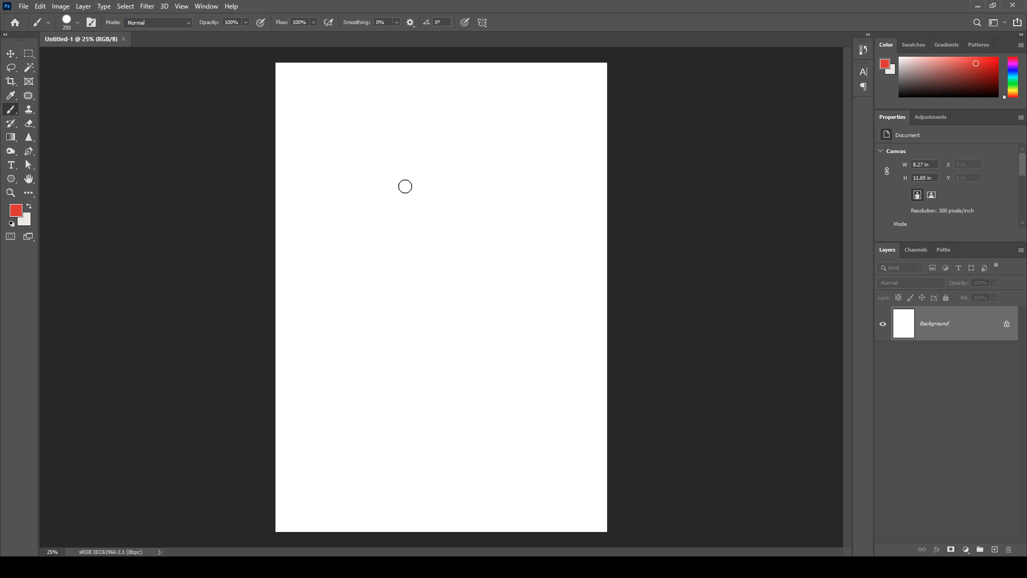
Enlarge the brush to 900 px and stamp a single hard-edged red circle in the page's upper-left area
key(bracketright)
key(bracketright)
key(bracketright)
key(bracketright)
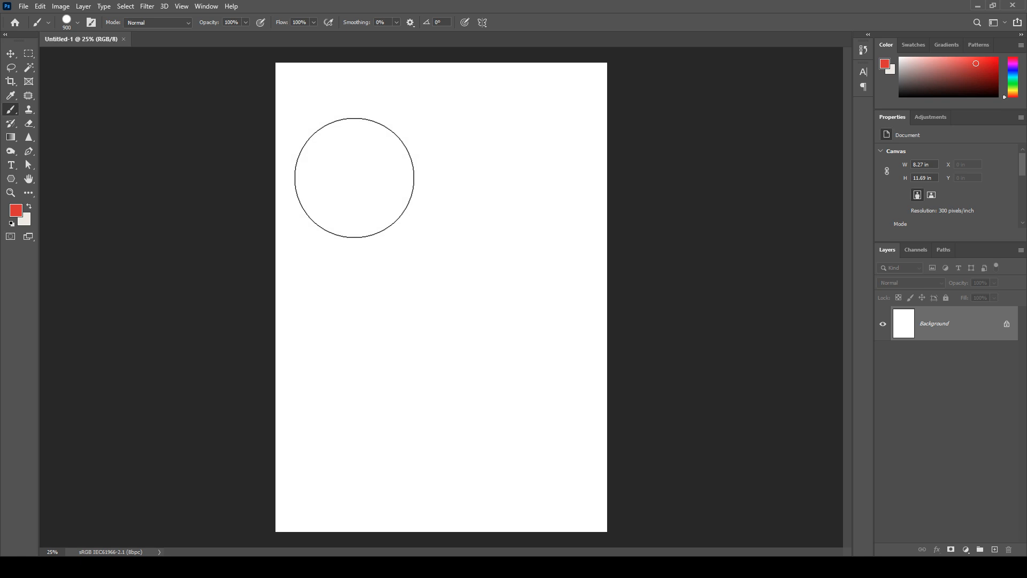
click(355, 178)
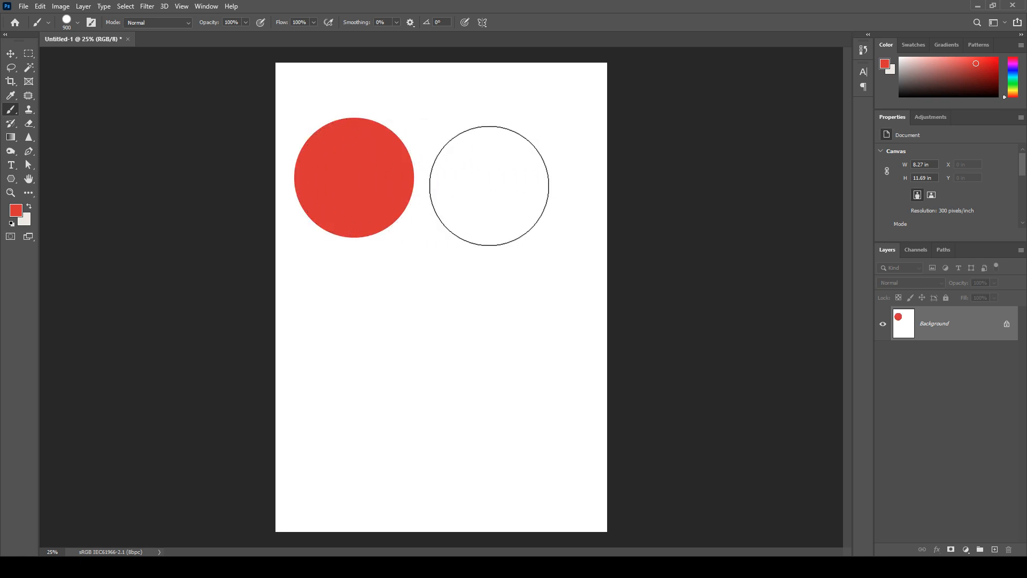
key(ctrl+bracketleft)
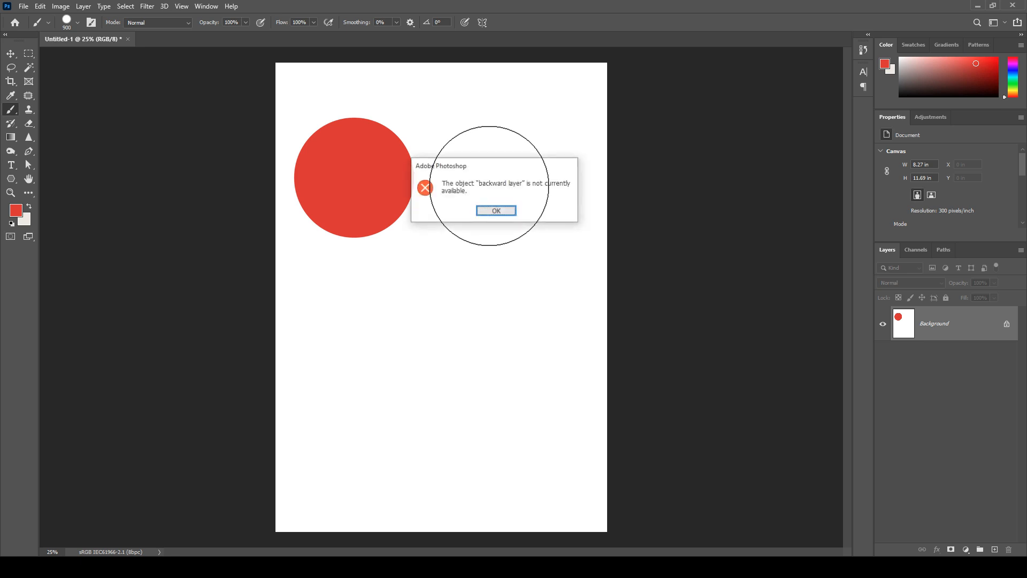
click(496, 212)
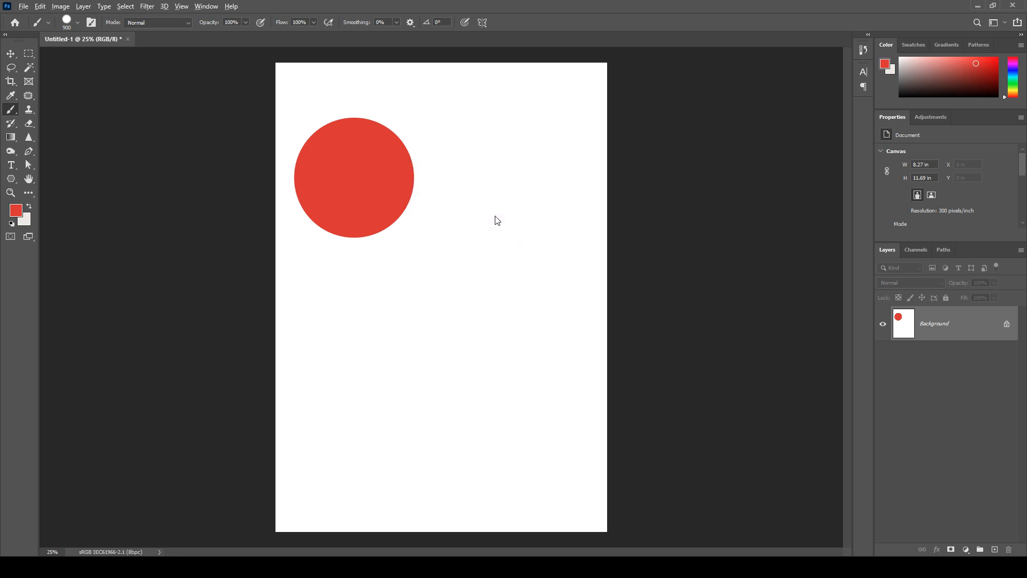
key(alt+bracketleft)
click(508, 209)
Set the brush hardness to 0% and stamp a single soft red spot beside the hard-edged circle
click(76, 24)
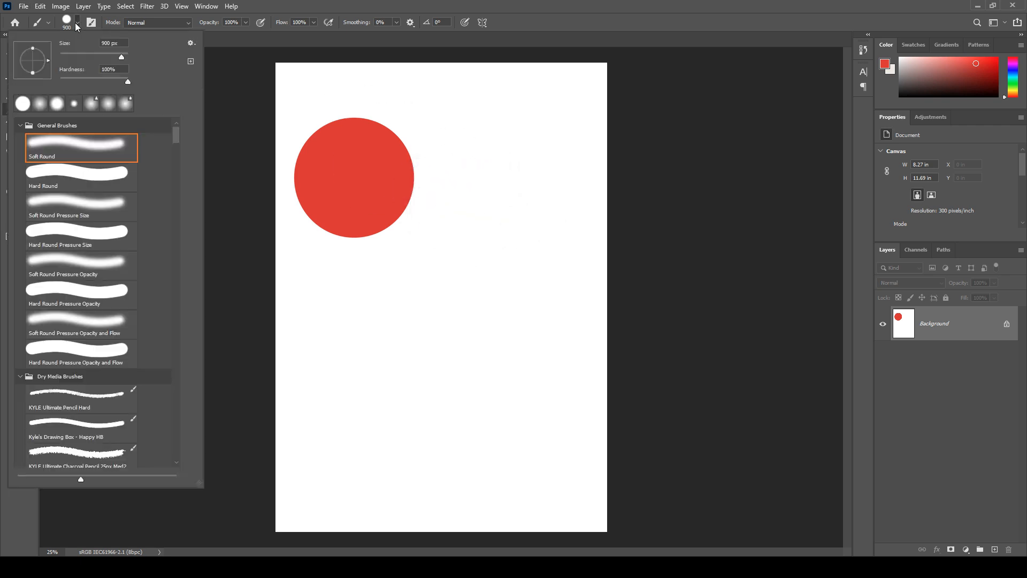
drag(74, 78, 51, 75)
click(377, 5)
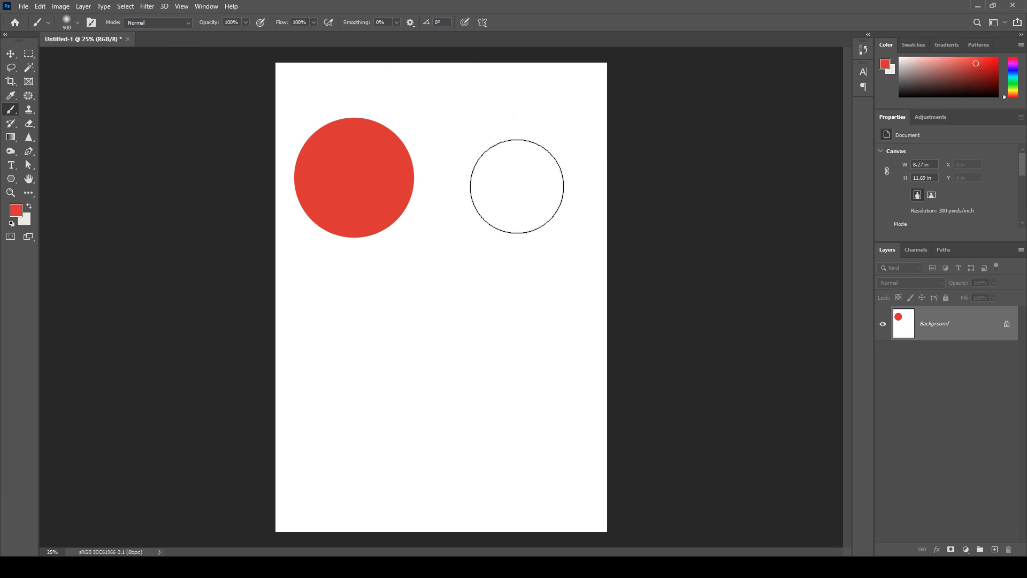
click(517, 186)
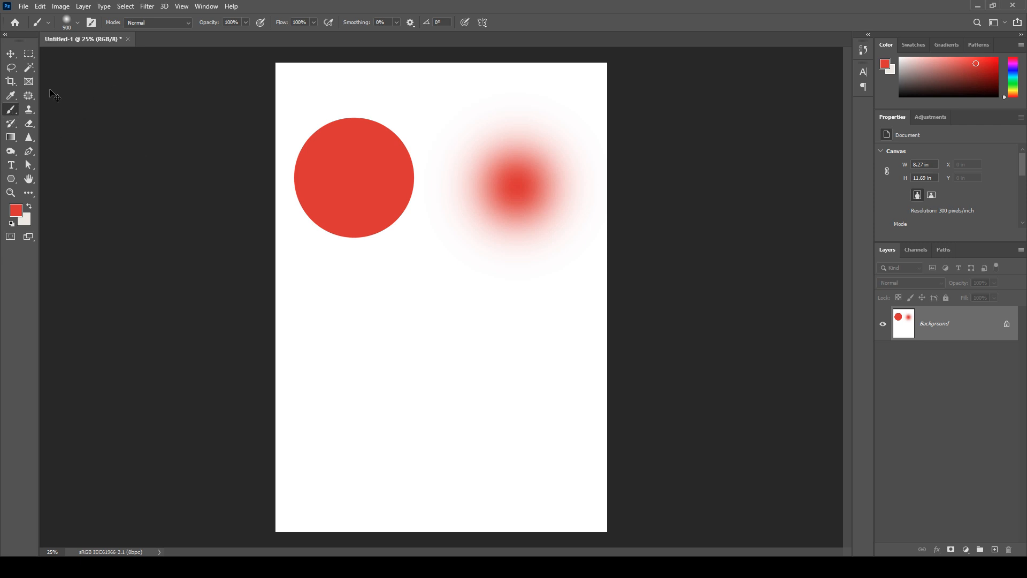
Undo both the soft spot and the hard-edged circle to clear the page
key(ctrl+z)
key(ctrl+z)
Set the brush hardness to 29% and reduce the brush size to 150 px
click(77, 24)
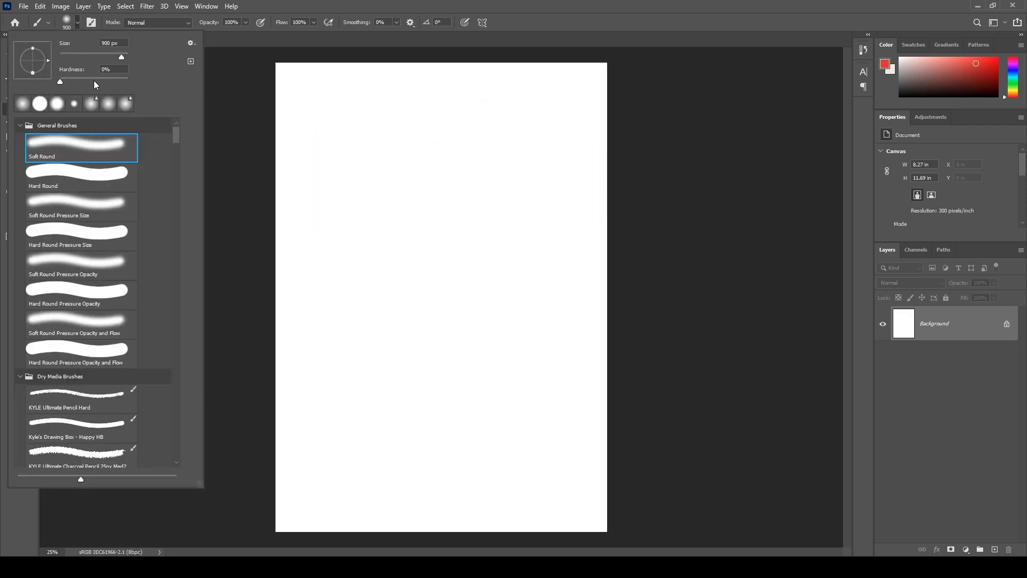
click(82, 79)
click(79, 79)
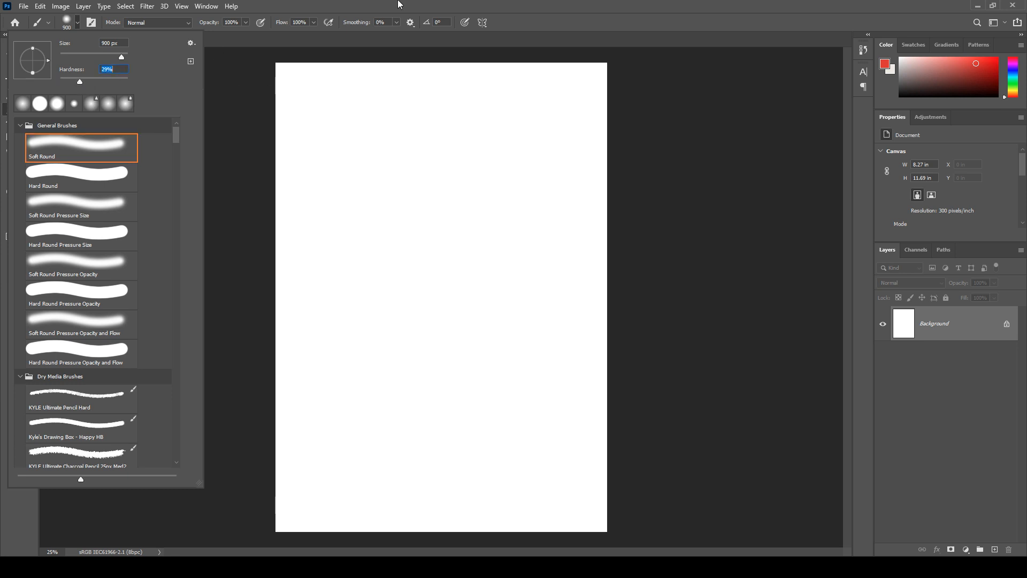
key(Return)
key(bracketleft)
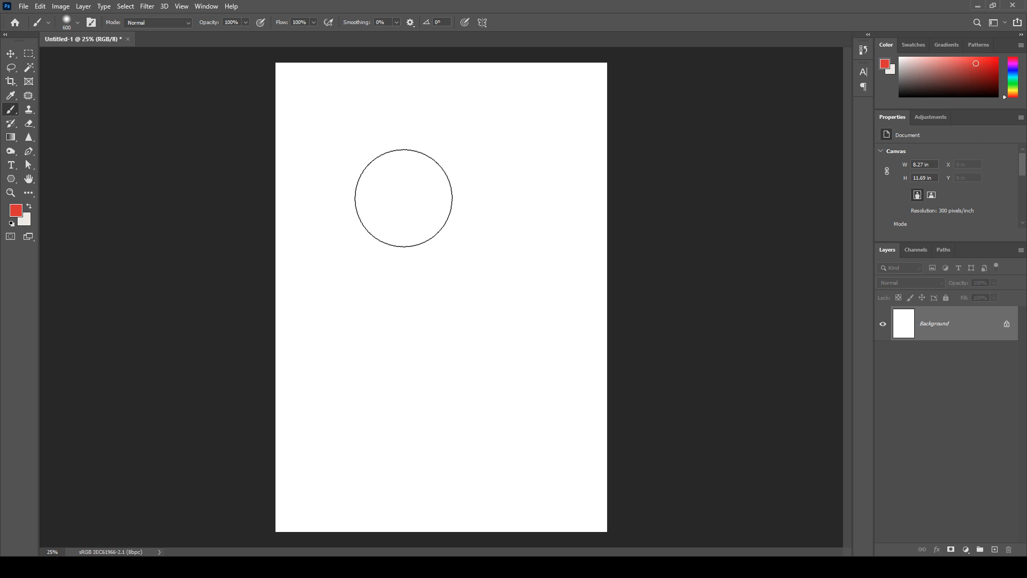
key(bracketleft)
key(bracketleft)
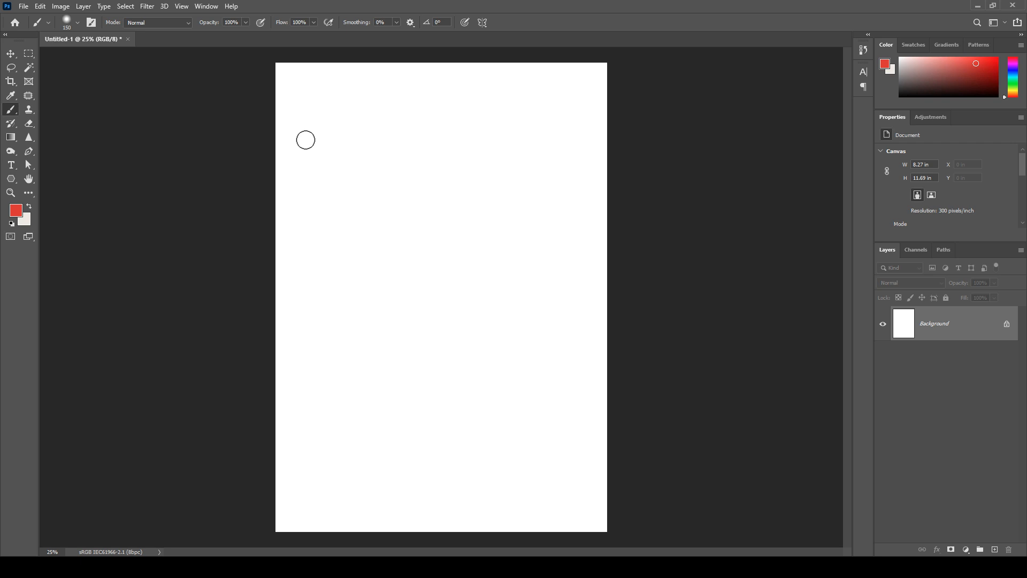
Paint a freehand horizontal stroke across the upper part of the page, and undo it
mouse_move(305, 140)
mouse_down()
mouse_move(391, 154)
mouse_move(547, 143)
mouse_up()
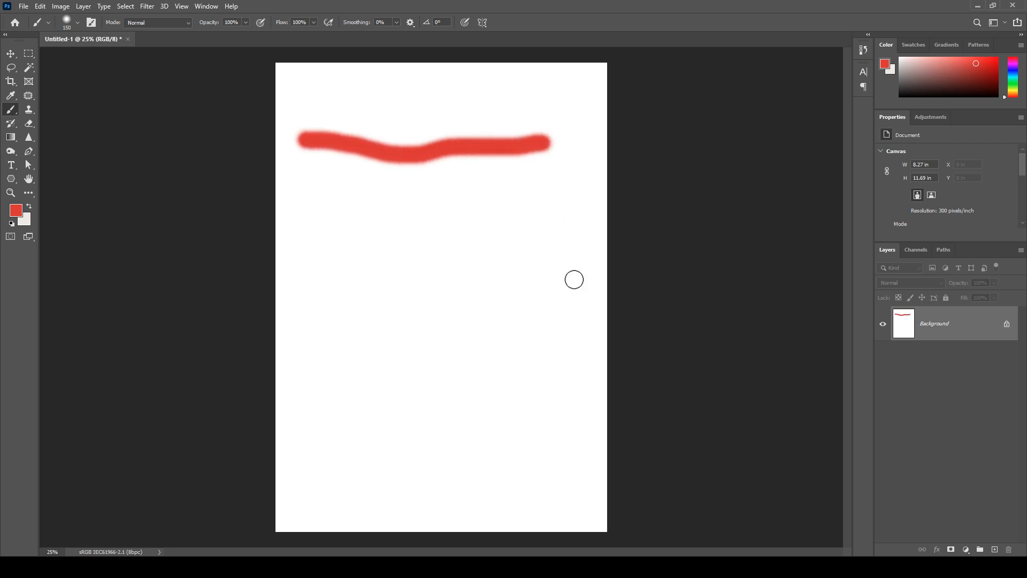
key(ctrl+z)
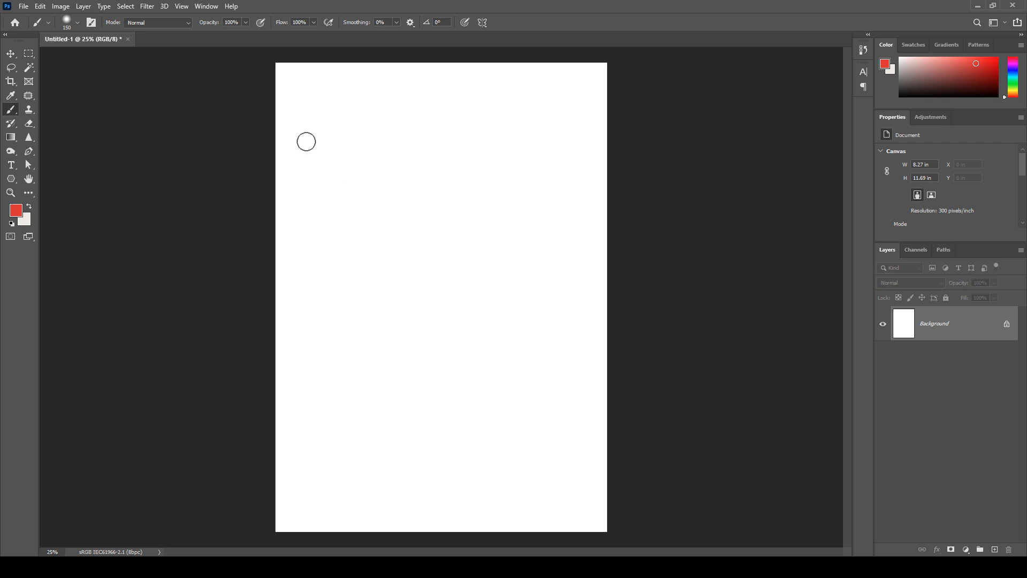
Paint a perfectly straight horizontal stroke across the page's upper part and a straight vertical stroke downward from its right end
mouse_move(306, 142)
mouse_down()
mouse_move(379, 158)
mouse_move(413, 125)
mouse_move(433, 157)
mouse_move(464, 124)
mouse_move(480, 151)
mouse_move(503, 127)
mouse_move(552, 137)
mouse_up()
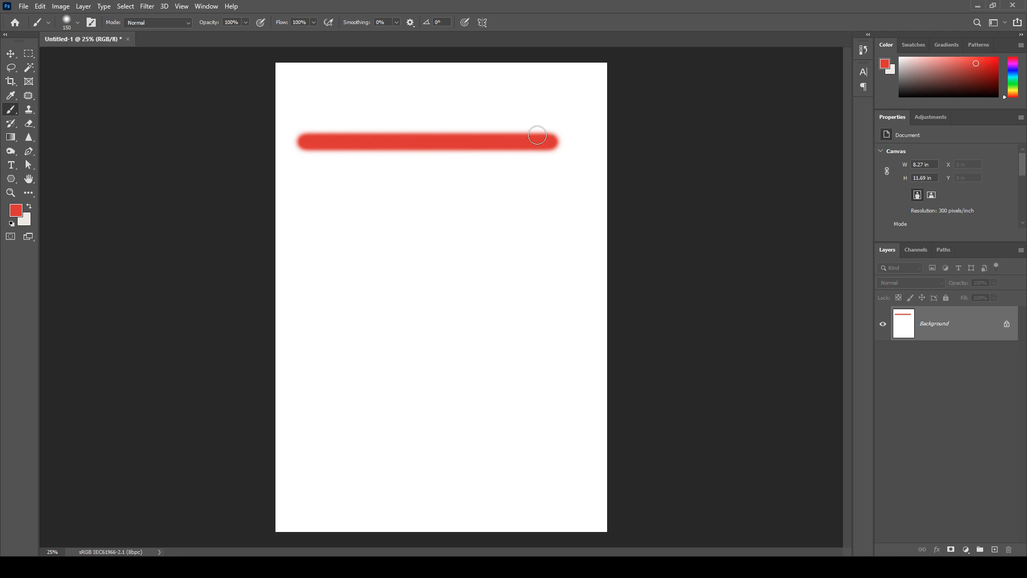
mouse_move(551, 140)
mouse_down()
mouse_move(538, 197)
mouse_move(549, 209)
mouse_move(543, 231)
mouse_move(556, 240)
mouse_move(550, 343)
mouse_up()
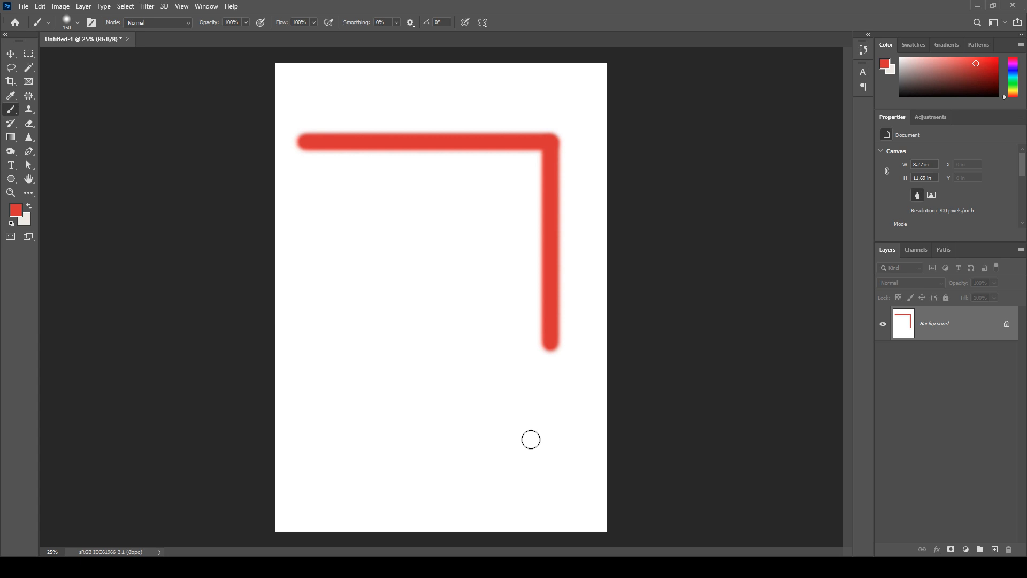
Paint a freehand diagonal stroke up to the corner, undo it, and replace it with a straight diagonal stroke from the corner
drag(313, 371, 328, 349)
mouse_move(355, 317)
mouse_down()
mouse_move(508, 203)
mouse_move(533, 156)
mouse_up()
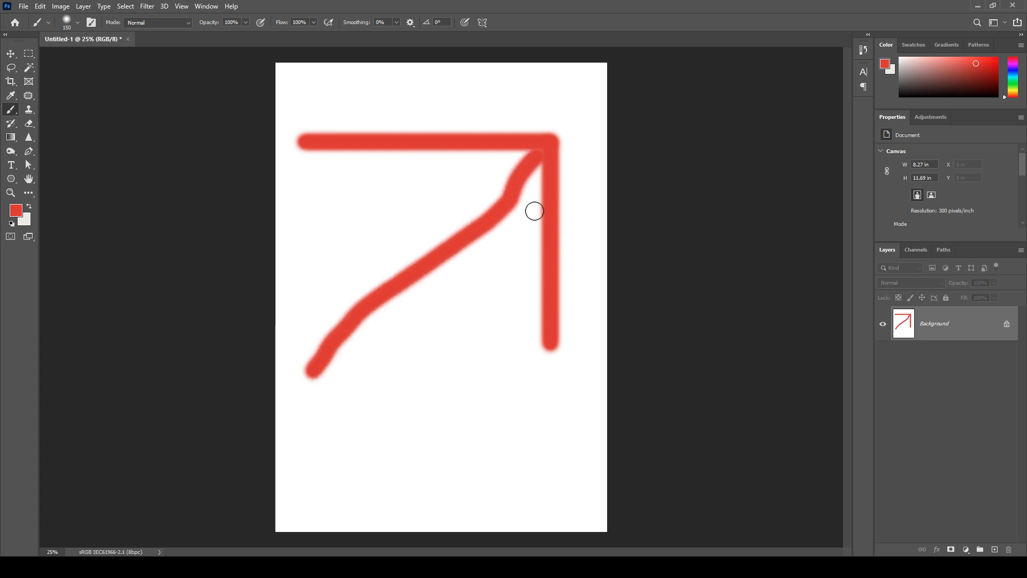
key(ctrl+z)
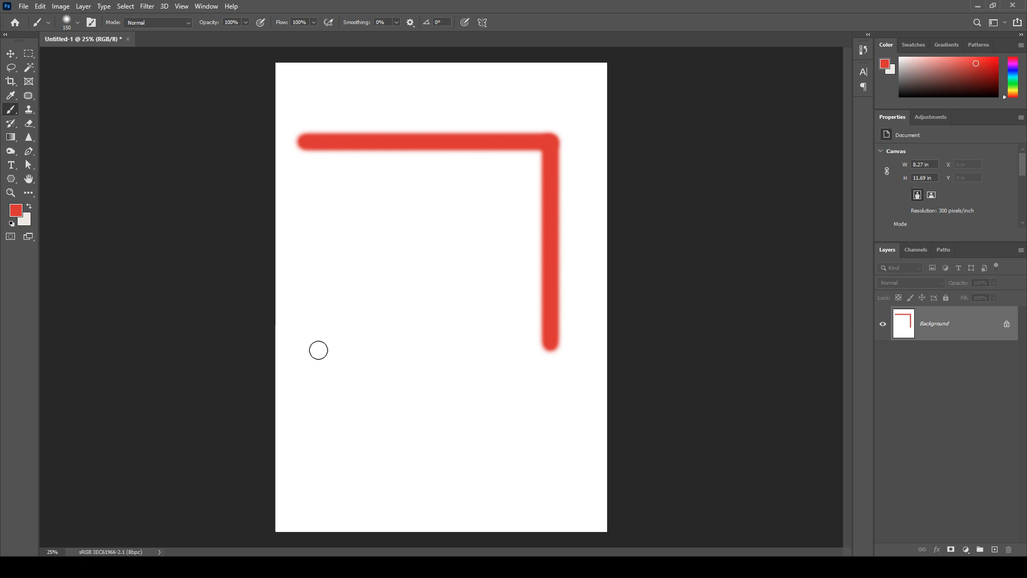
shift+click(318, 350)
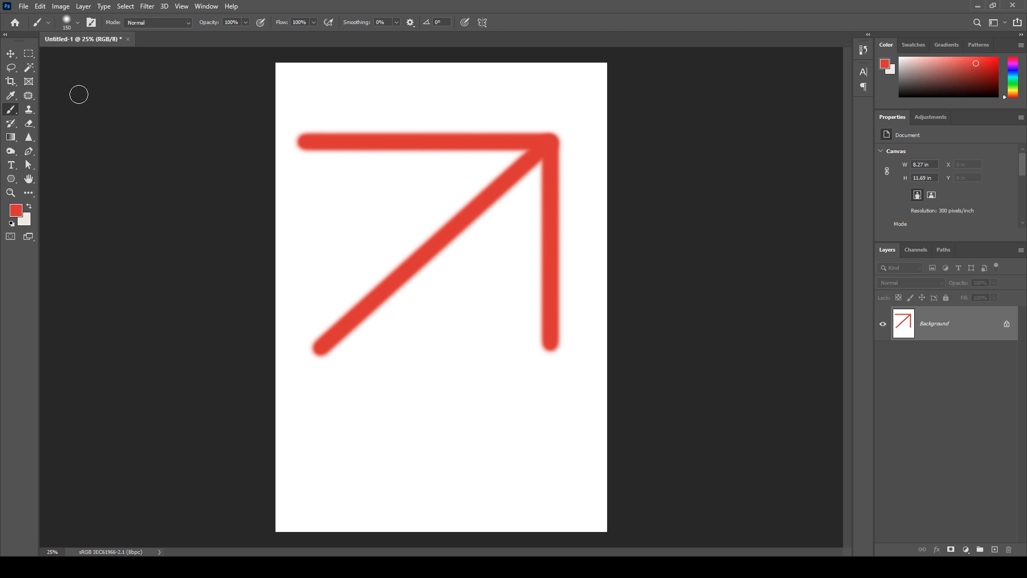
Unlock the Background layer and erase a soft-edged gap across the middle of the diagonal stroke with a 500 px eraser
click(1006, 323)
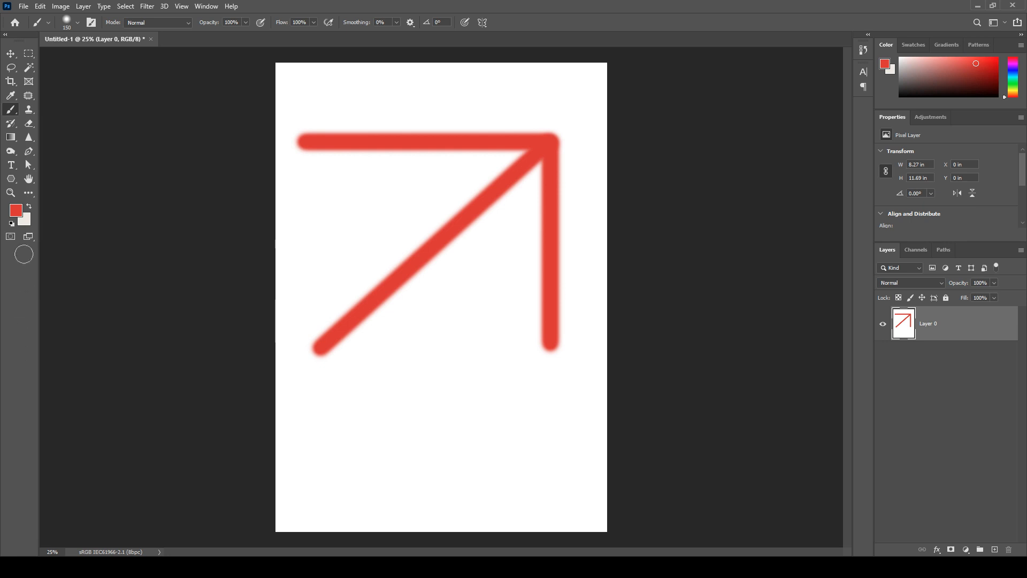
click(30, 124)
key(bracketright)
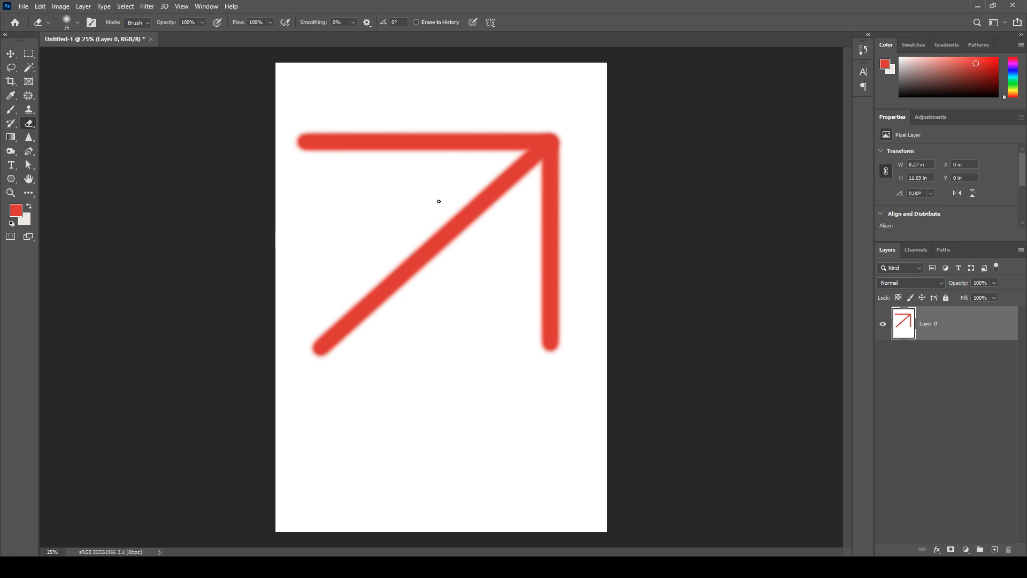
key(bracketright)
key(bracketright)
key(bracketright)
drag(408, 213, 454, 284)
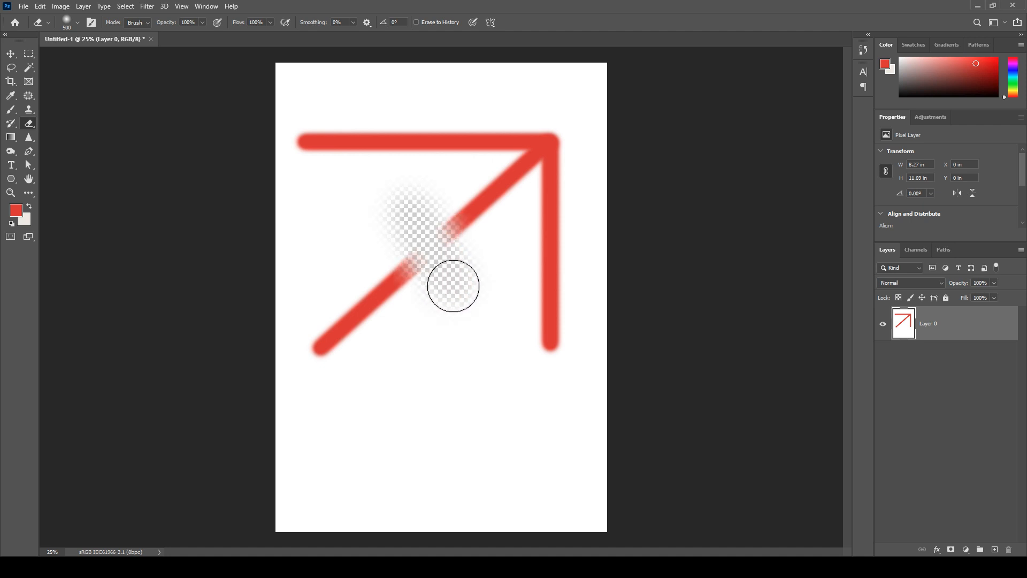
Set the eraser hardness to 100% and erase a hard-edged vertical band through the horizontal stroke near its left end
click(78, 23)
drag(61, 82, 130, 82)
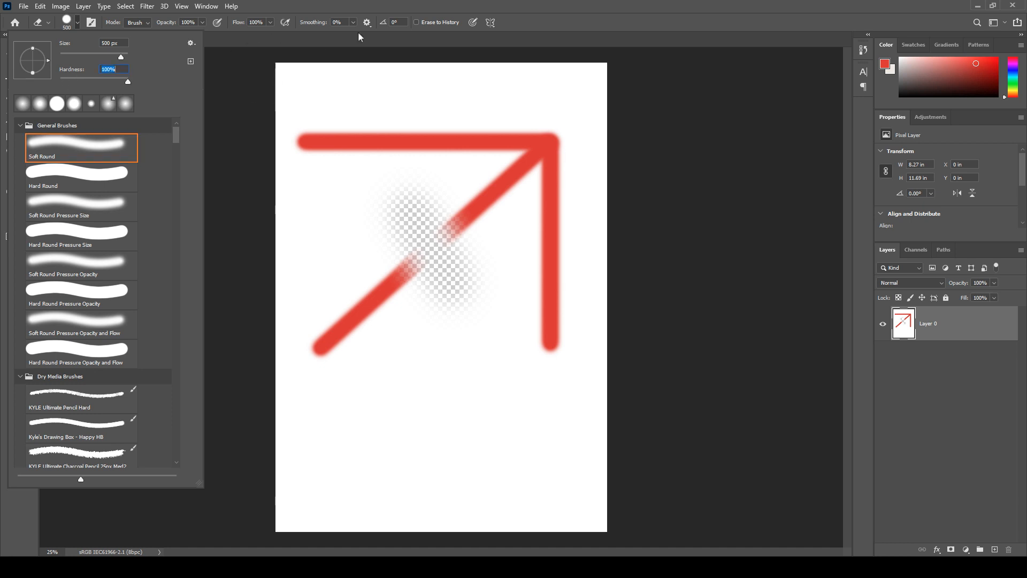
click(321, 49)
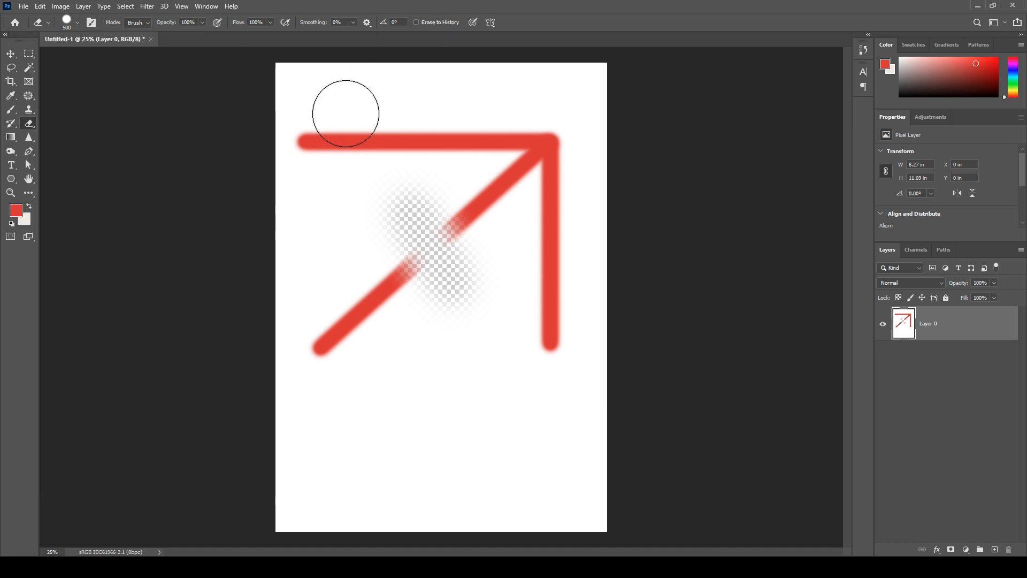
drag(345, 113, 335, 180)
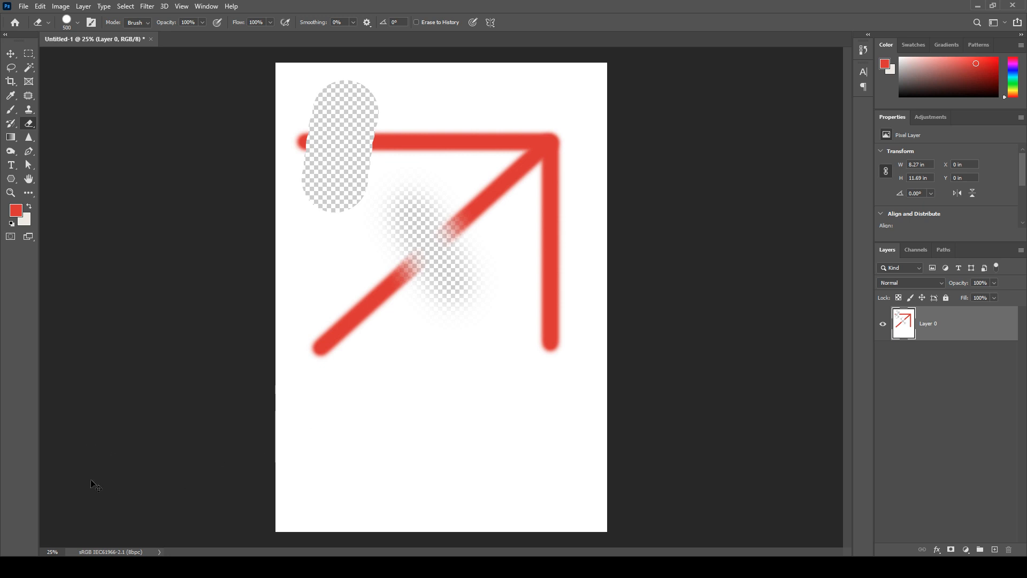
Undo both erasures, the unlocking of the Background layer and the straight diagonal stroke
key(ctrl+z)
key(ctrl+z)
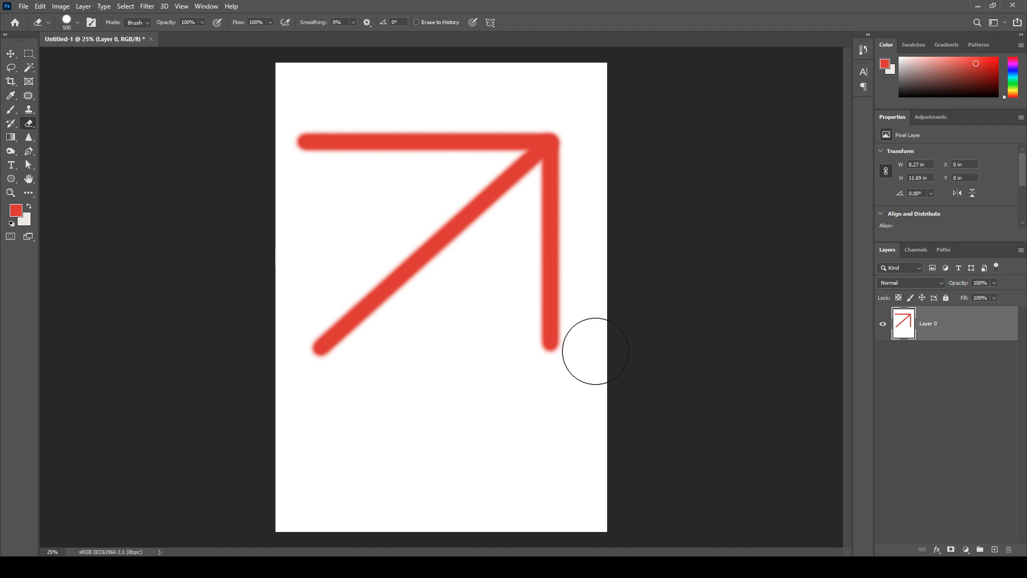
key(ctrl+z)
key(ctrl+z)
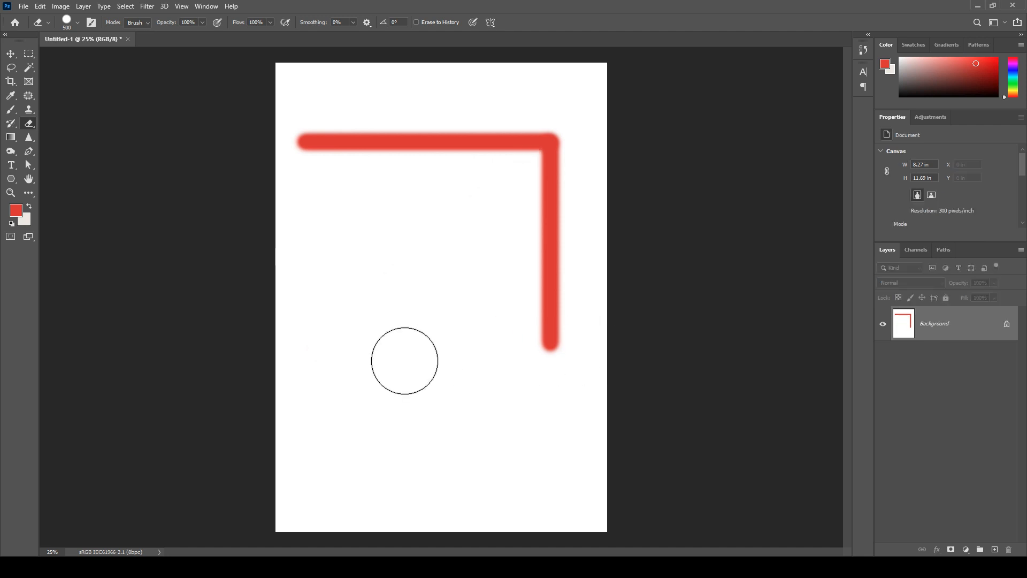
Restore the straight diagonal stroke and add a new empty layer above the Background layer
key(ctrl+shift+z)
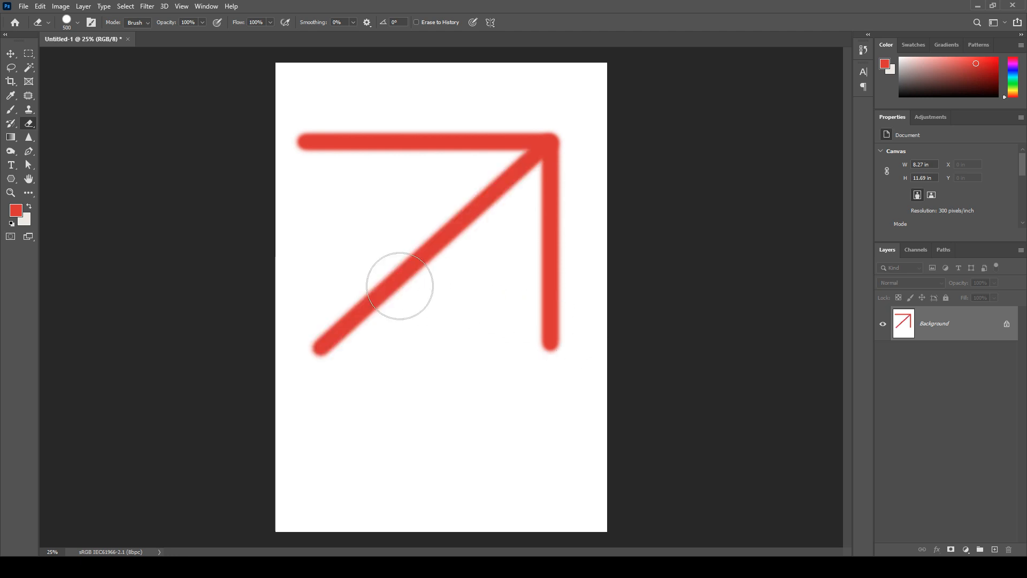
click(11, 54)
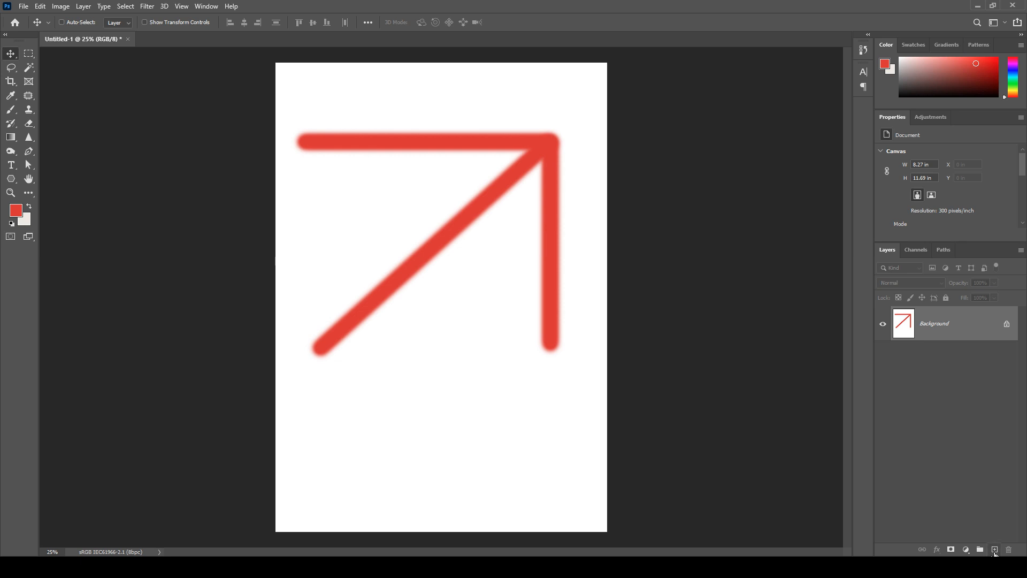
click(994, 550)
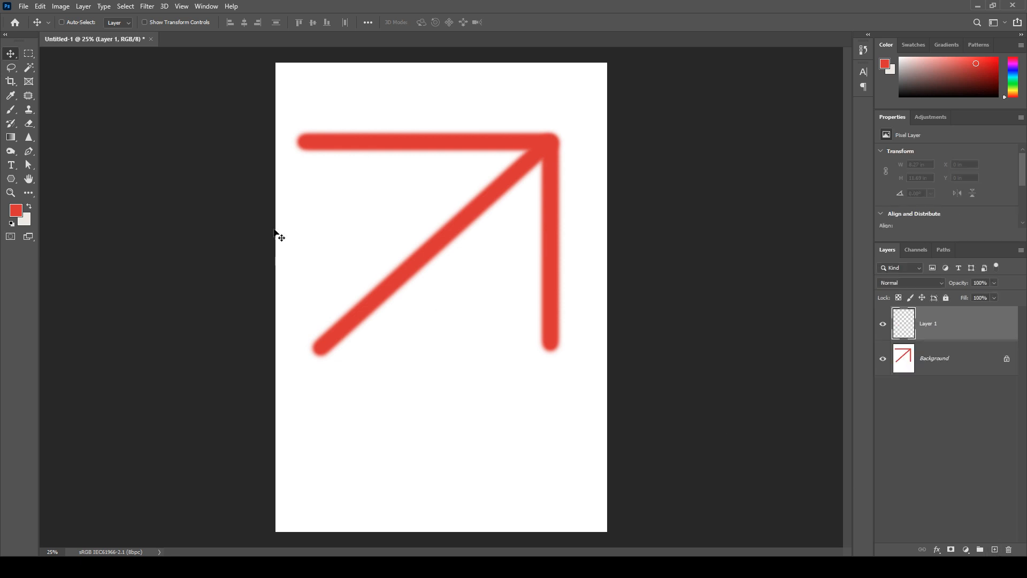
Ready the Brush tool on the new layer and change the foreground color's hue to cyan-blue
click(11, 111)
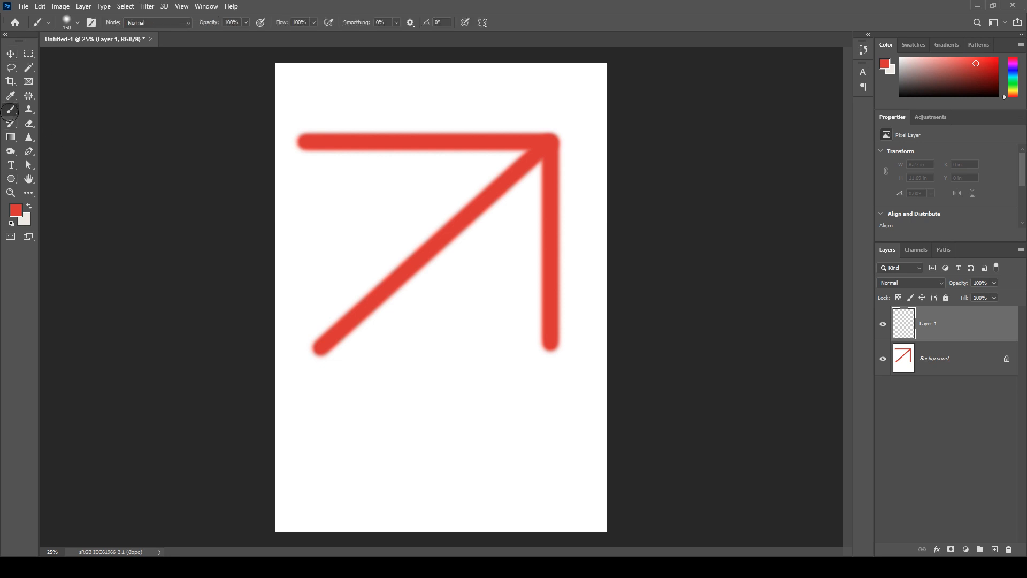
click(15, 210)
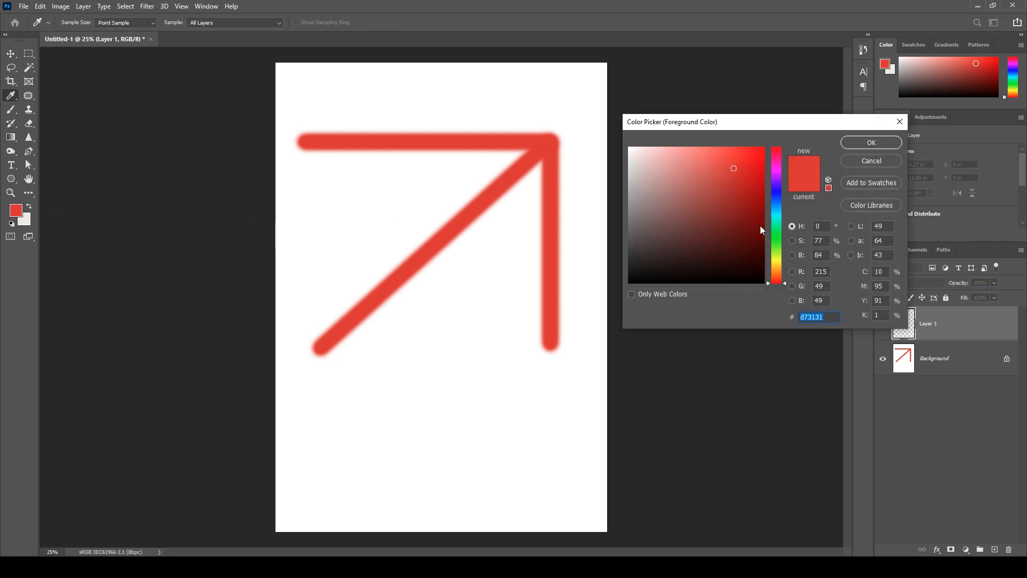
click(782, 216)
click(871, 142)
Paint a loop about 3.1 by 3.8 in with a slanting line across it, and nudge the layer slightly downward
mouse_move(420, 203)
mouse_down()
mouse_move(378, 250)
mouse_move(374, 317)
mouse_move(452, 312)
mouse_move(451, 221)
mouse_move(429, 202)
mouse_up()
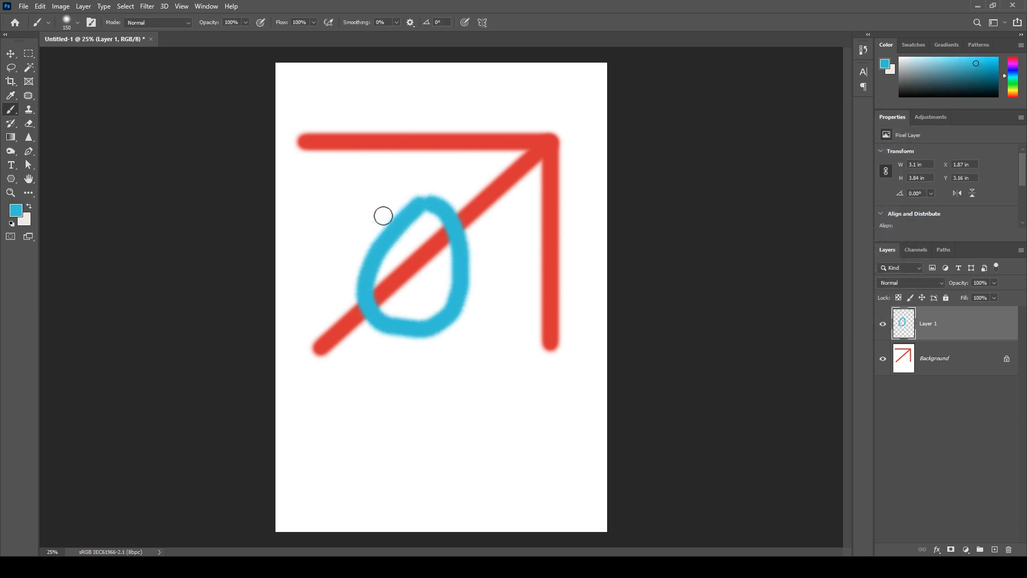
drag(311, 234, 518, 282)
key(v)
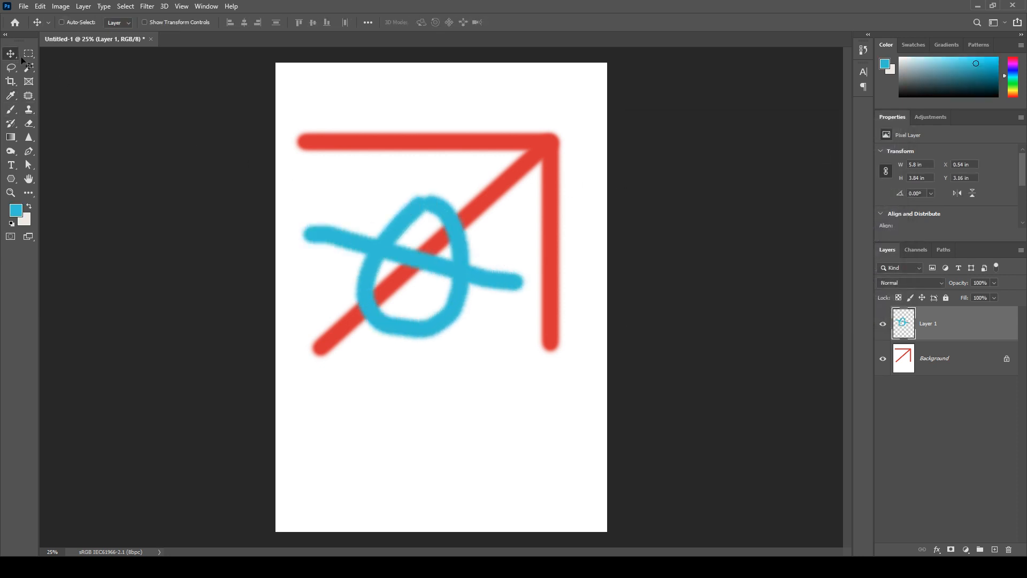
mouse_move(457, 267)
mouse_down()
mouse_move(458, 208)
mouse_move(458, 271)
mouse_up()
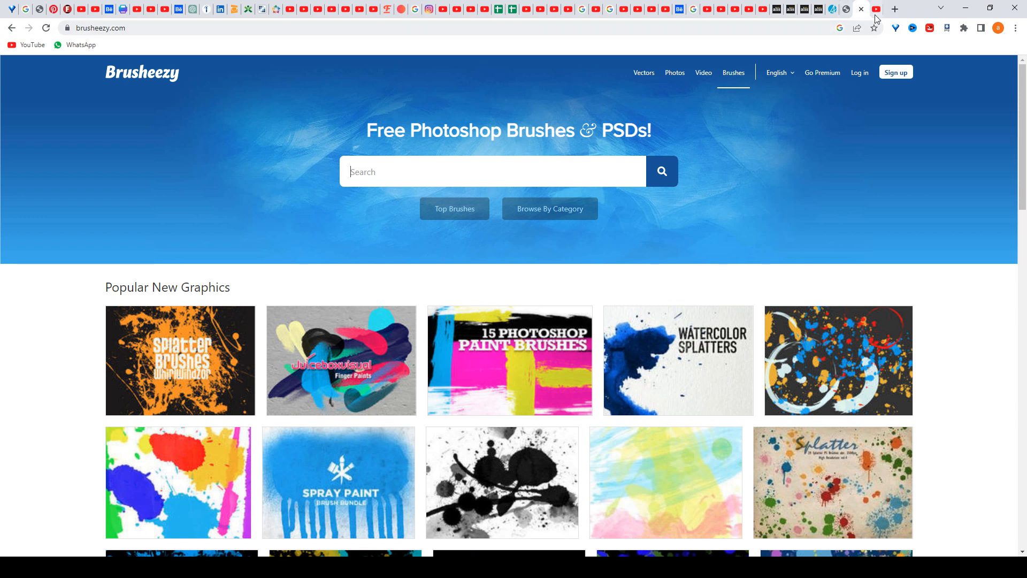
In the browser, go to the YouTube results for "speed painting photoshop" and open the "Mist | SPEEDPAINT | Photoshop CC" video
click(876, 16)
scroll(945, 239, up, 1)
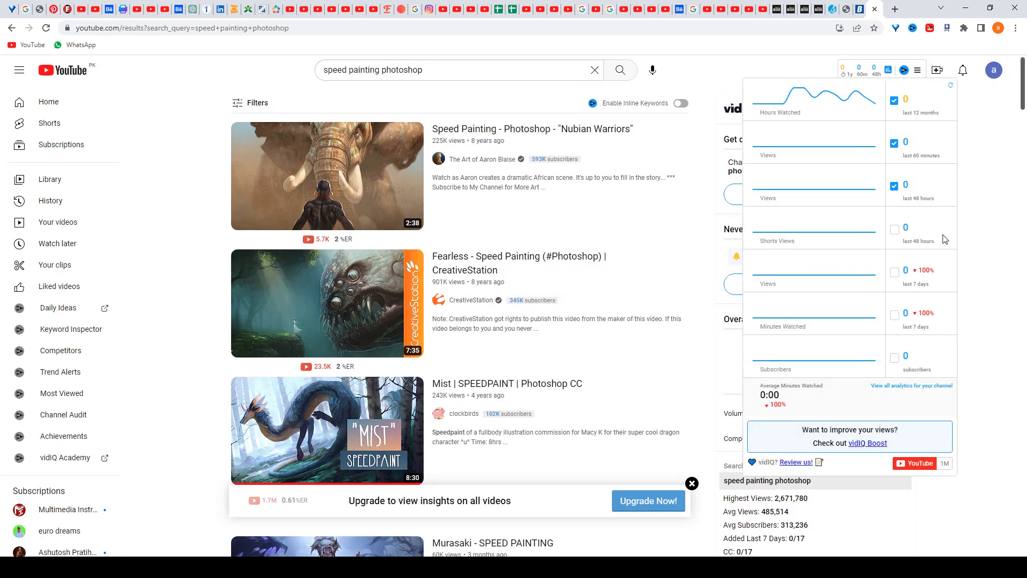
click(349, 452)
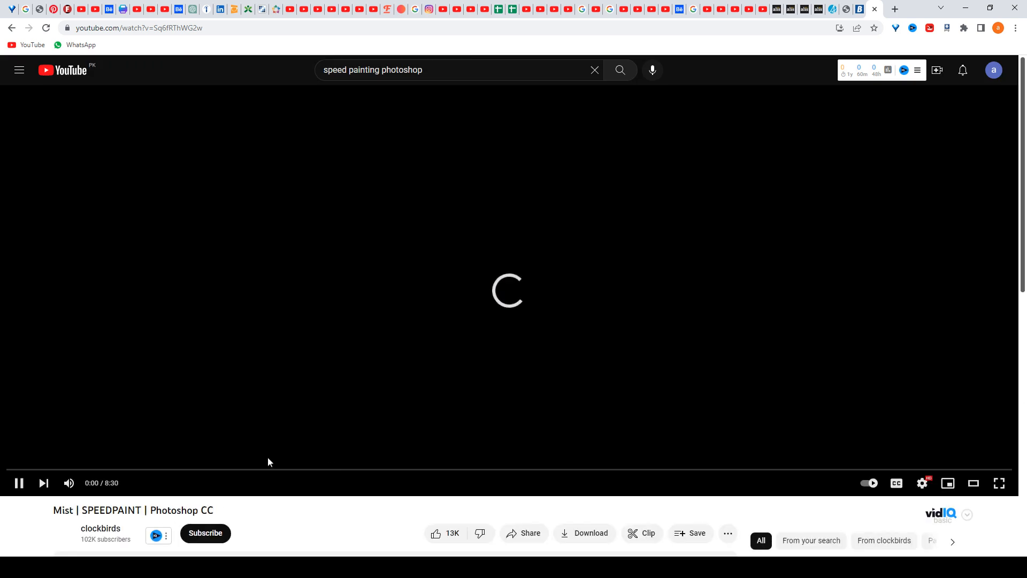
Skim the opening minute of the speedpaint video, return to about 0:05 and pause on the early sketch
click(95, 472)
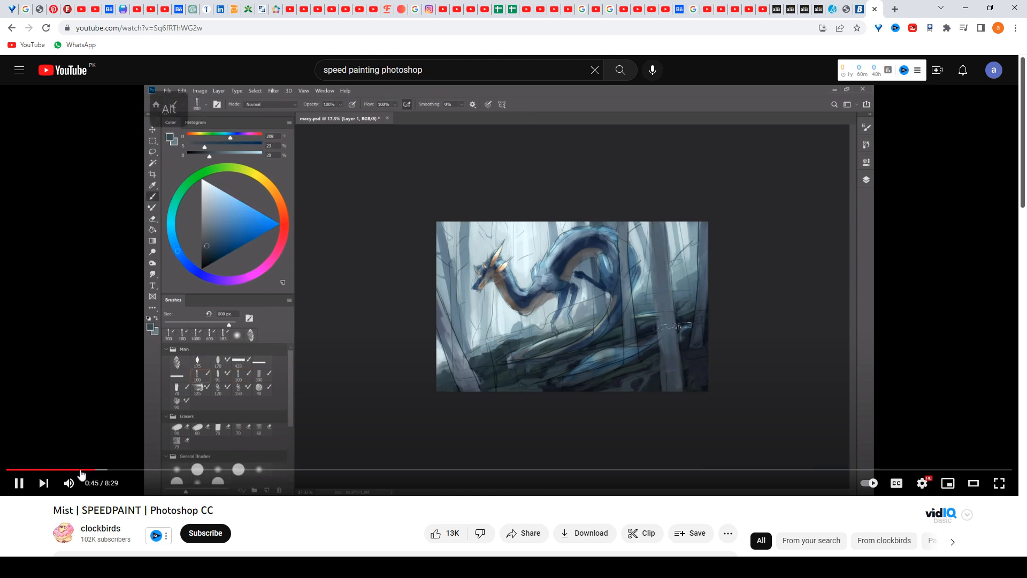
click(47, 470)
click(27, 471)
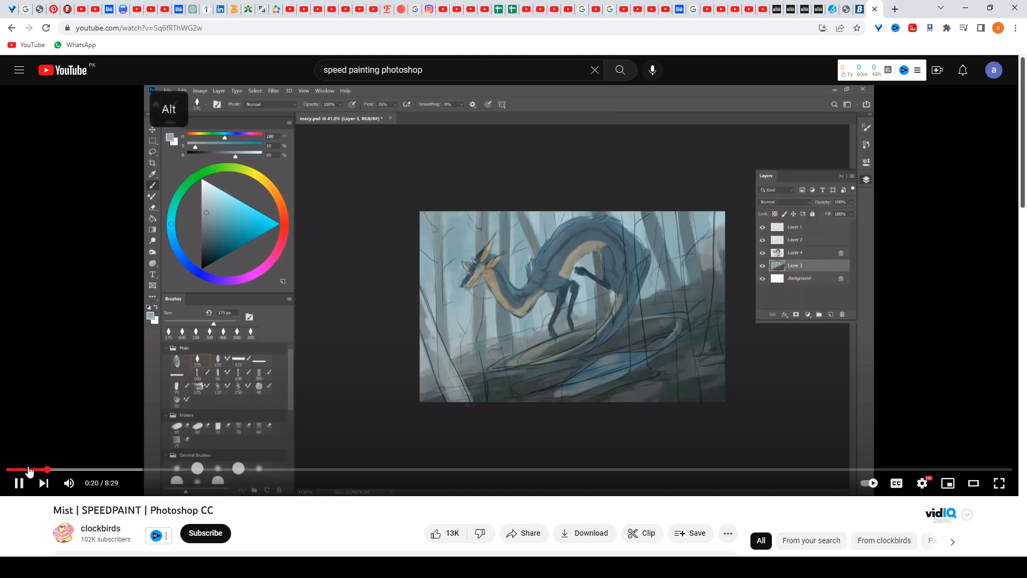
click(17, 470)
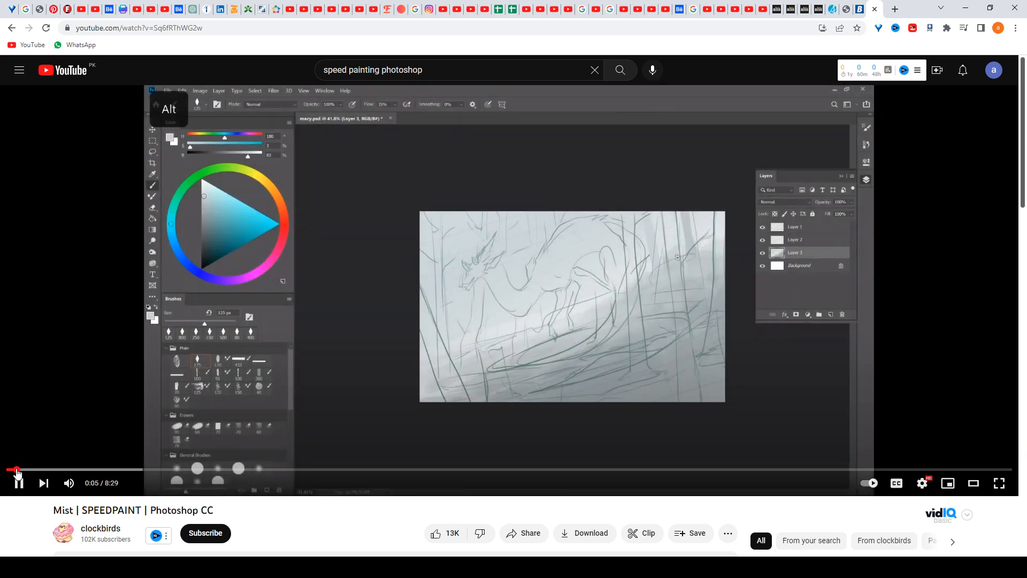
key(space)
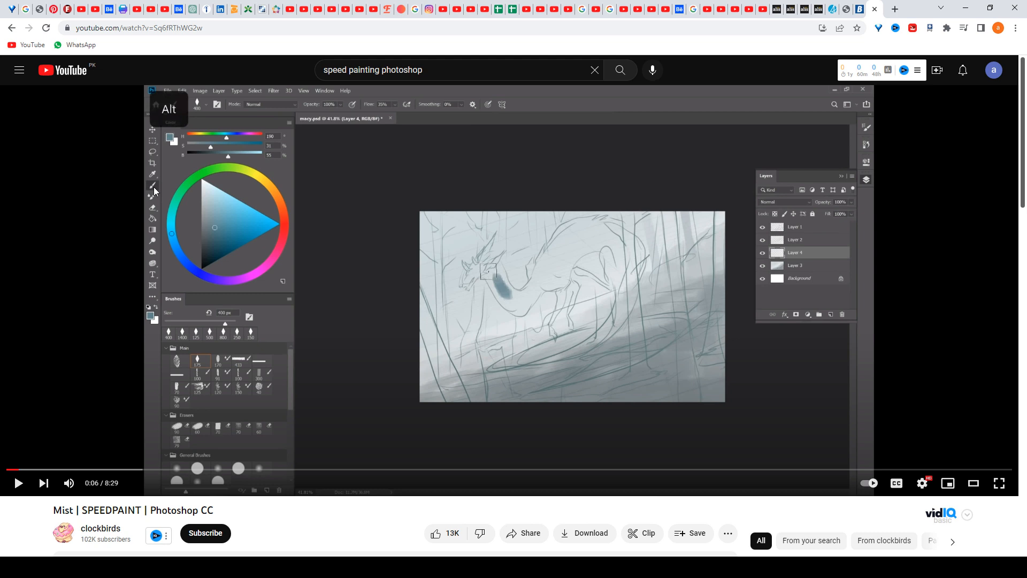
click(398, 567)
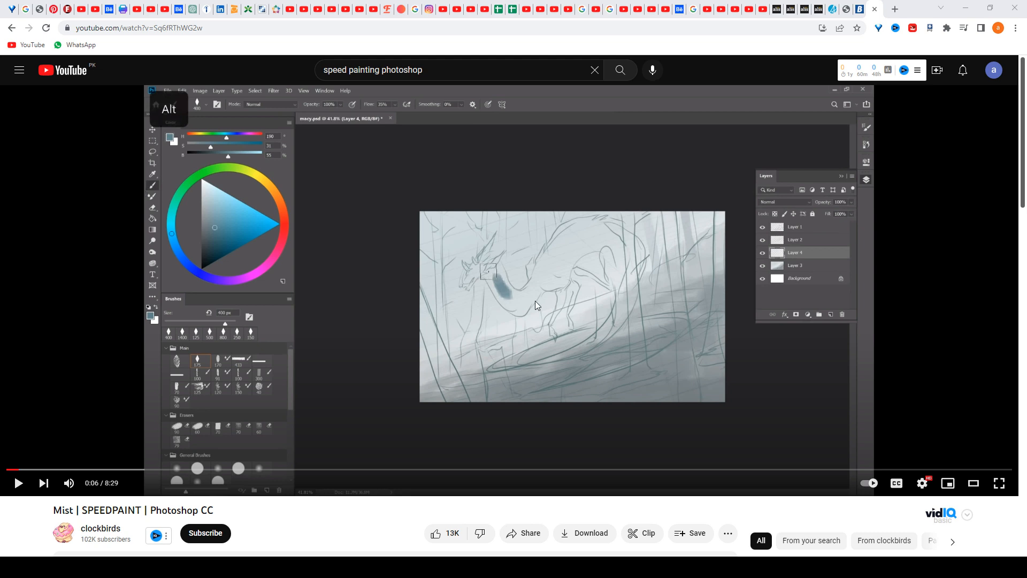
Resume the speedpaint video, skip through the painting stages to the end, and pause on the finished dragon artwork
click(18, 483)
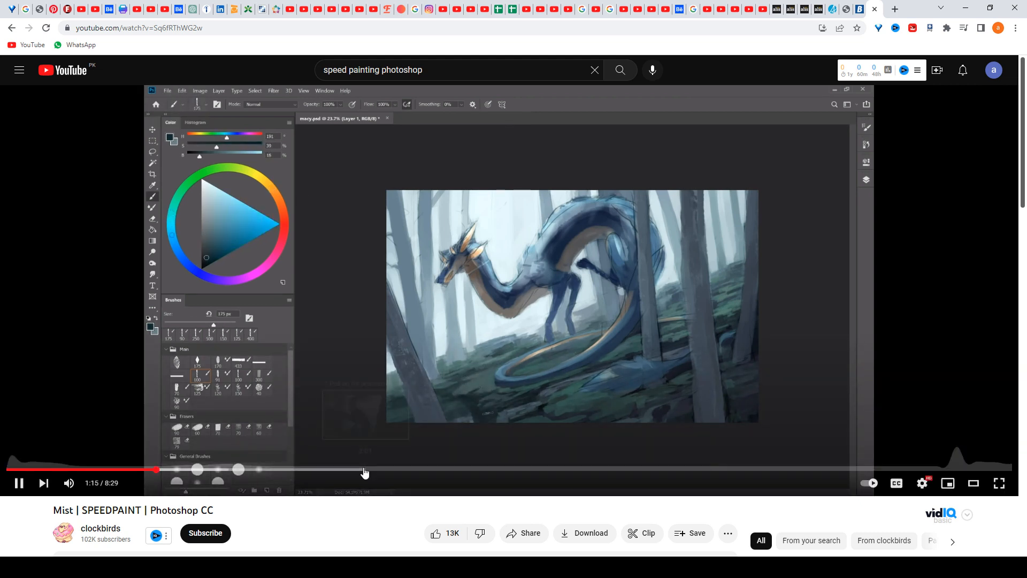
click(364, 471)
click(451, 471)
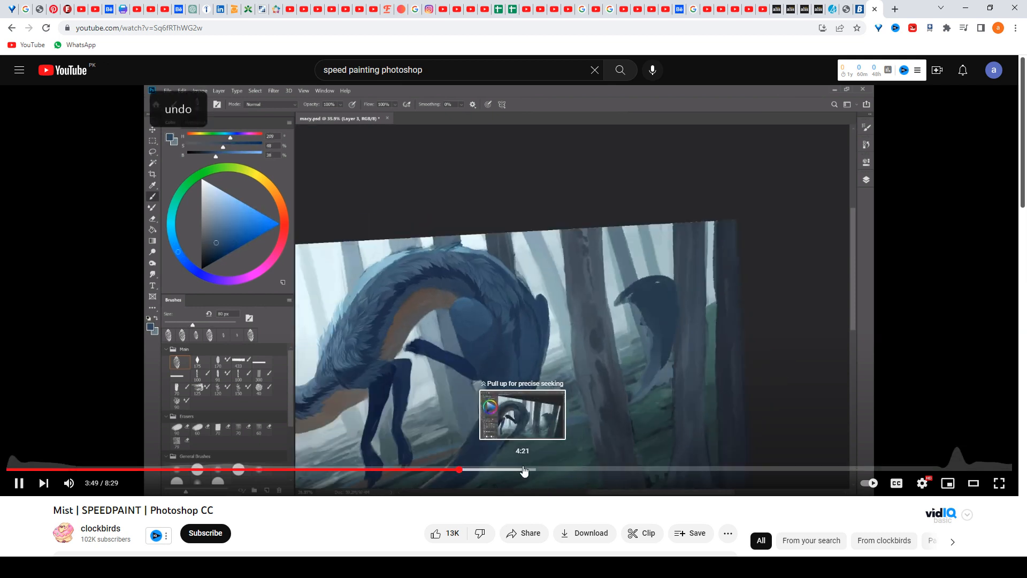
click(524, 470)
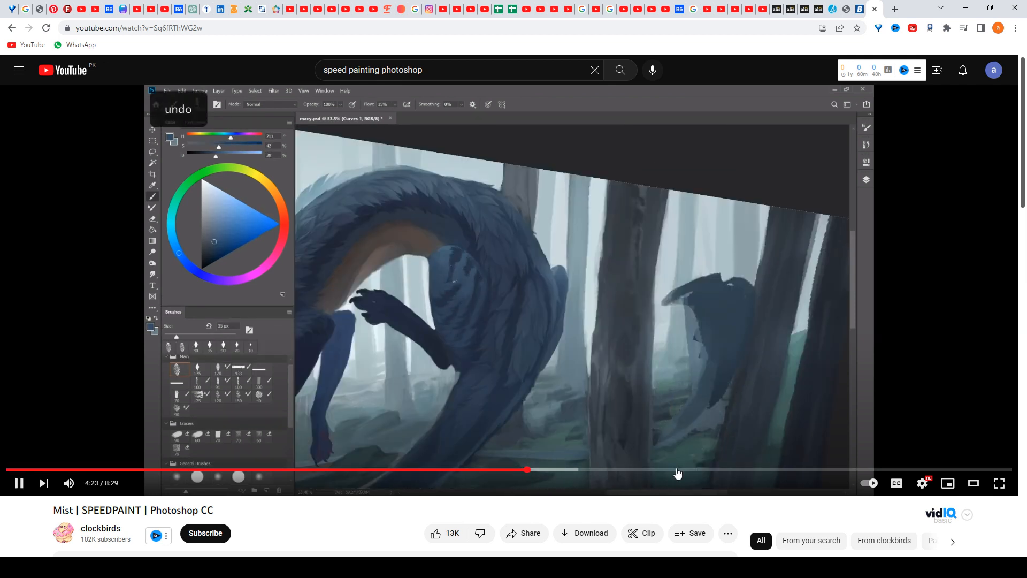
click(676, 471)
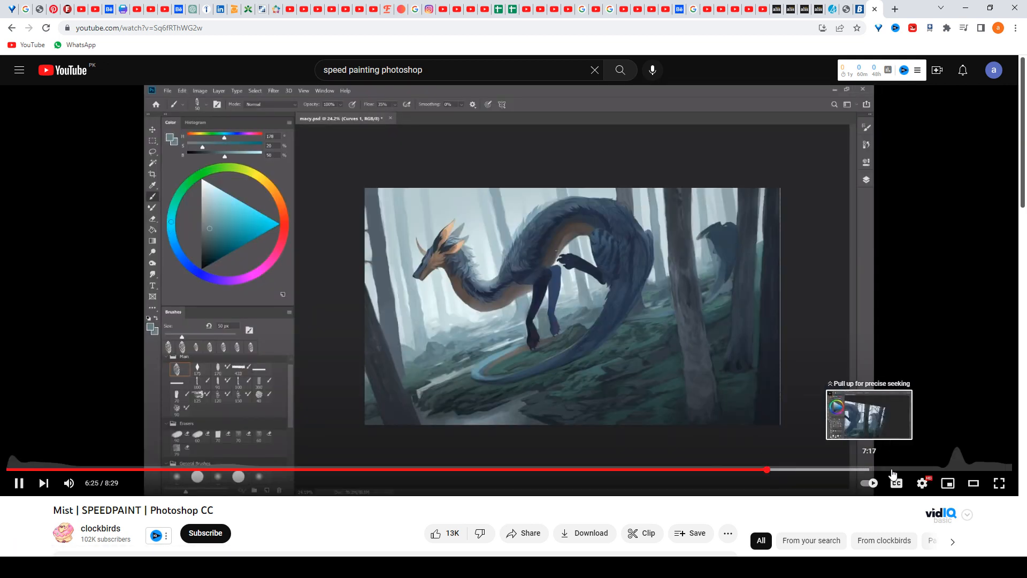
click(892, 469)
click(960, 471)
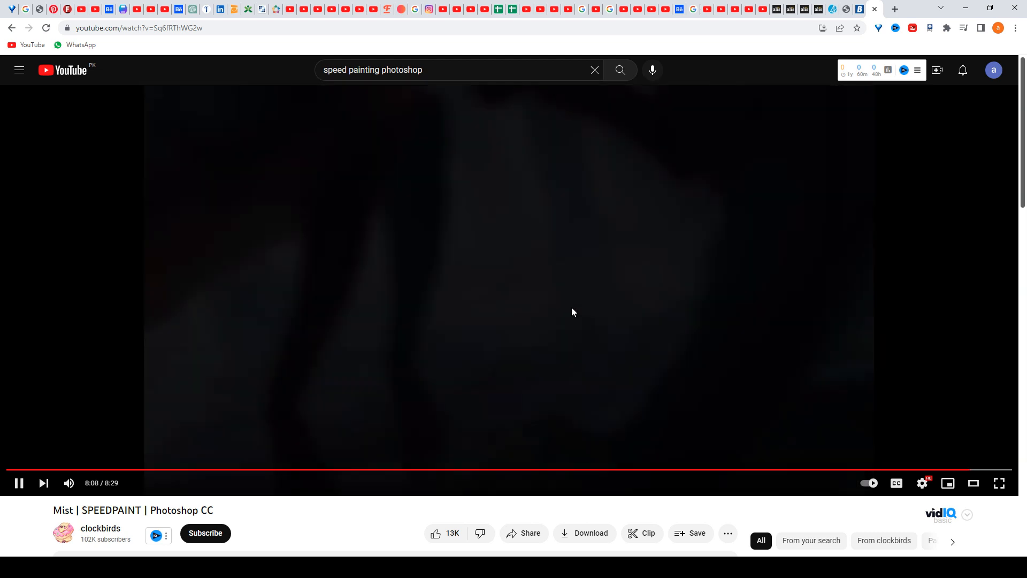
click(572, 307)
click(570, 306)
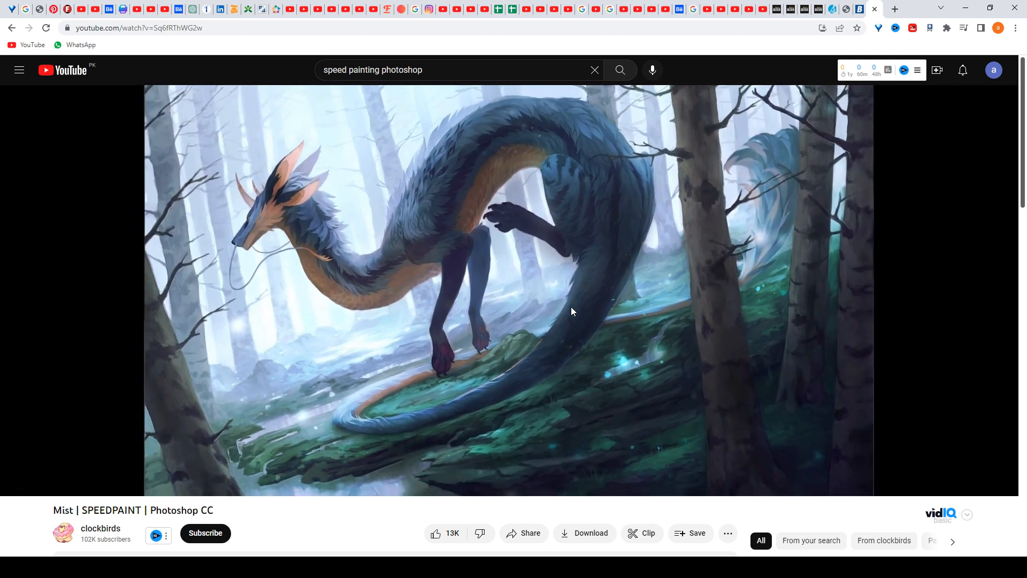
key(space)
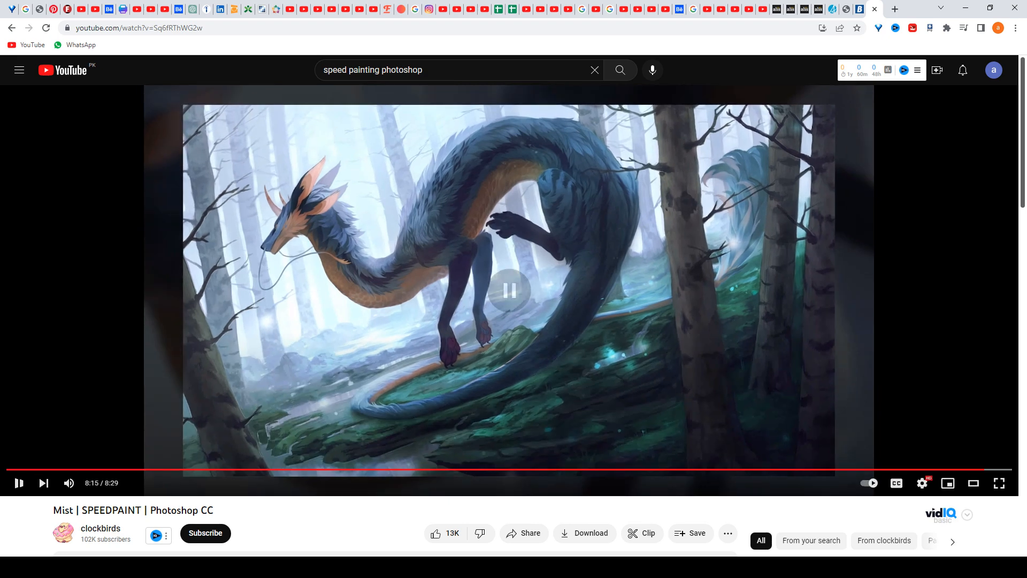
Switch back to Photoshop, add a new empty layer, and delete Layer 1 and the Background layer
key(alt+Tab)
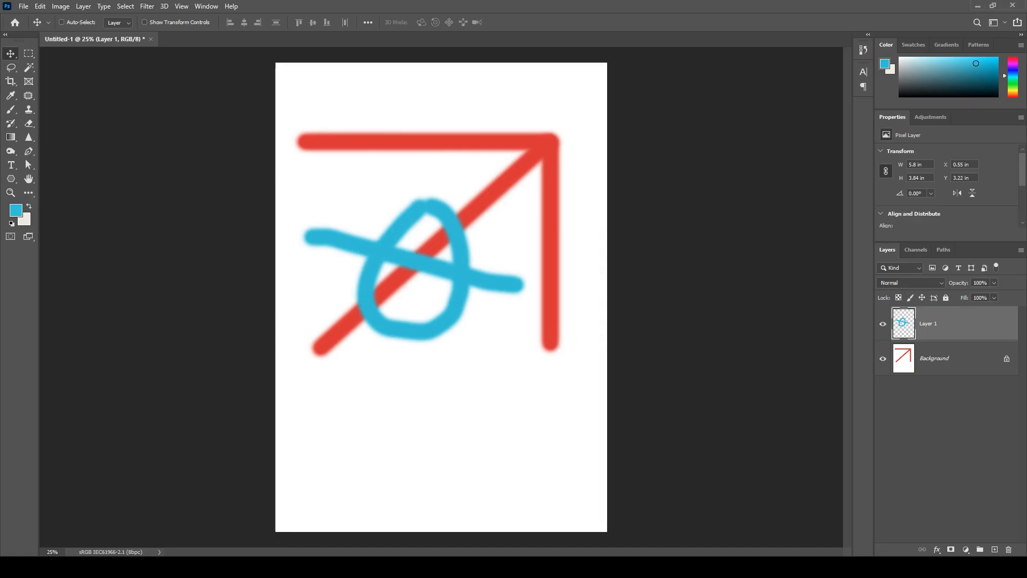
click(994, 550)
drag(956, 365, 1008, 549)
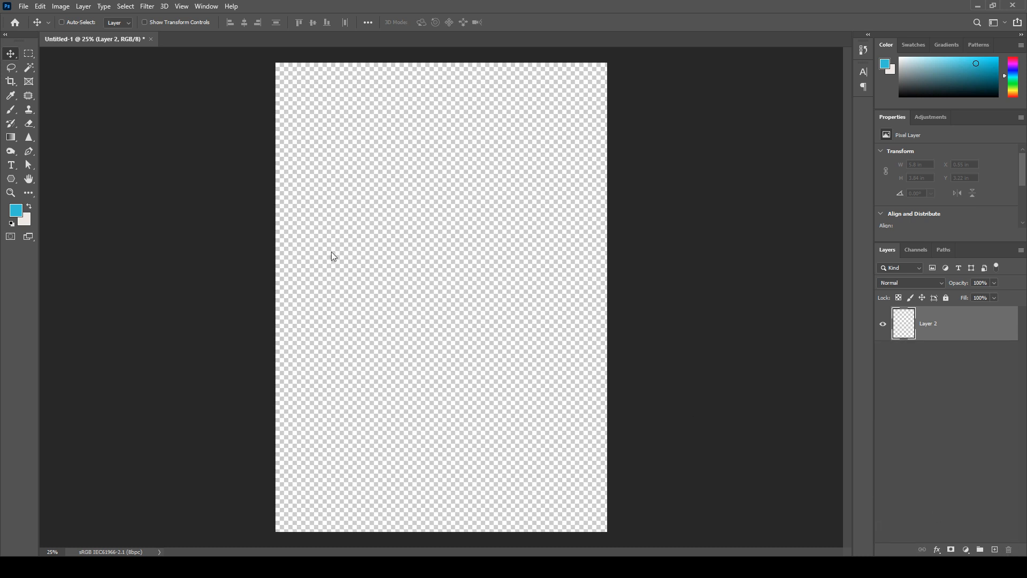
Open the Brush tool's presets and collapse the General Brushes, Dry Media Brushes, futerka-luski and Watercolor Photo Effect groups
click(11, 113)
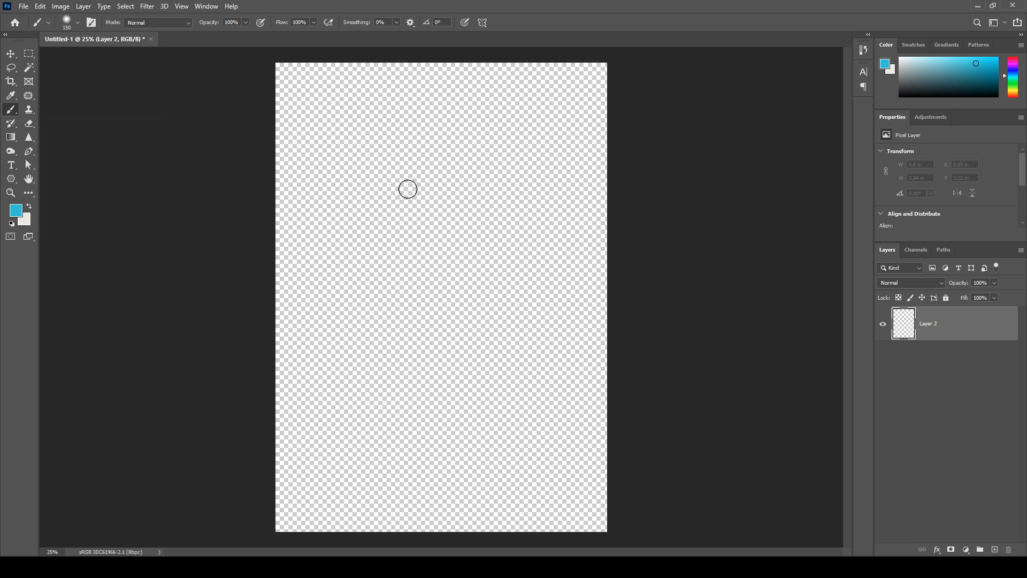
click(77, 24)
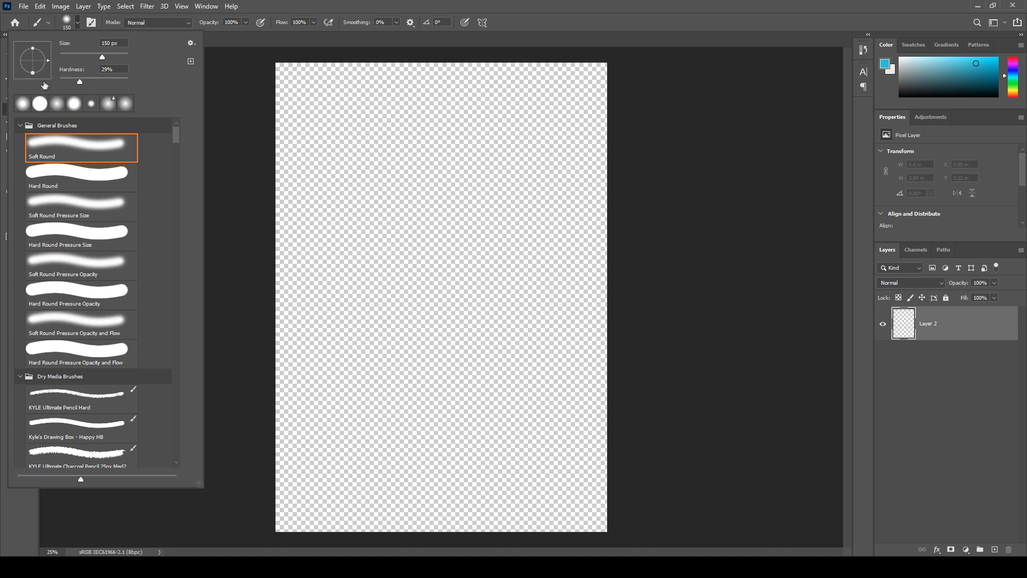
click(19, 126)
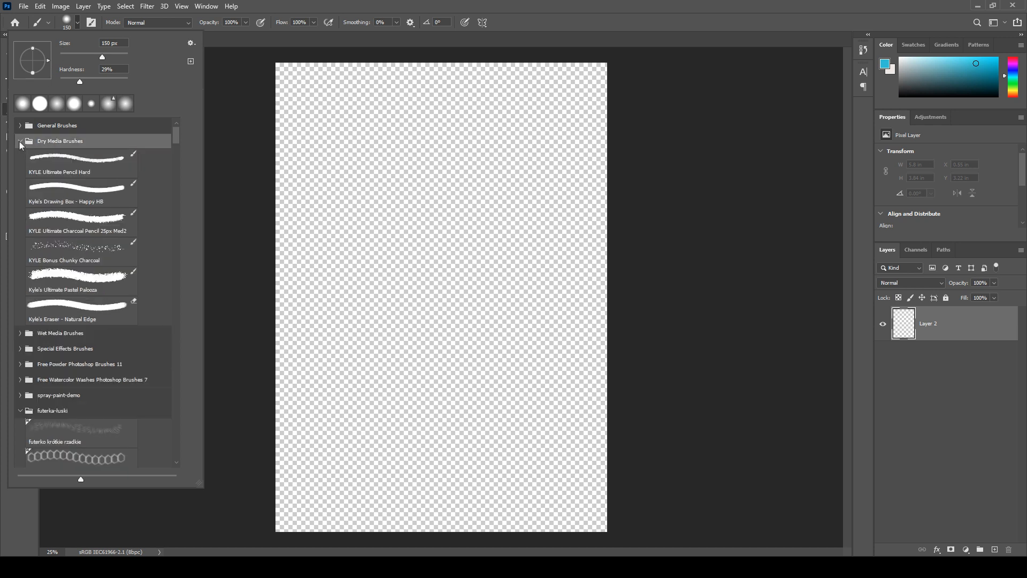
click(17, 143)
click(20, 234)
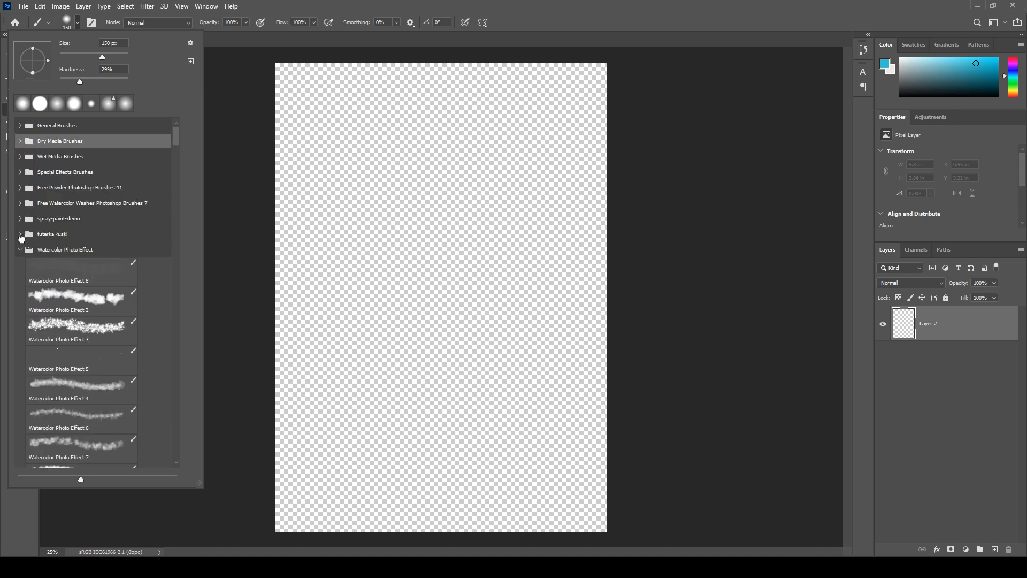
click(21, 249)
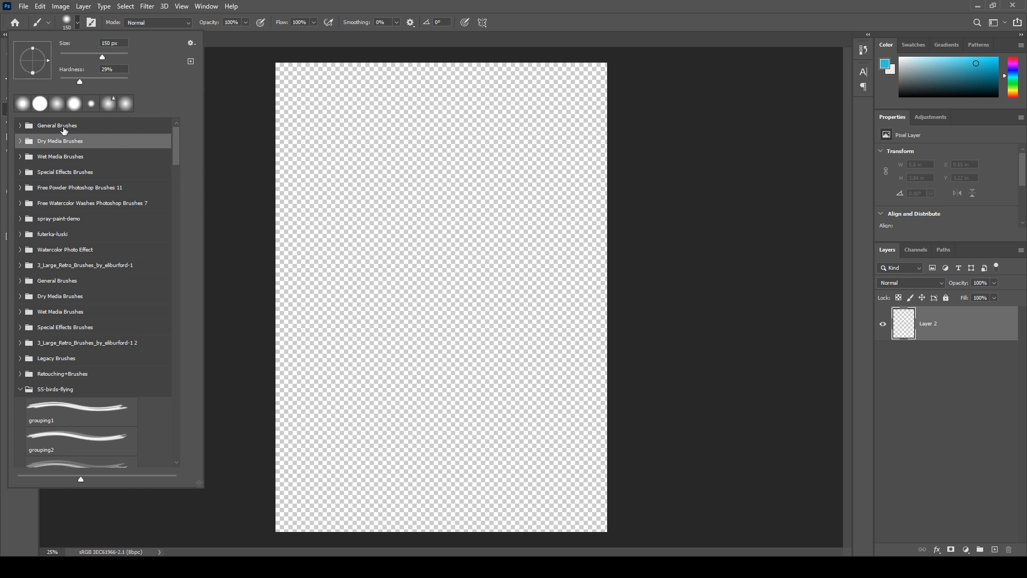
Look through the General Brushes group, and choose Kyle's Ultimate Pastel Palooza from Dry Media Brushes
click(20, 125)
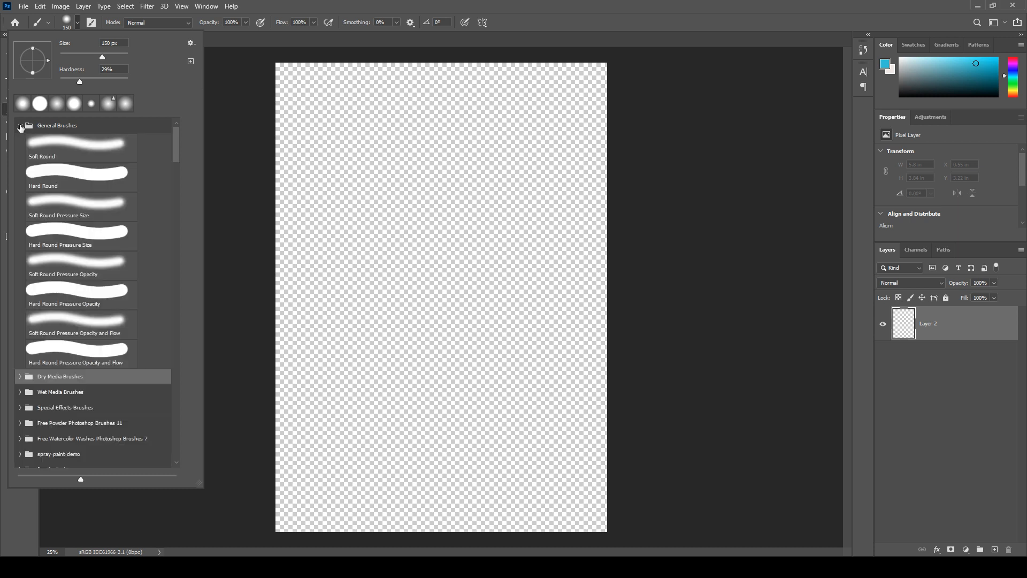
click(21, 128)
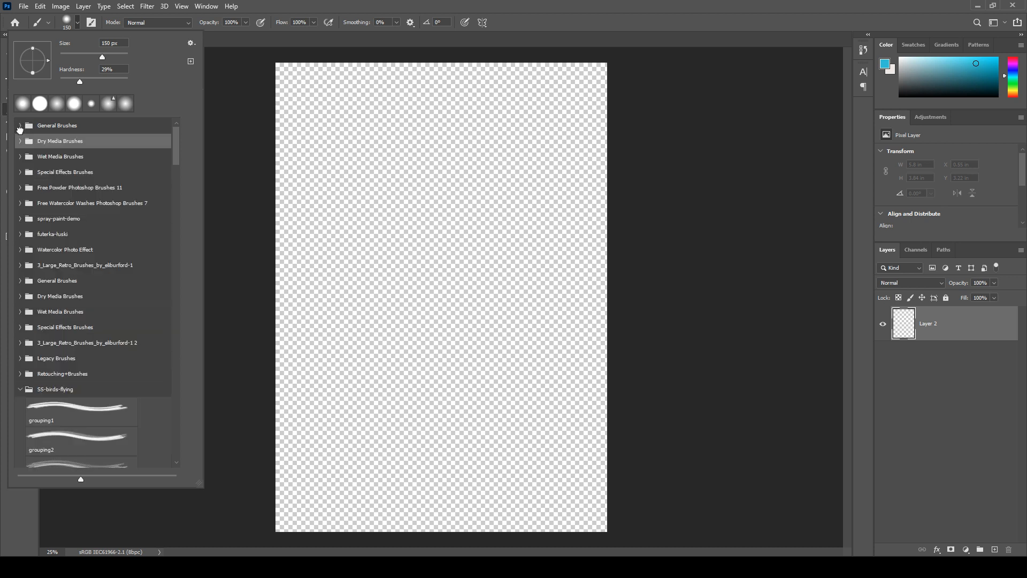
click(20, 141)
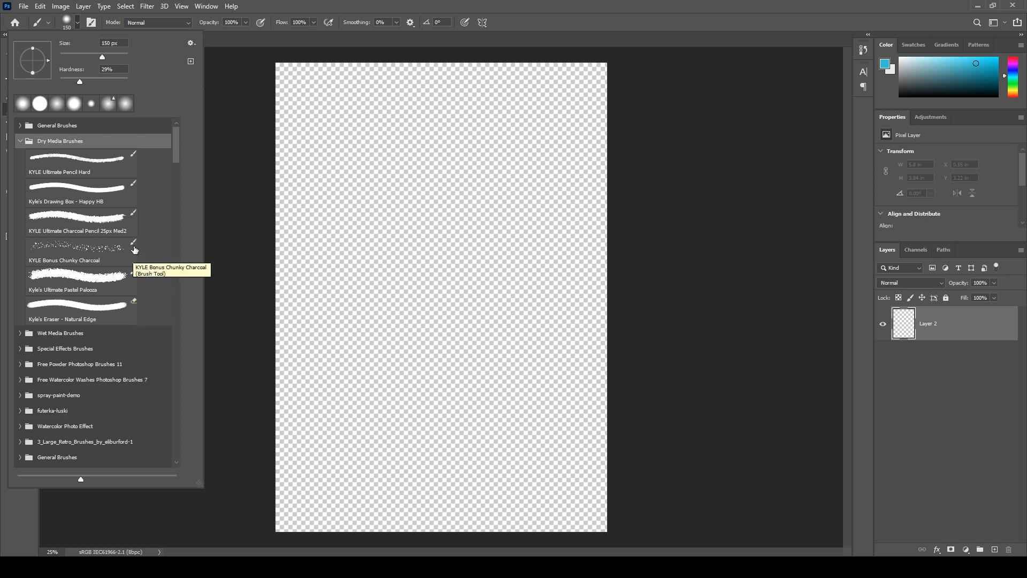
click(119, 280)
click(375, 6)
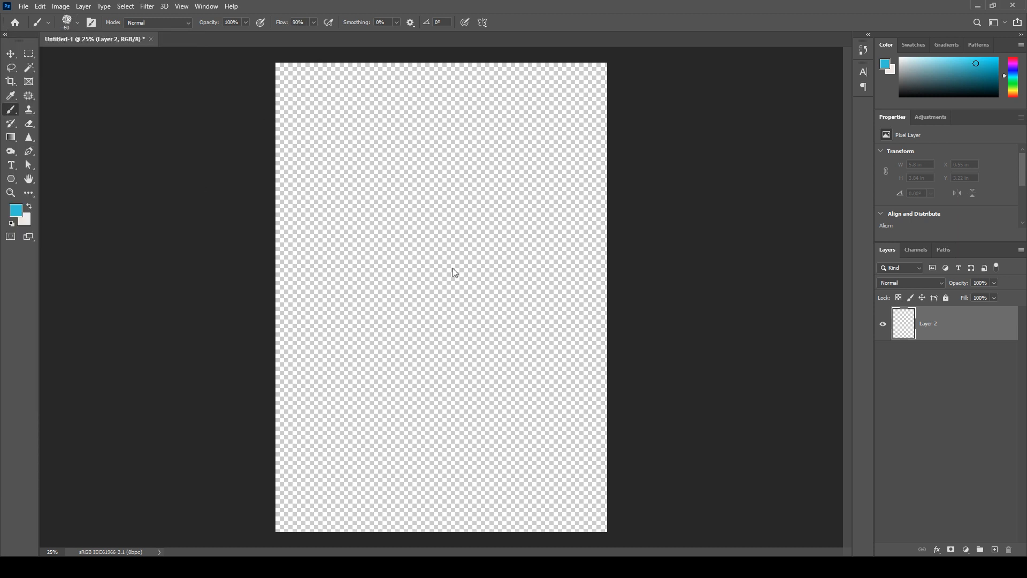
Enlarge the pastel brush and paint a winding blue stroke about 5.1 in wide and 7.3 in tall on the empty layer
key(bracketright)
key(bracketright)
key(bracketright)
key(bracketright)
key(bracketright)
key(bracketright)
key(bracketright)
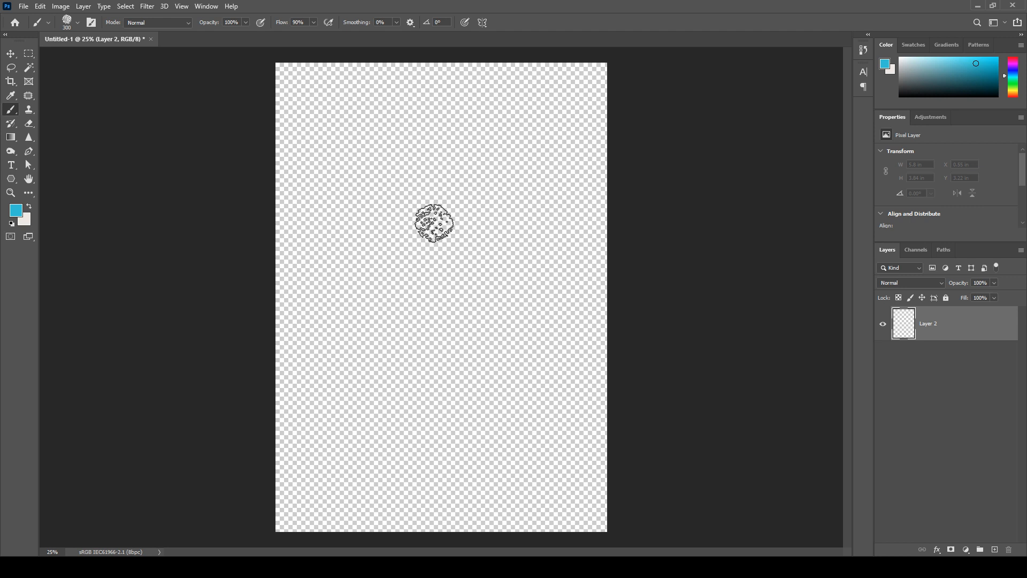
mouse_move(329, 215)
mouse_down()
mouse_move(369, 158)
mouse_move(432, 166)
mouse_move(422, 217)
mouse_move(434, 254)
mouse_move(492, 268)
mouse_move(429, 307)
mouse_move(431, 373)
mouse_move(456, 410)
mouse_up()
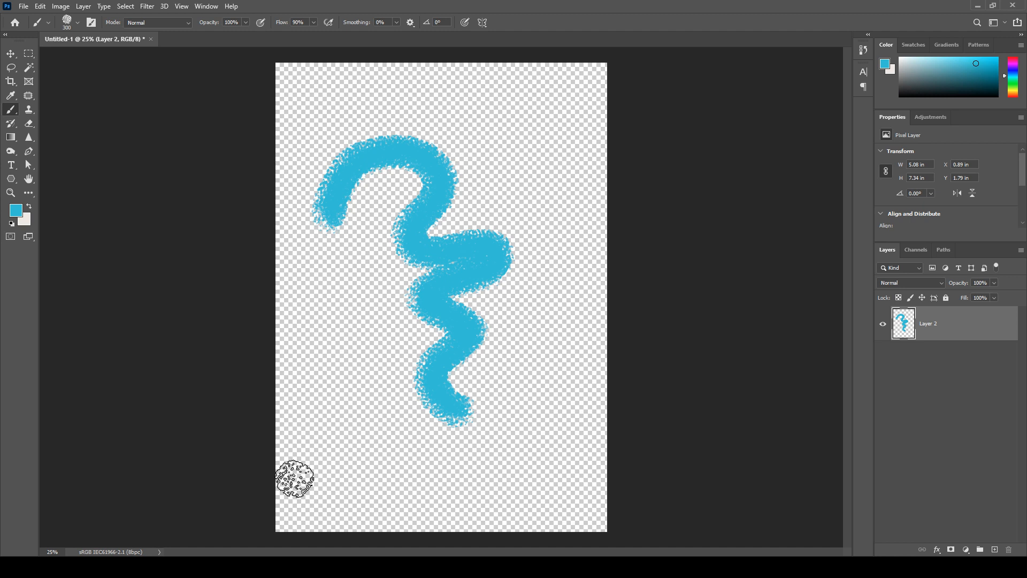
Undo the pastel stroke, choose the KYLE Bonus Chunky Charcoal brush, and try a short blue stroke about 1.6 in wide
key(ctrl+z)
click(76, 27)
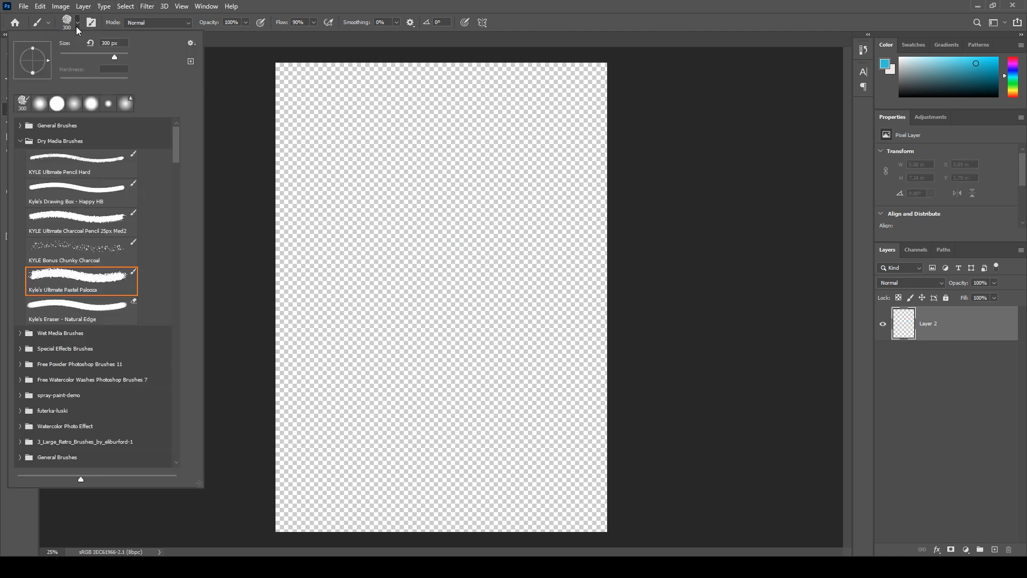
click(115, 248)
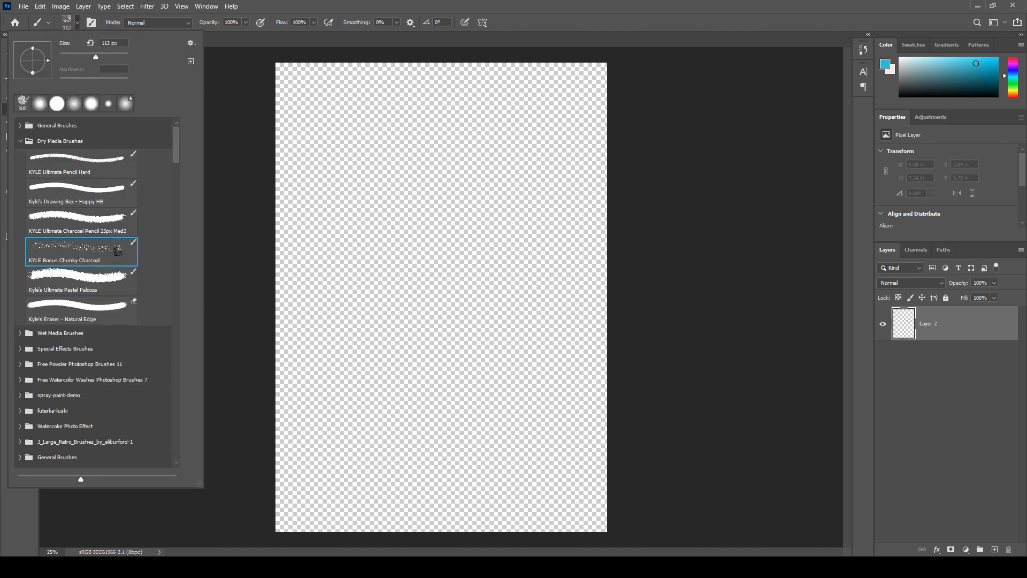
click(328, 327)
drag(329, 329, 383, 222)
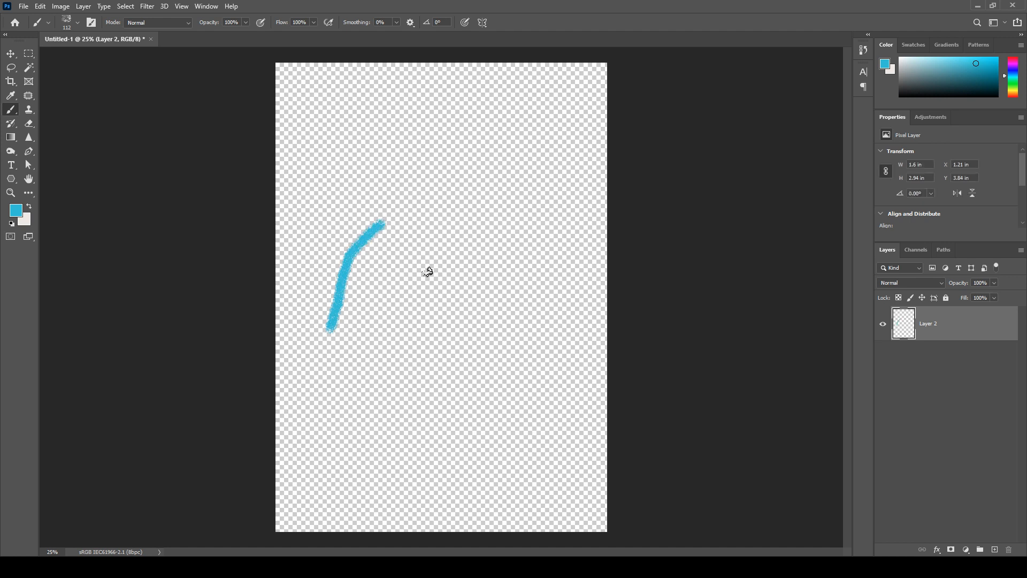
key(ctrl+z)
Enlarge the charcoal brush to 800 px, try a broad blue arc across the upper half of the page, and undo it
key(bracketright)
key(bracketright)
key(bracketright)
key(bracketright)
key(bracketright)
key(bracketright)
key(bracketright)
key(bracketright)
key(bracketright)
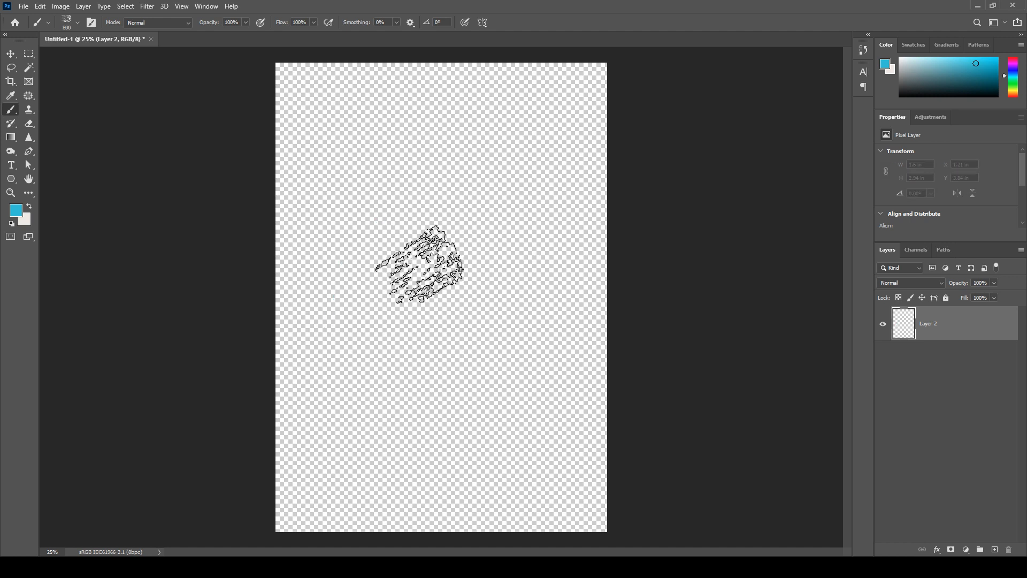
mouse_move(332, 268)
mouse_down()
mouse_move(376, 184)
mouse_move(456, 159)
mouse_move(509, 188)
mouse_move(521, 275)
mouse_up()
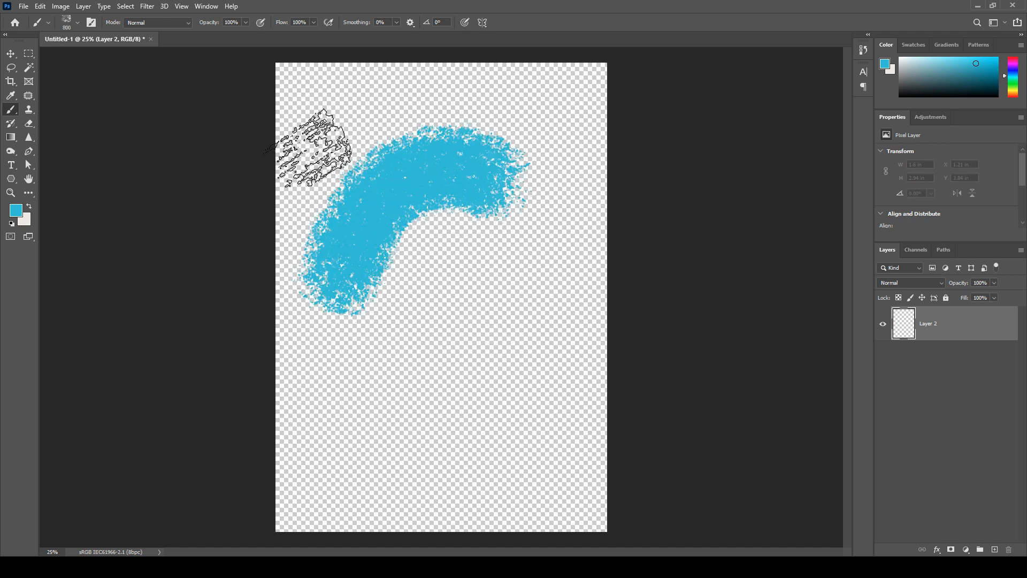
key(ctrl+z)
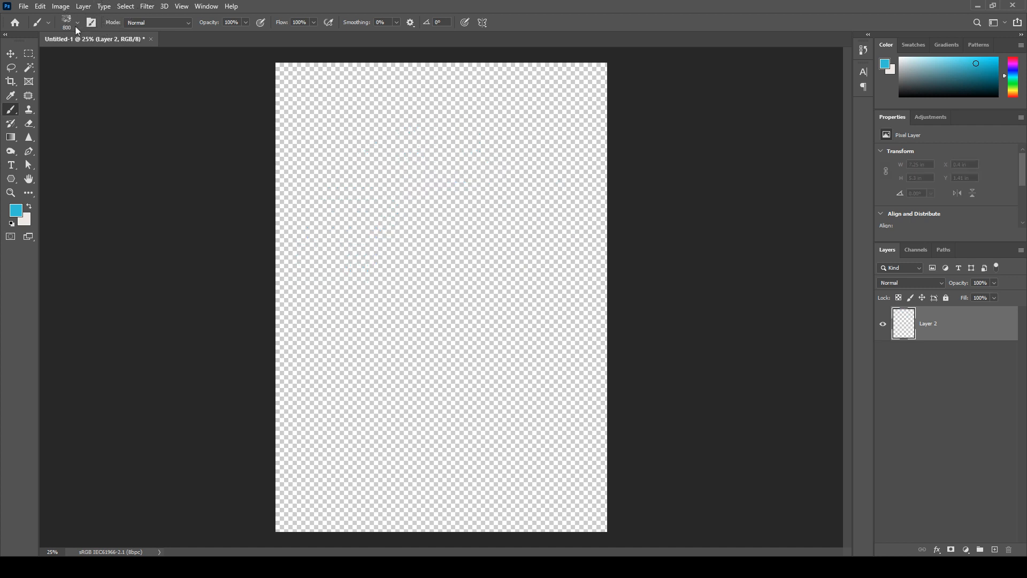
Collapse the Dry Media Brushes group and choose the grouping1 brush from SS-birds-flying
click(77, 22)
click(20, 141)
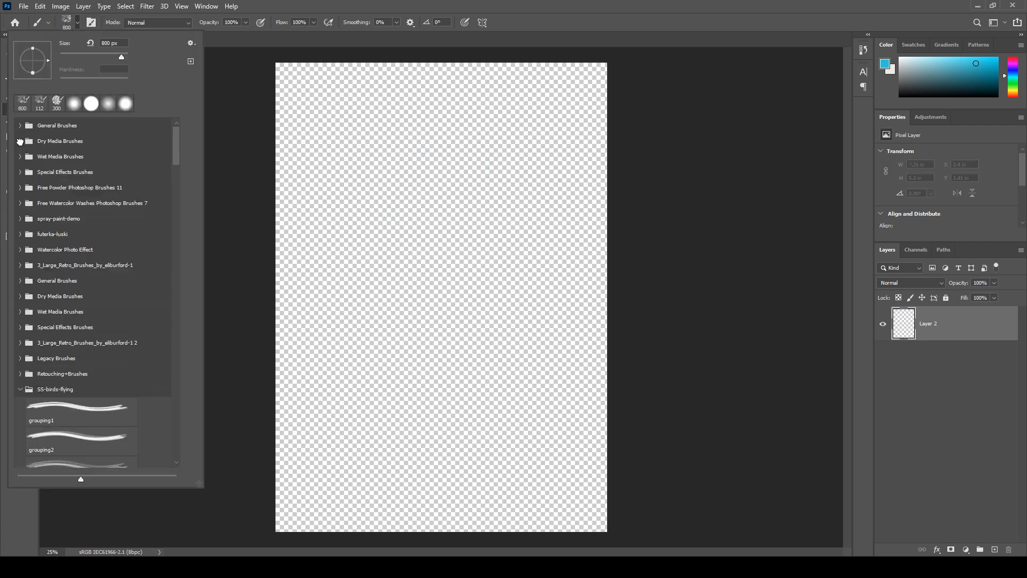
click(54, 402)
click(415, 57)
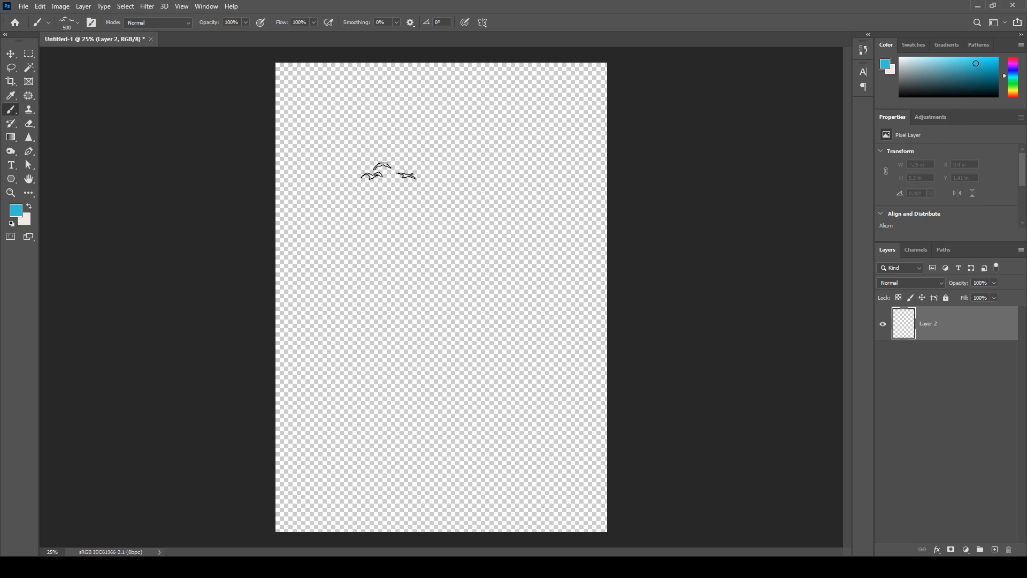
Reset the colors to black and white, and try a 900 px stamp of birds about 3 in wide near the page's top
key(bracketright)
key(bracketright)
click(13, 224)
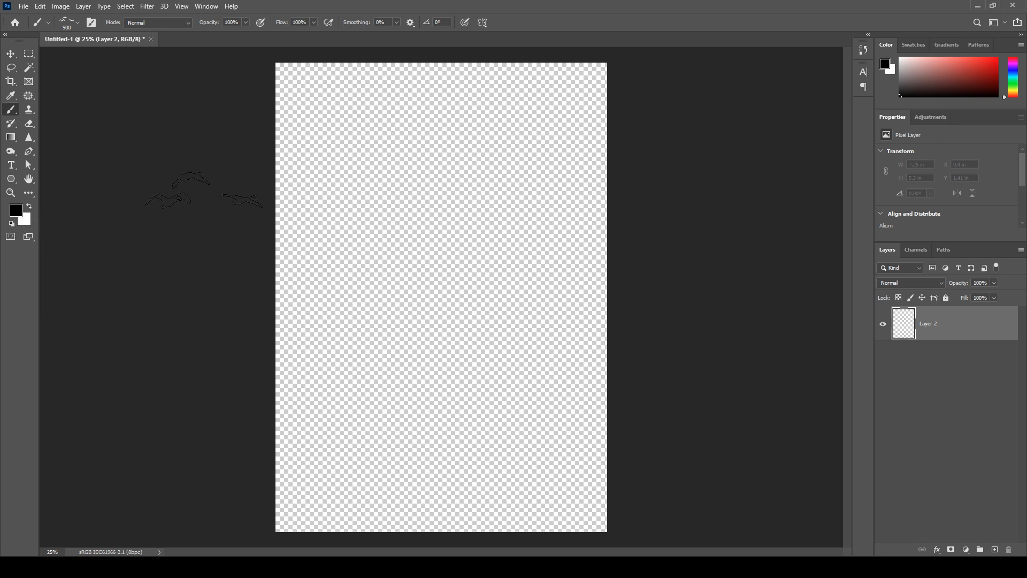
click(396, 145)
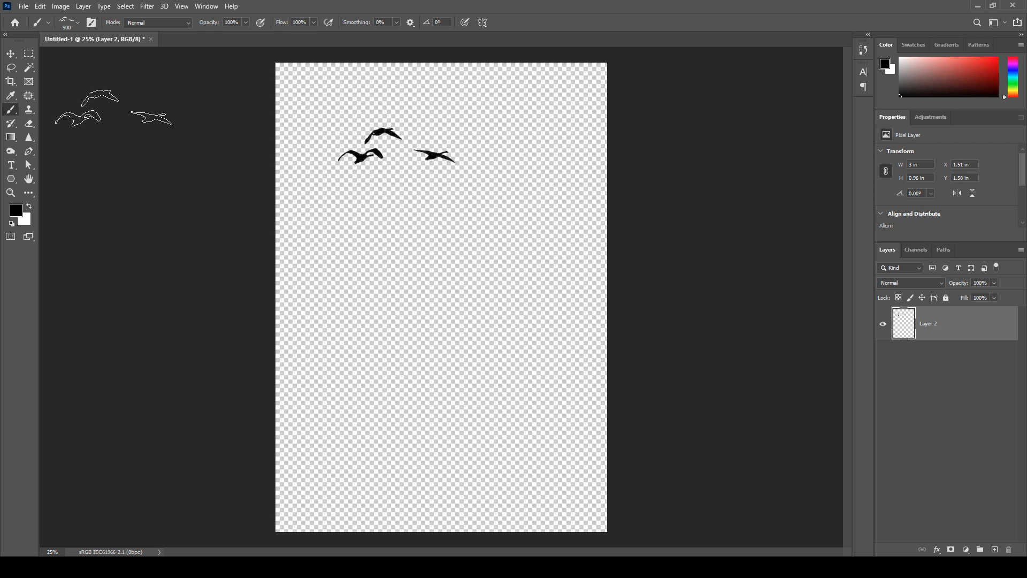
key(ctrl+z)
Choose the grouping5 bird brush, try a 1000 px stamp about 3.3 in wide near the page's upper-right corner, and undo it
click(79, 26)
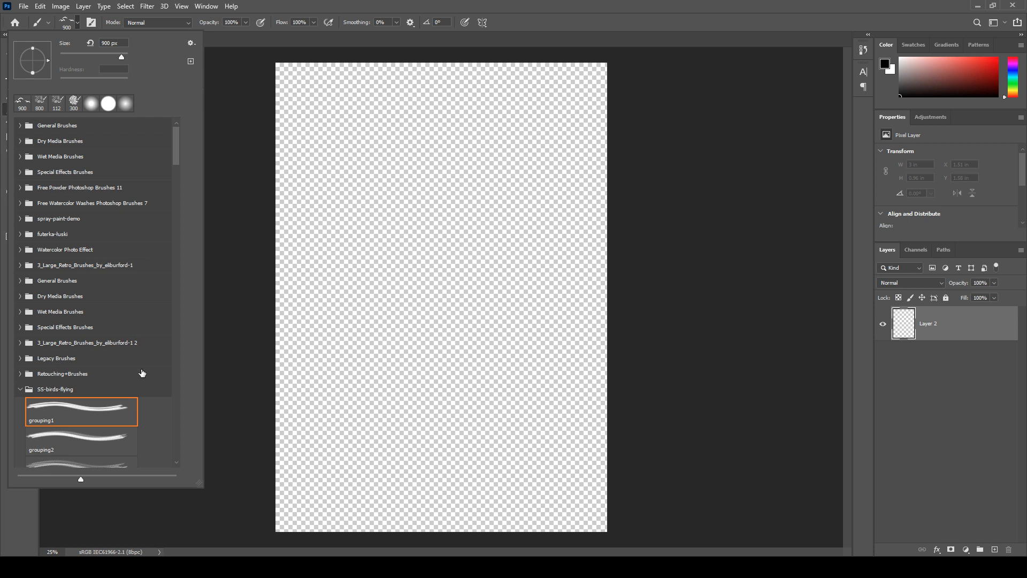
scroll(142, 372, down, 6)
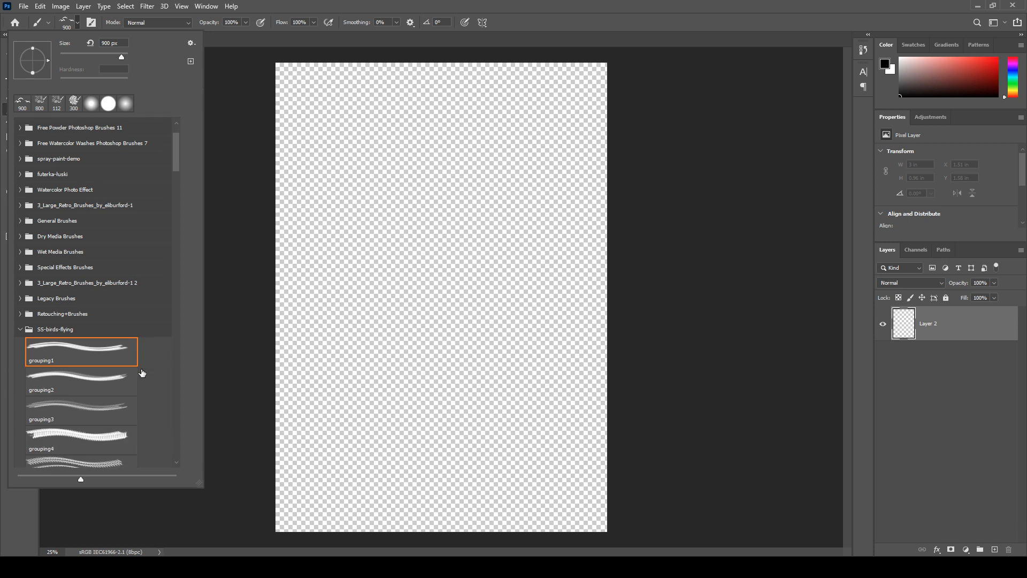
click(107, 373)
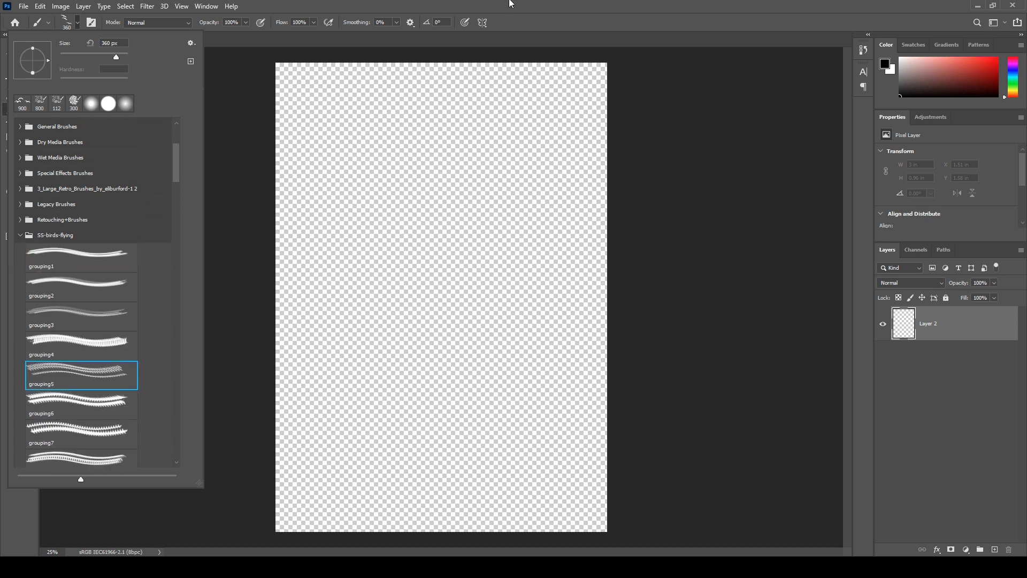
click(529, 133)
key(bracketright)
key(bracketright)
key(bracketright)
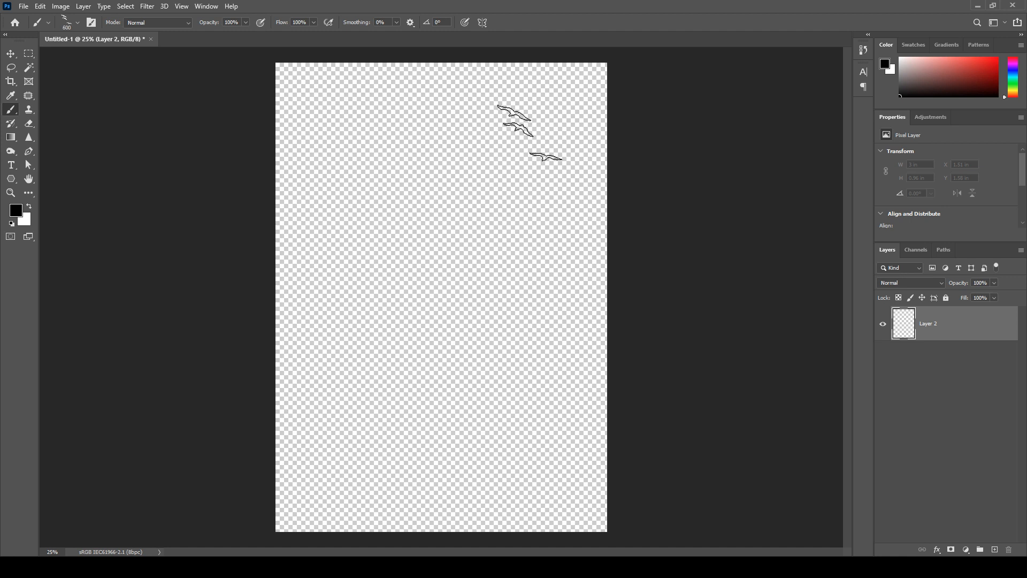
key(bracketright)
click(520, 137)
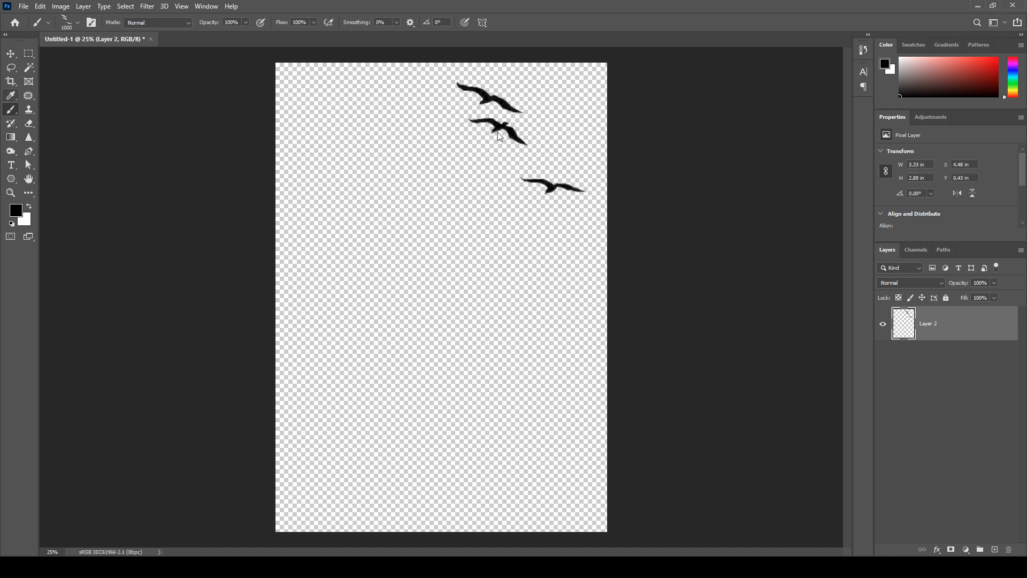
key(ctrl+z)
Expand Legacy Brushes and choose the Crosshatch 1 brush from the Assorted Brushes group
click(76, 25)
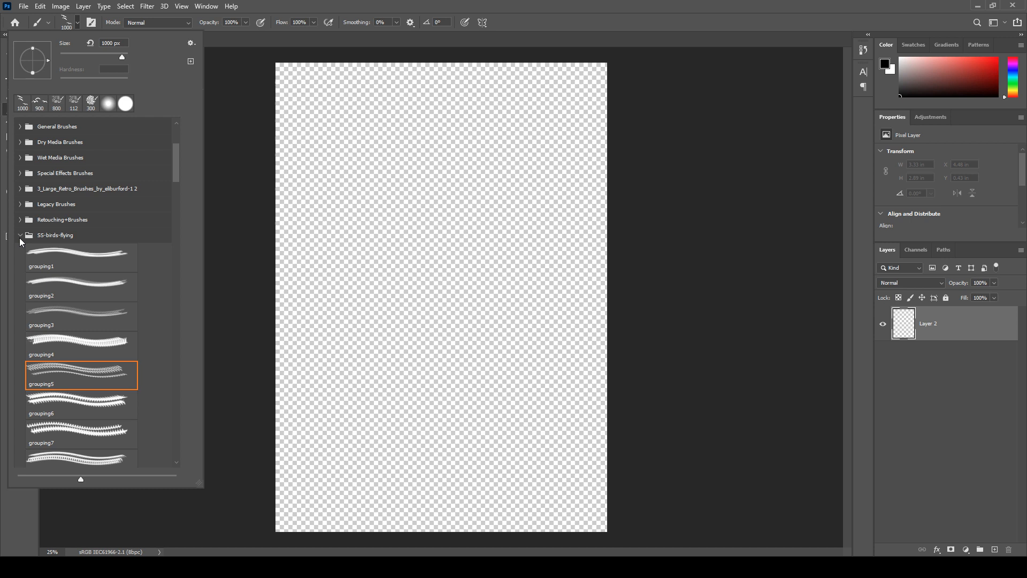
click(19, 204)
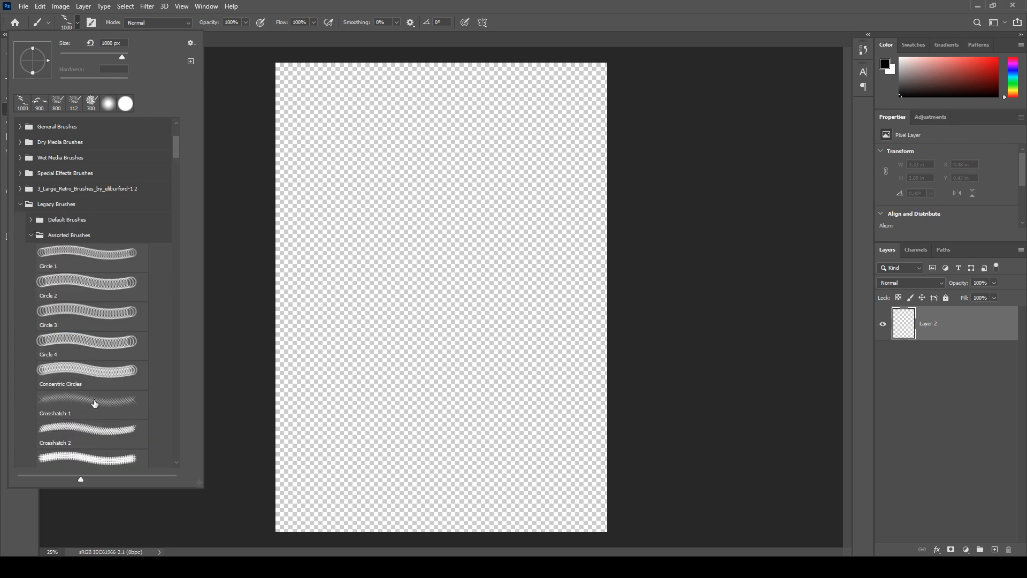
click(94, 401)
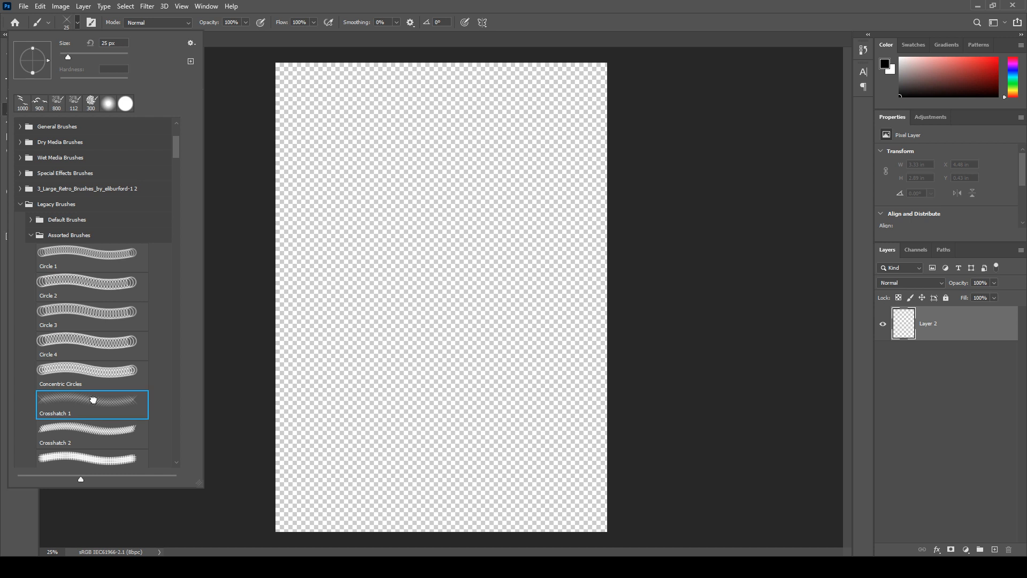
click(508, 5)
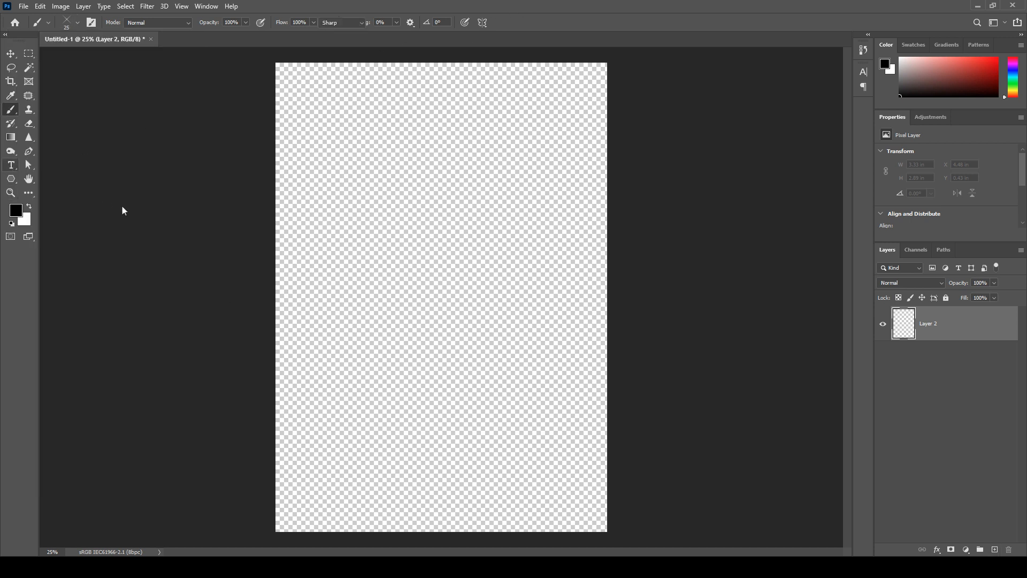
Add the placeholder text "Lorem Ipsum" across the page in yellow 72 pt LEMON MILK Medium
click(13, 172)
click(333, 275)
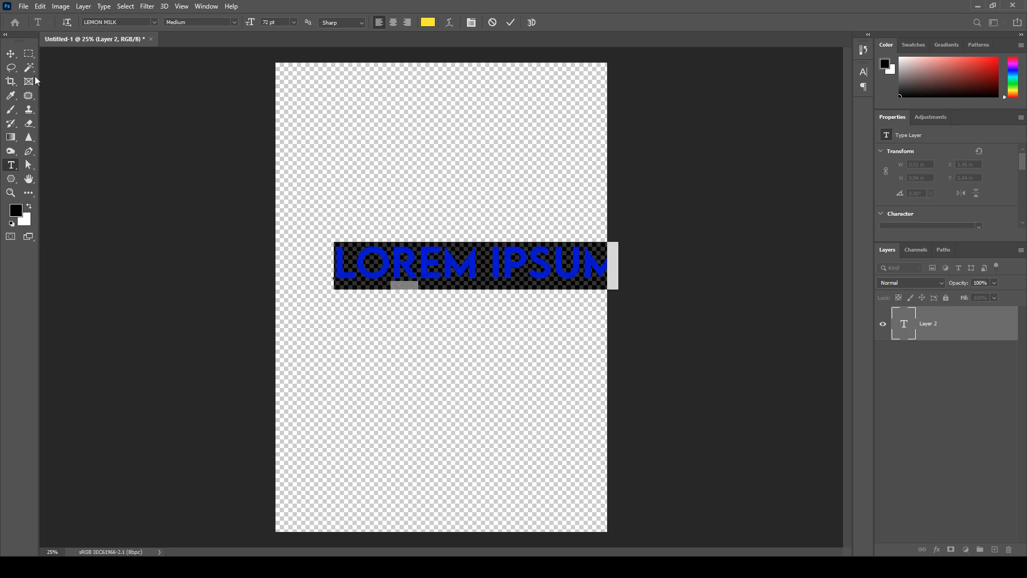
click(10, 53)
Add a black-filled layer beneath the text, and move the text about 0.73 in left so it fits on the page
click(995, 552)
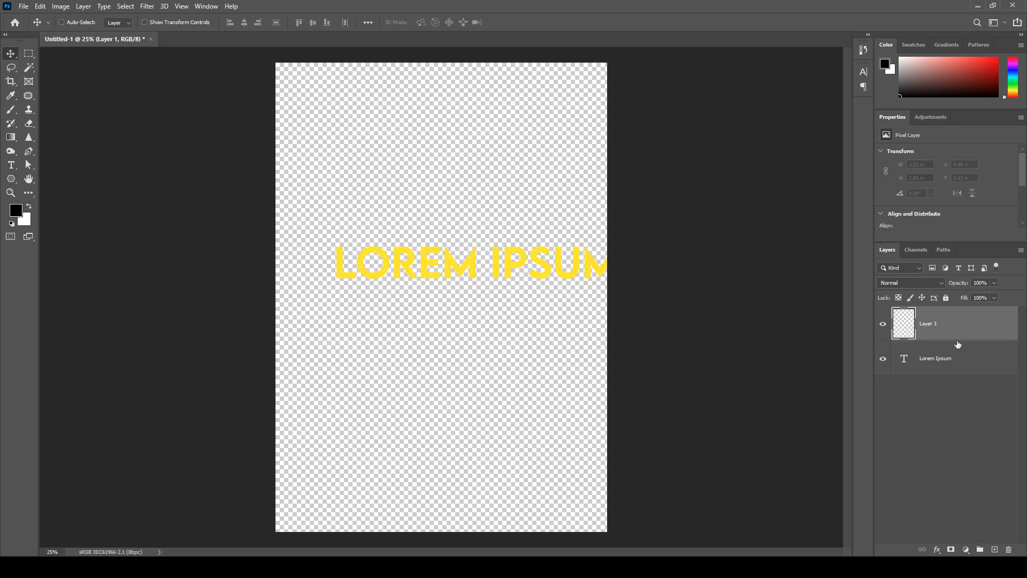
drag(958, 343, 955, 376)
key(alt+BackSpace)
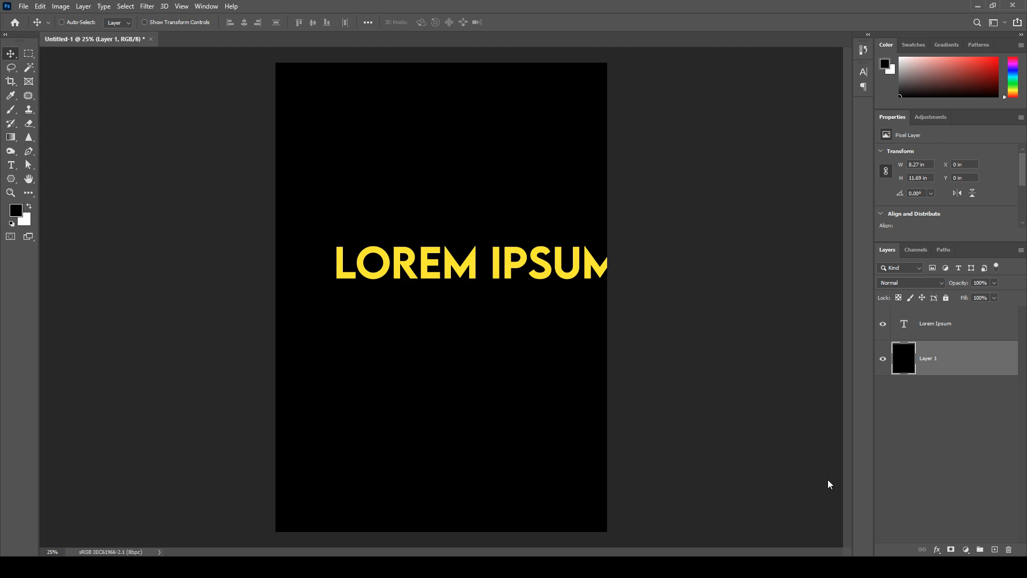
drag(428, 251, 401, 275)
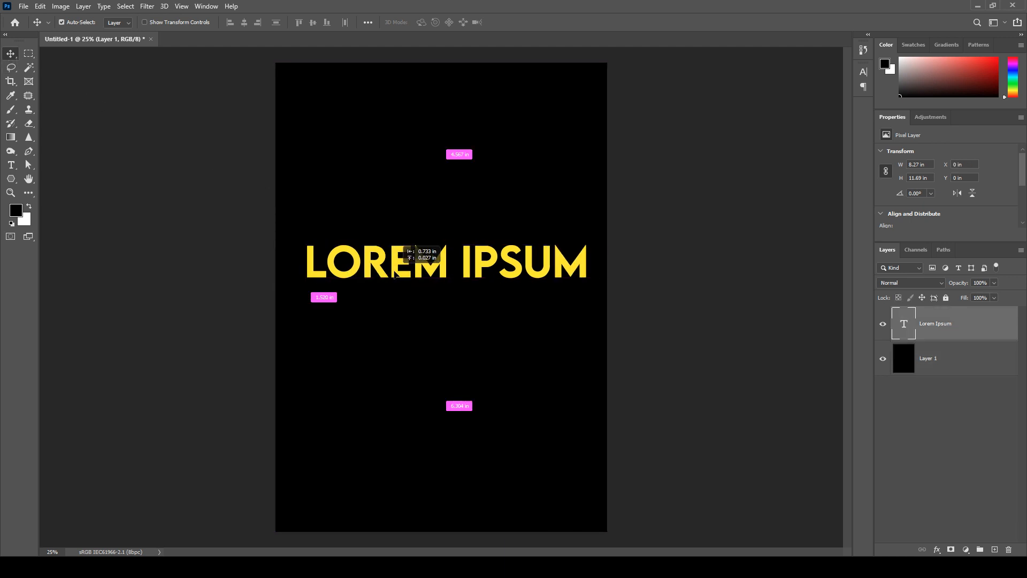
Add a new empty layer above the text and set the Brush tool's foreground color to #fbf7f7
click(994, 549)
click(11, 109)
click(16, 209)
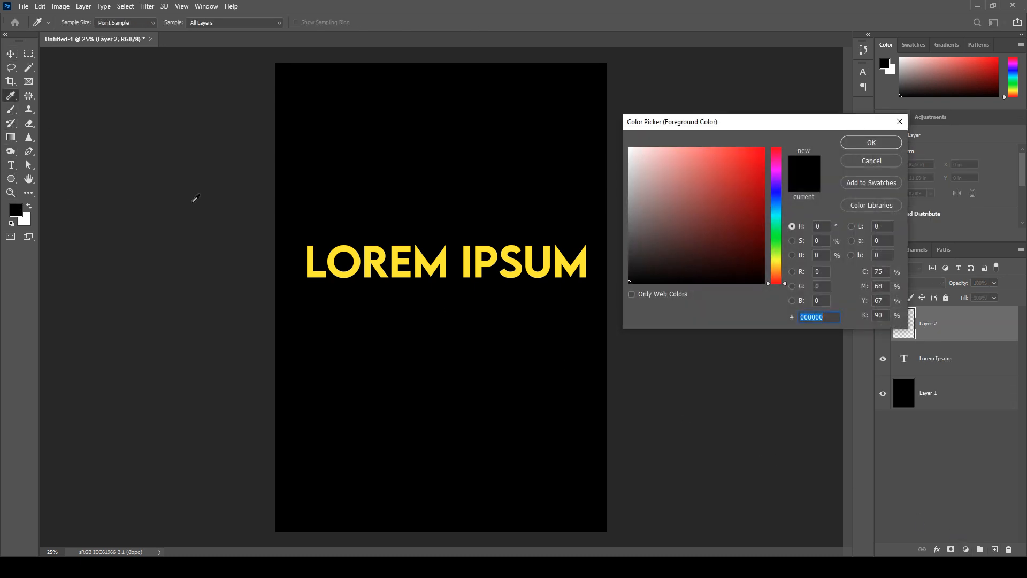
text(fbf7f7)
click(860, 143)
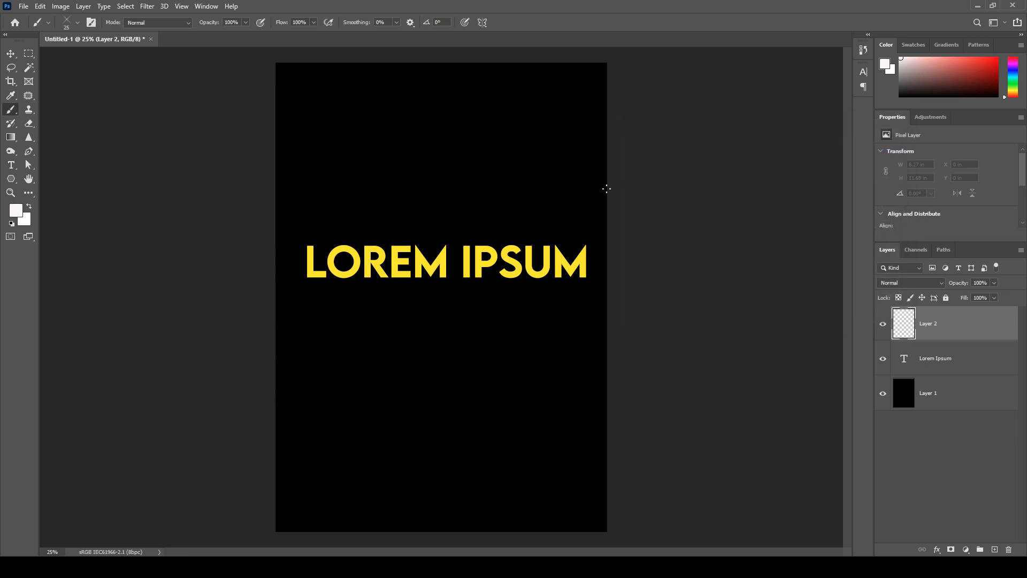
Enlarge the crosshatch brush to 175 px and stamp a sparkle on the upper-left corner of the I in IPSUM
ctrl+click(412, 222)
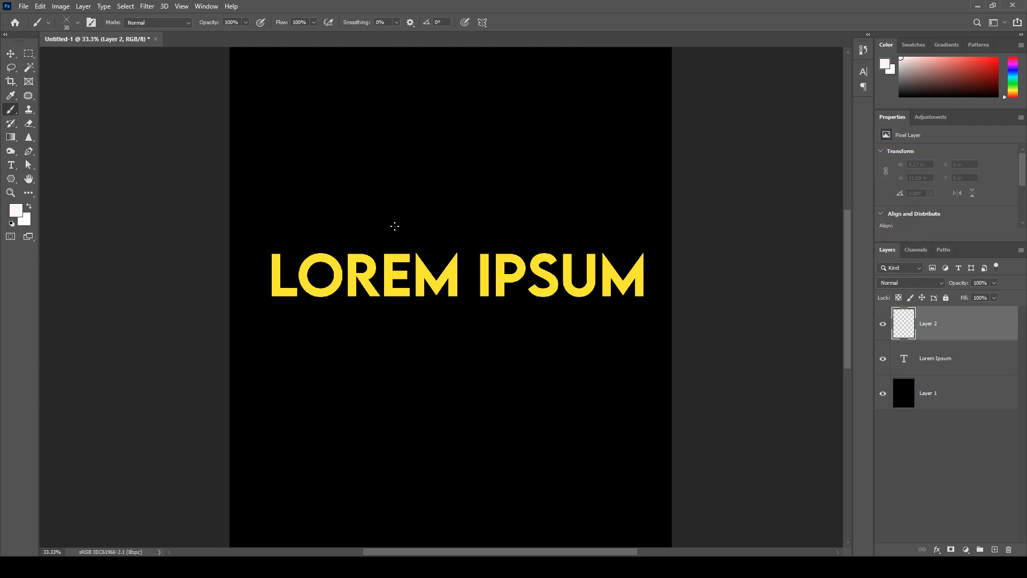
key(bracketright)
key(bracketright)
ctrl+click(481, 248)
ctrl+click(494, 261)
ctrl+click(495, 261)
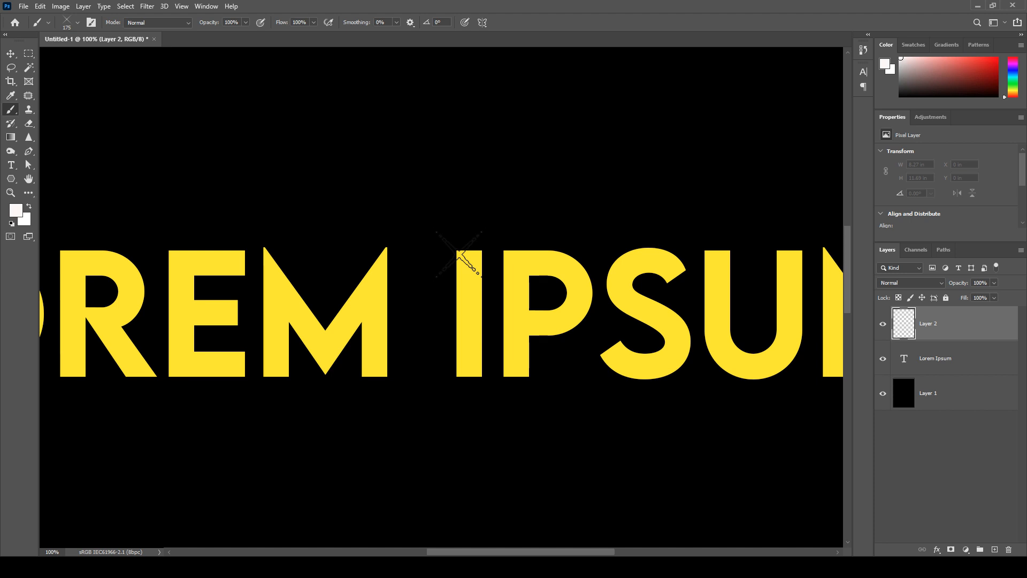
click(459, 255)
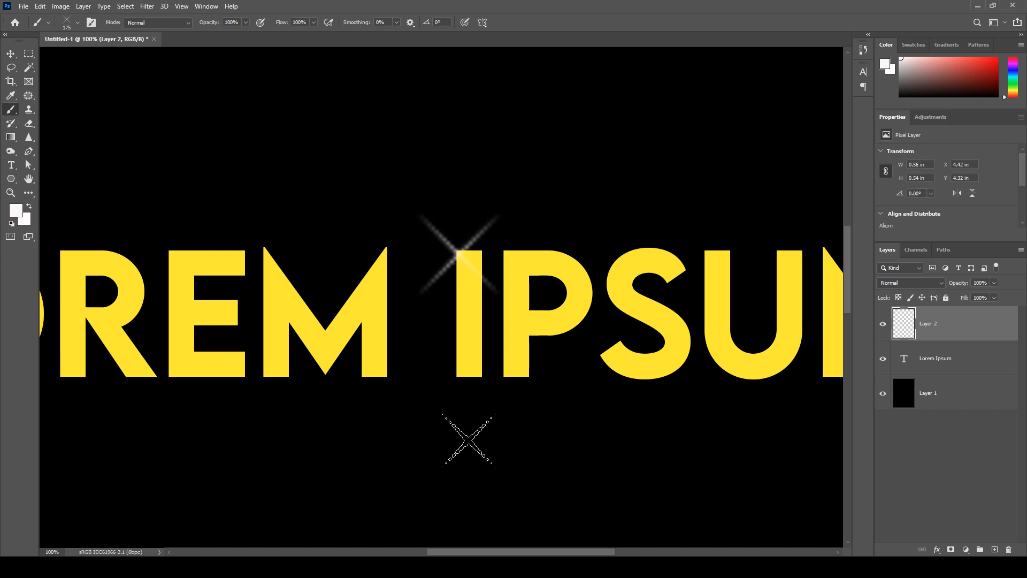
Stamp matching sparkles on the upper-right tip of the final M and the upper-left corner of the L
key(ctrl+minus)
key(ctrl+minus)
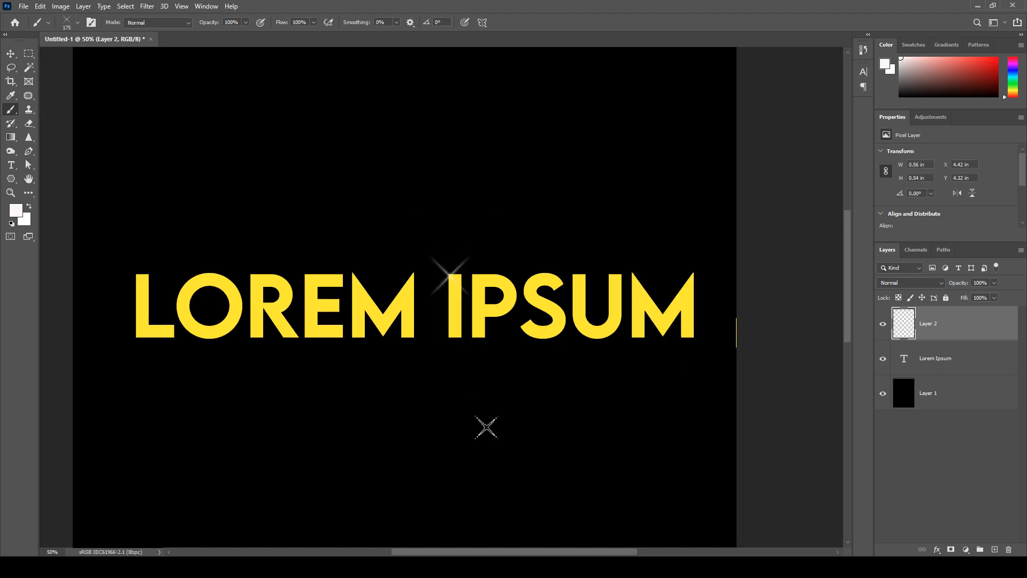
click(692, 275)
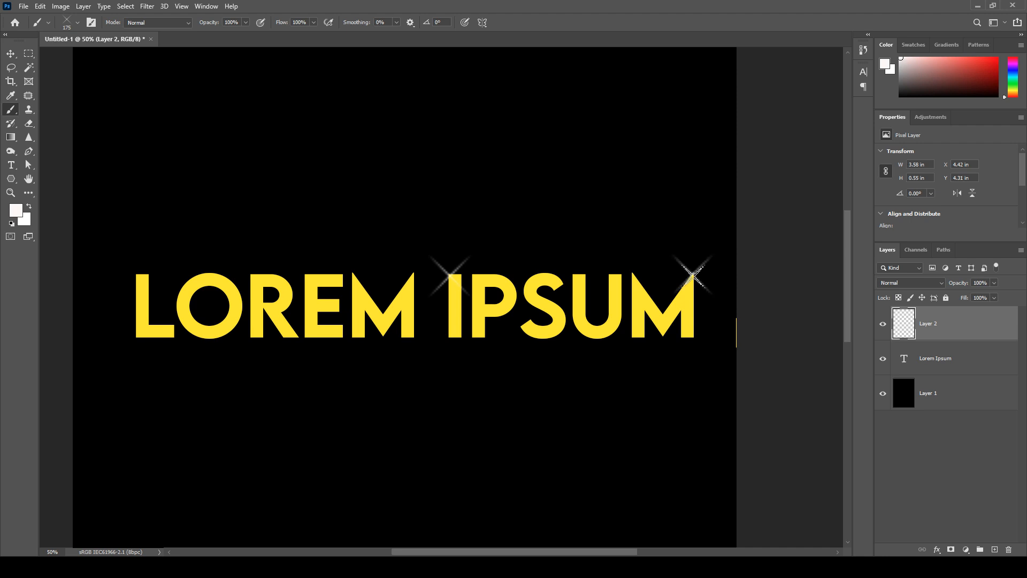
click(138, 274)
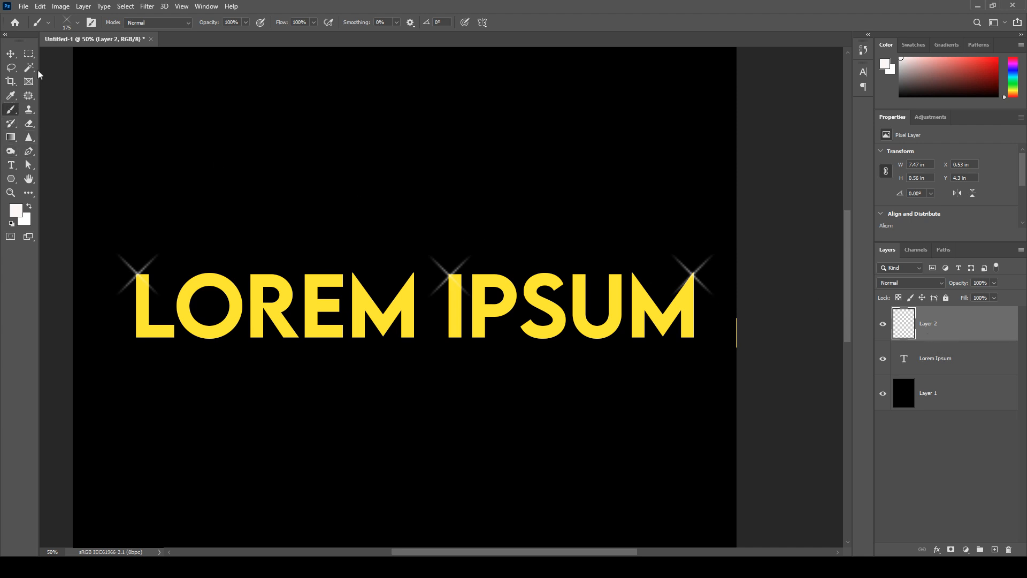
Choose the Soft Round brush from the General Brushes group
click(77, 23)
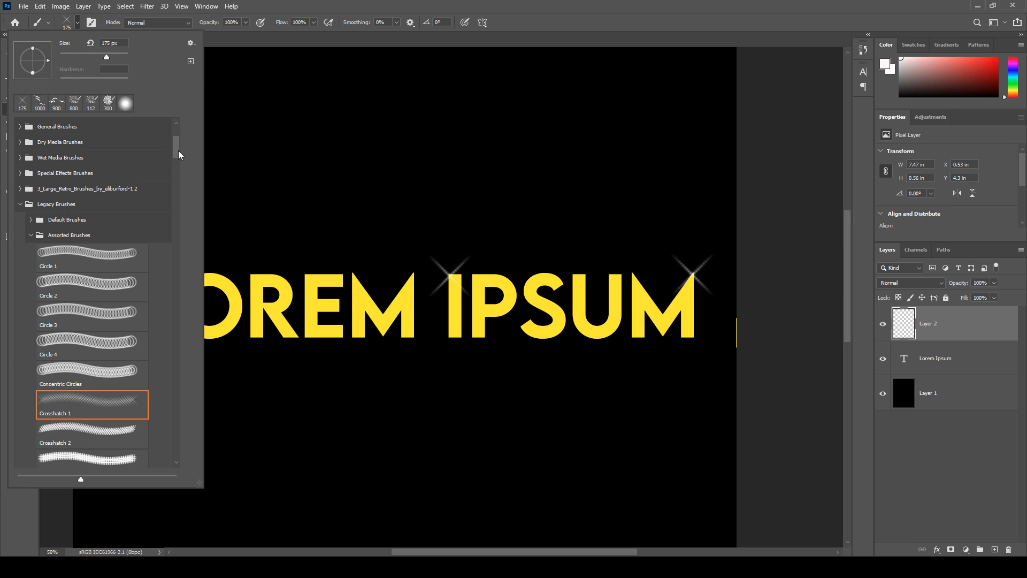
scroll(179, 155, up, 5)
click(21, 126)
click(64, 142)
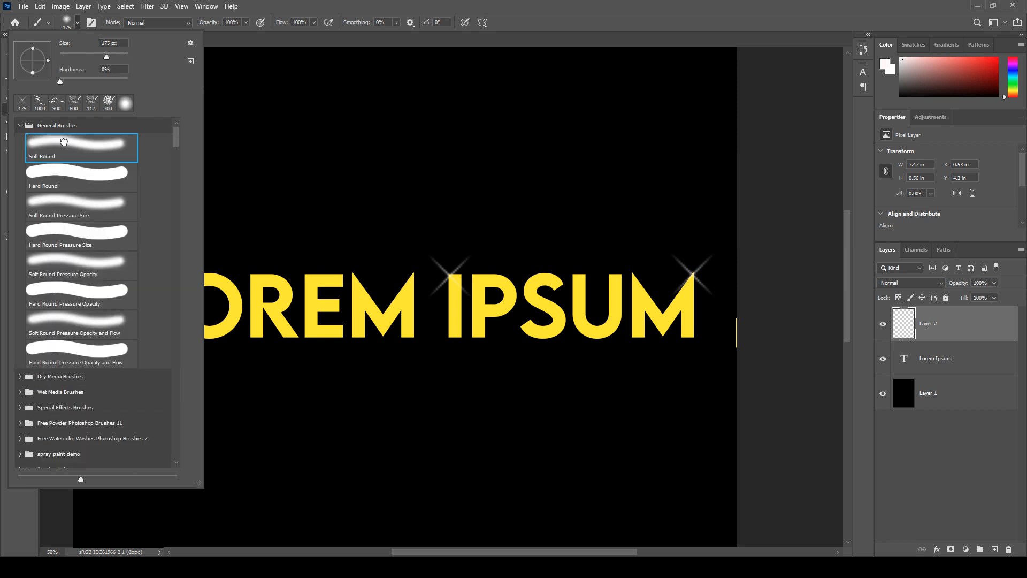
click(391, 5)
Try a soft white glow over the sparkle on the L with the 175 px brush, and undo it
click(139, 273)
click(139, 272)
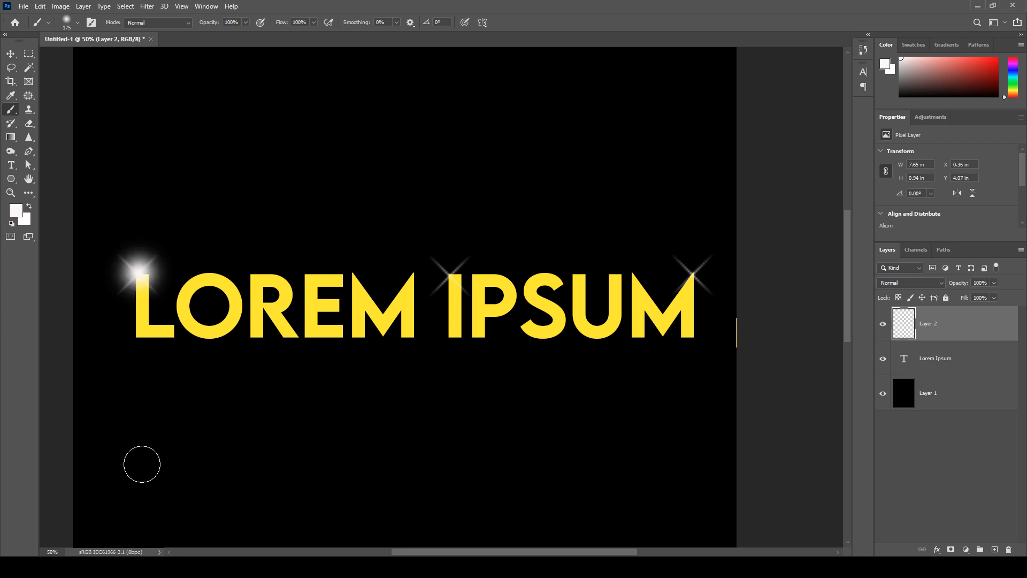
key(ctrl+z)
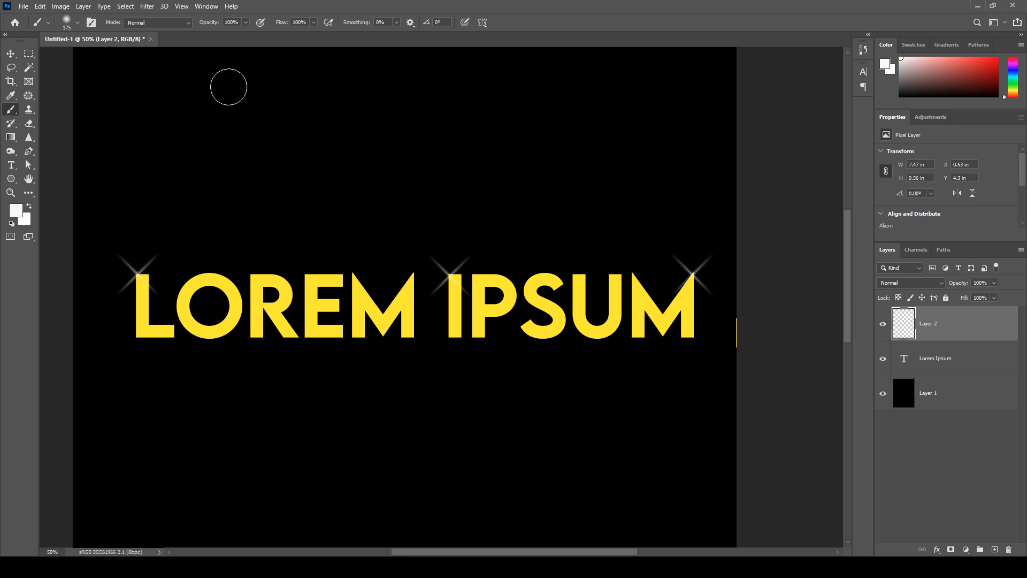
Try the soft white glow on the L's sparkle with brush opacity at 49%, and undo it
click(245, 23)
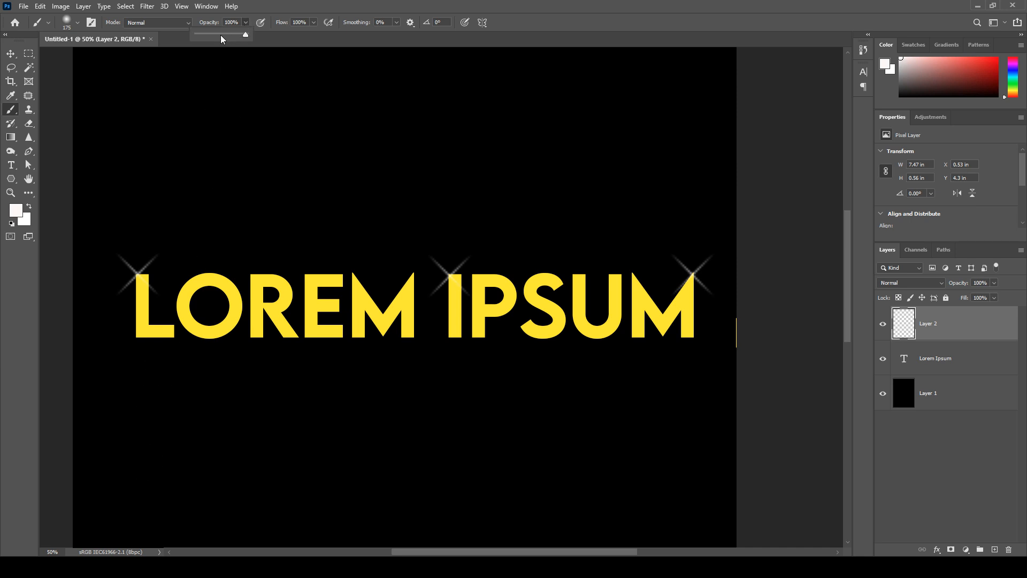
click(221, 35)
click(139, 273)
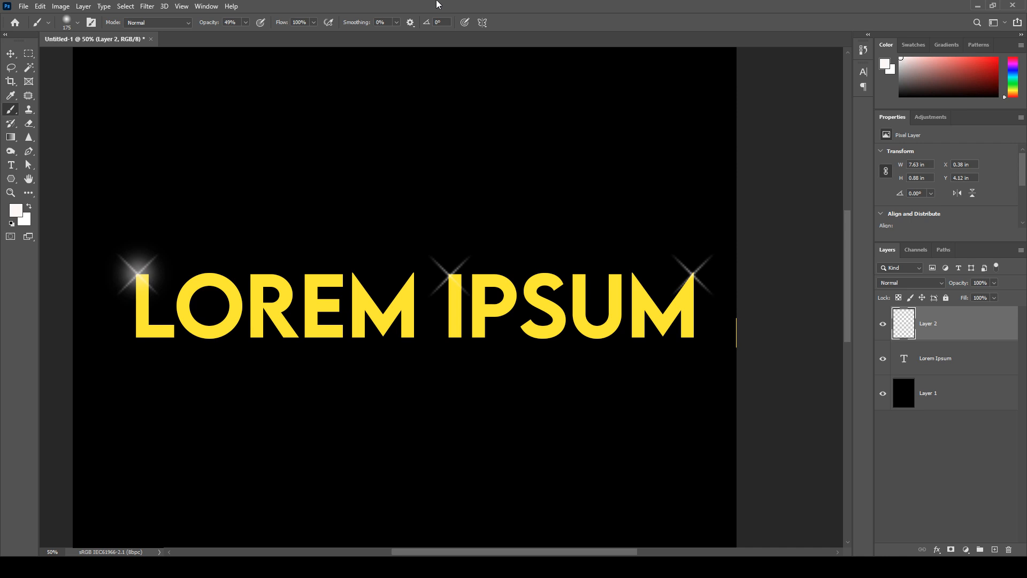
key(ctrl+z)
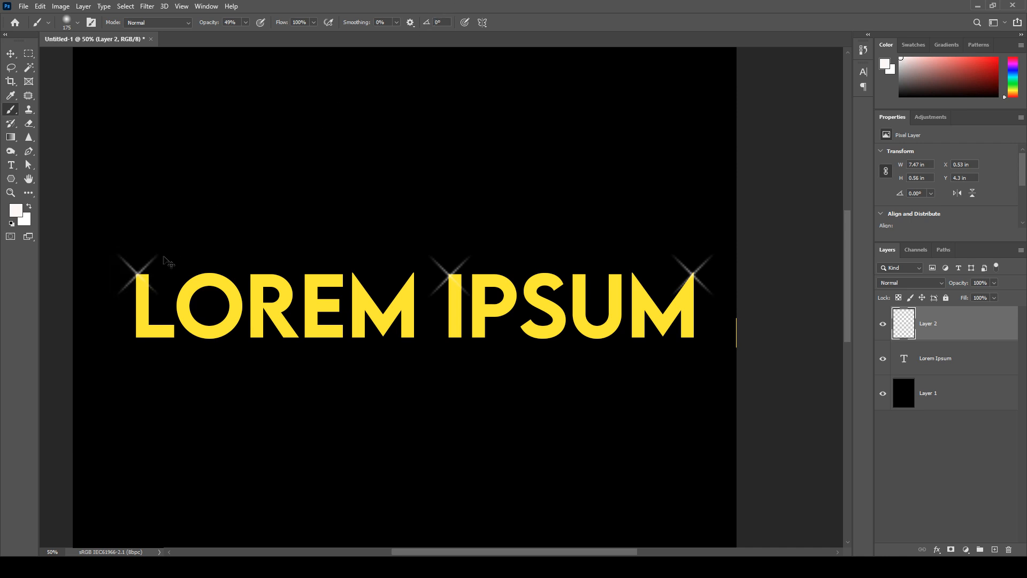
Set the soft brush to 125 px and 79% opacity, test one glow on the L's sparkle, and undo the test
key(bracketleft)
key(bracketleft)
click(245, 23)
drag(246, 34, 261, 35)
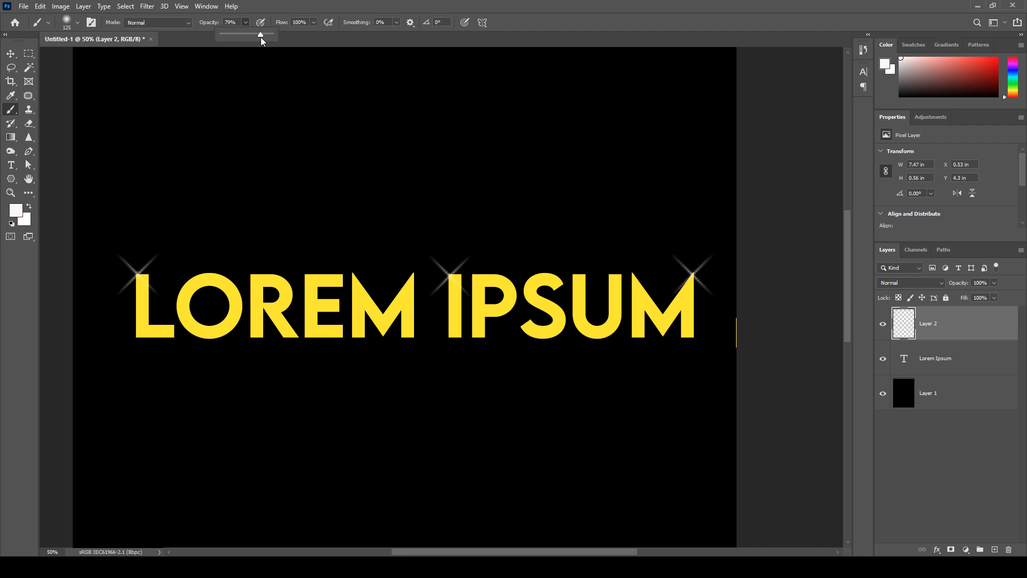
click(138, 274)
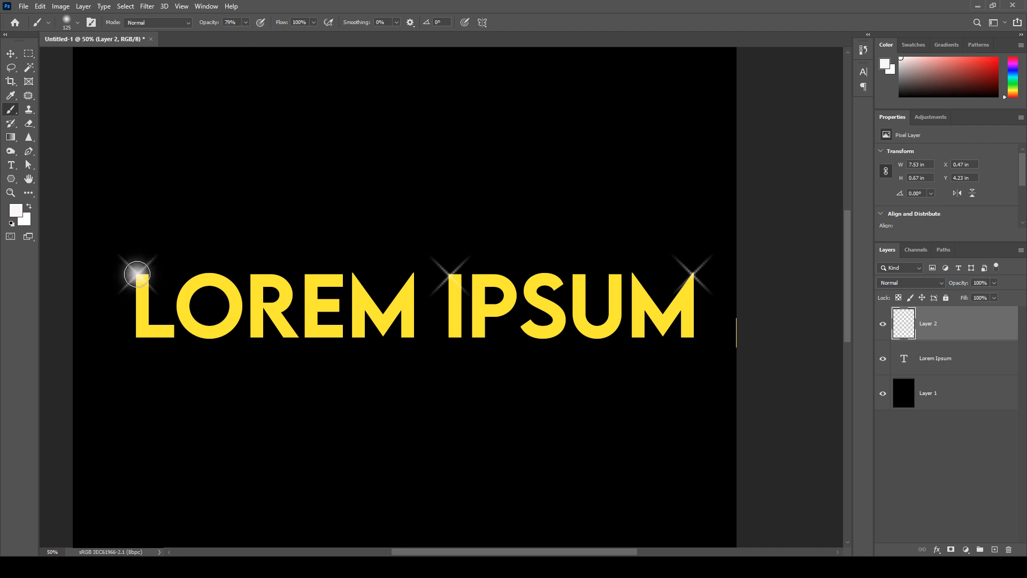
key(ctrl+z)
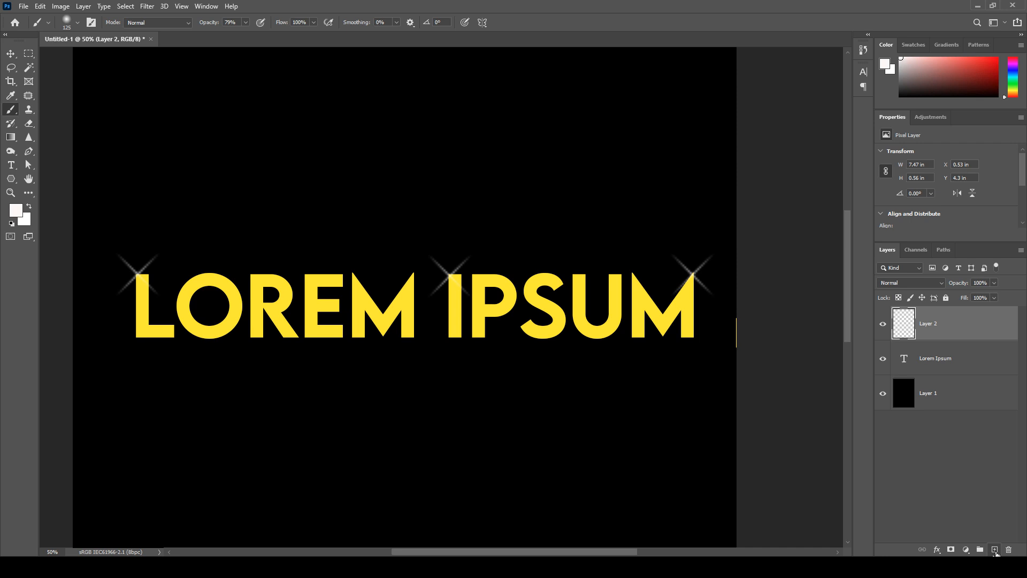
Add a new layer and stamp soft white glows on the sparkles of the L, the I and the final M
click(994, 549)
click(137, 274)
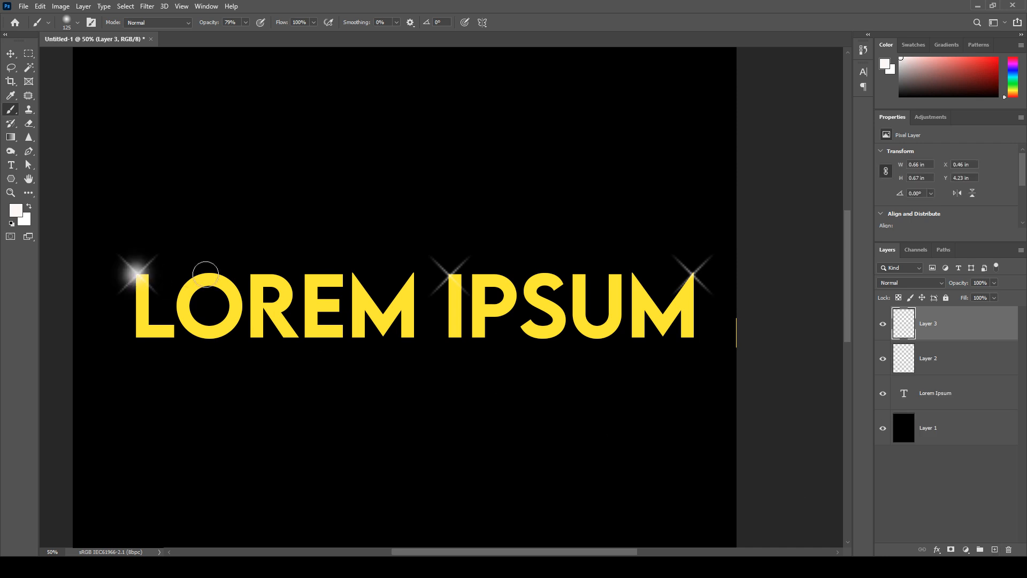
click(449, 275)
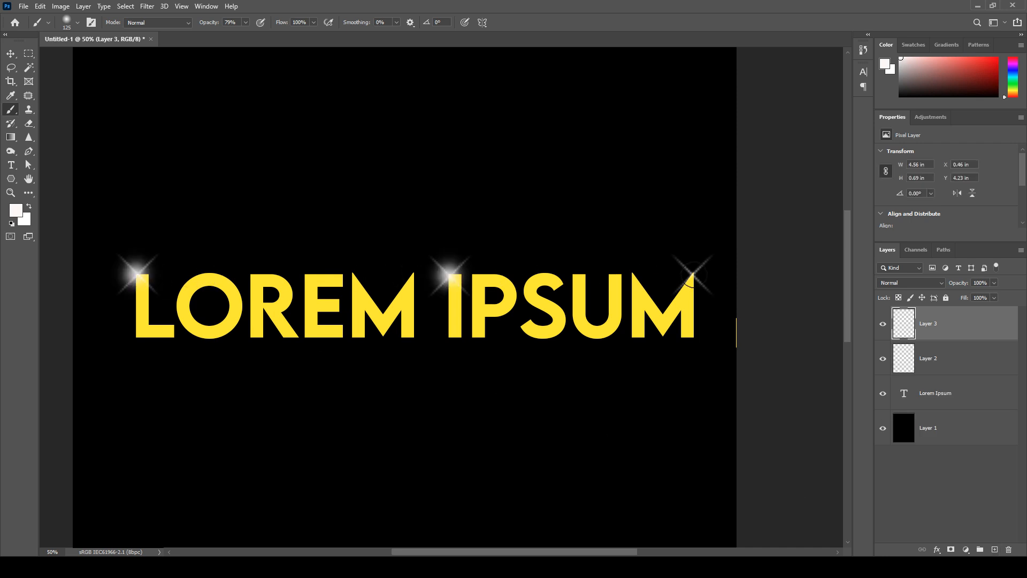
click(695, 271)
click(11, 54)
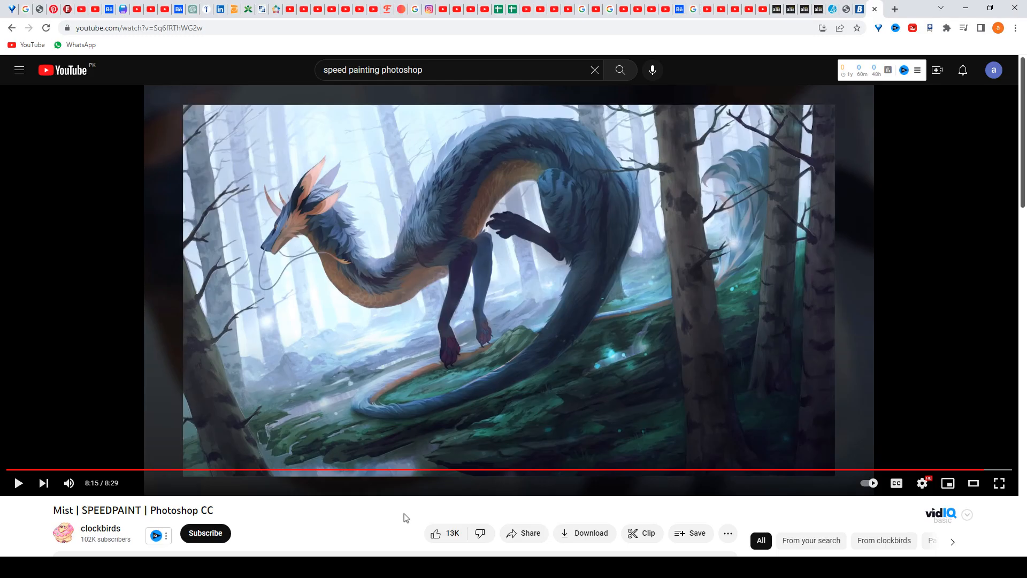
Switch to the Brusheezy site in the browser and look through its Top Brushes listing, including page 2
click(859, 11)
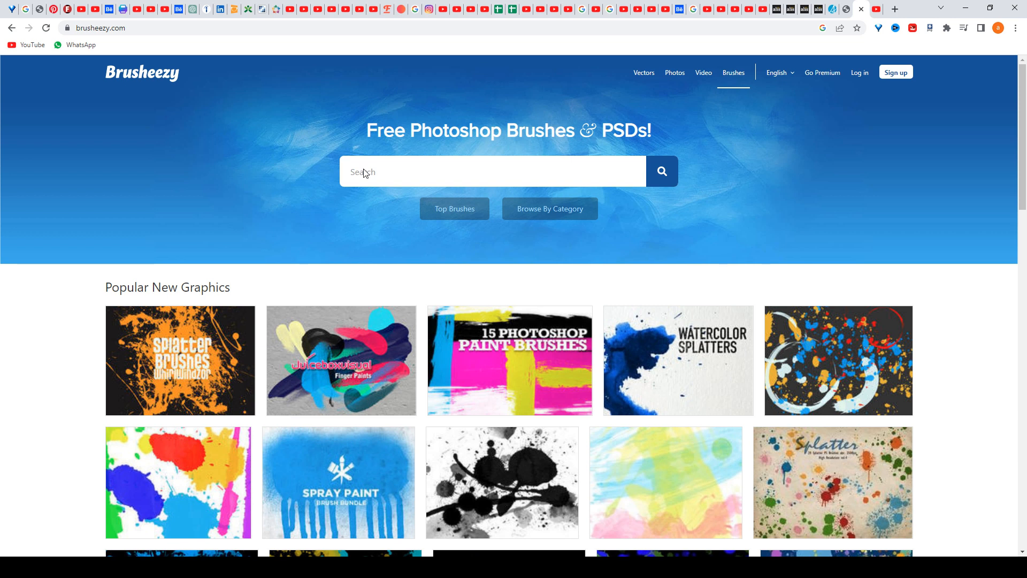
click(458, 209)
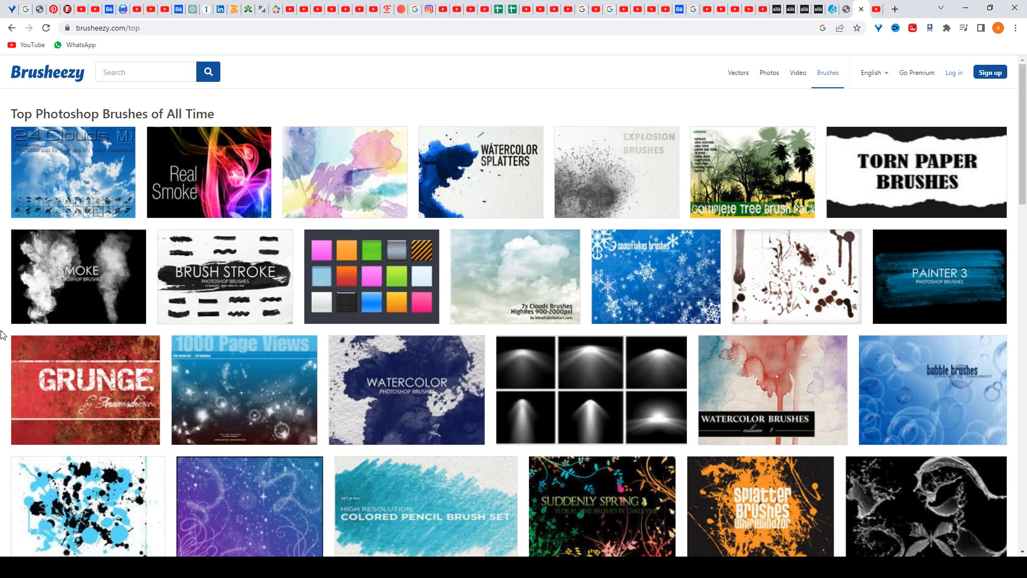
scroll(3, 335, down, 1)
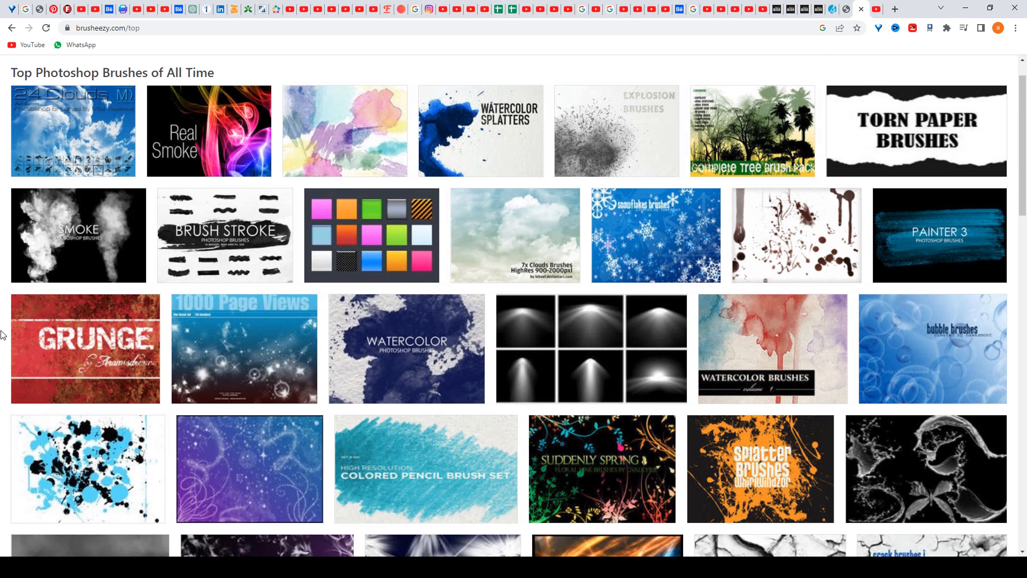
scroll(3, 335, down, 5)
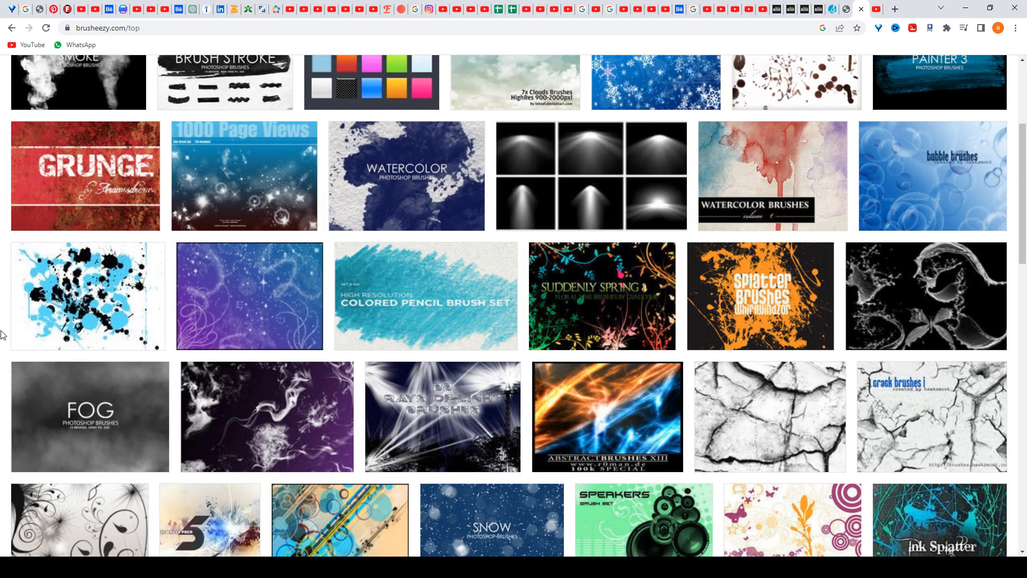
scroll(2, 335, down, 3)
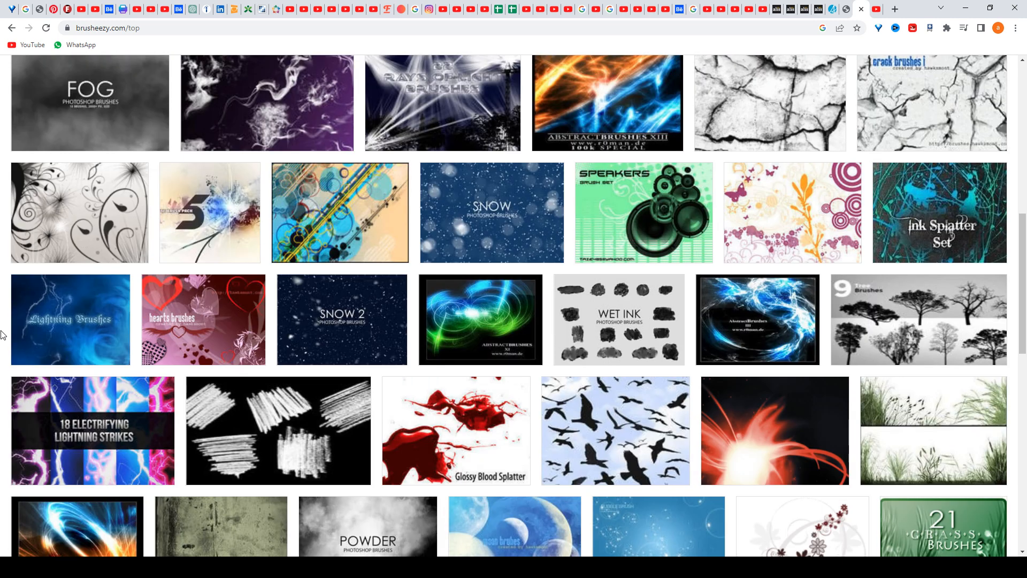
scroll(3, 335, down, 3)
scroll(3, 335, down, 7)
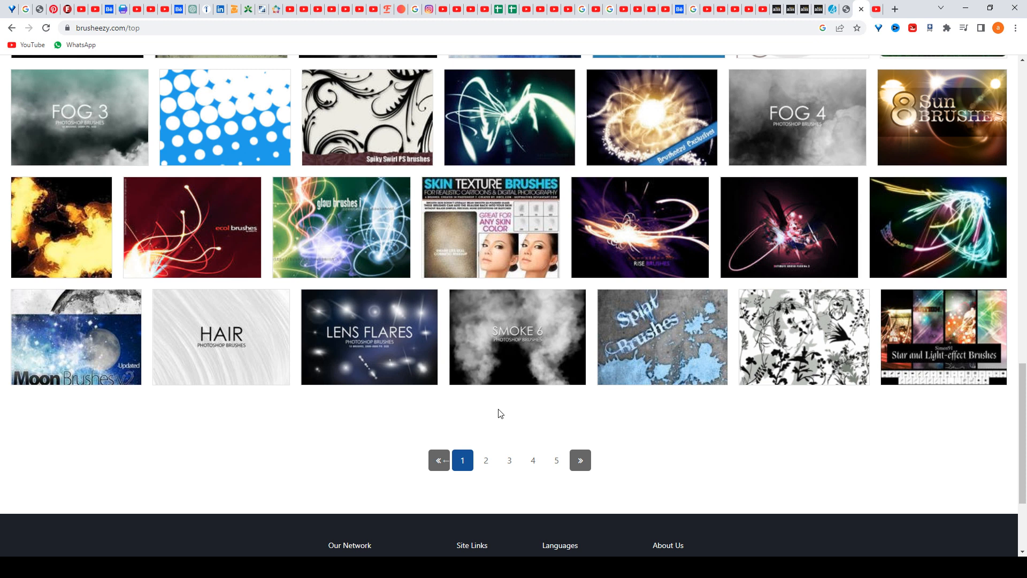
click(488, 460)
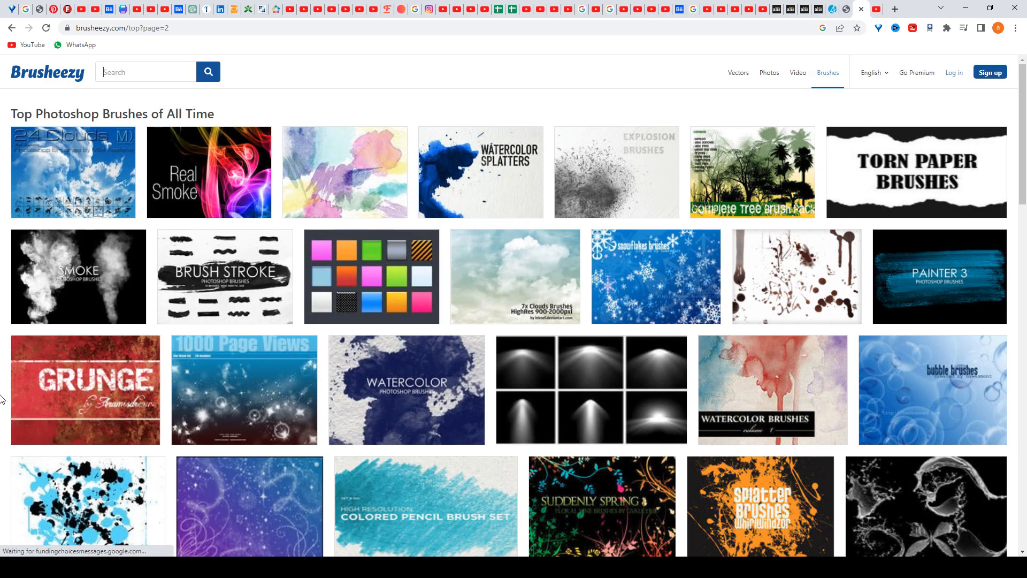
scroll(2, 398, down, 1)
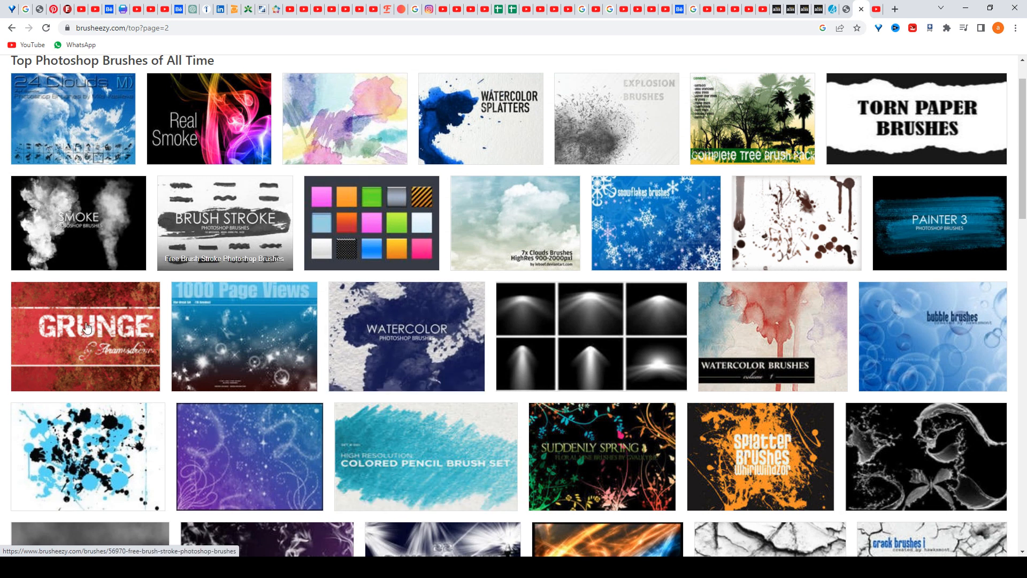
Open the Free Brush Stroke Photoshop Brushes page from the listing and download the free pack
click(229, 207)
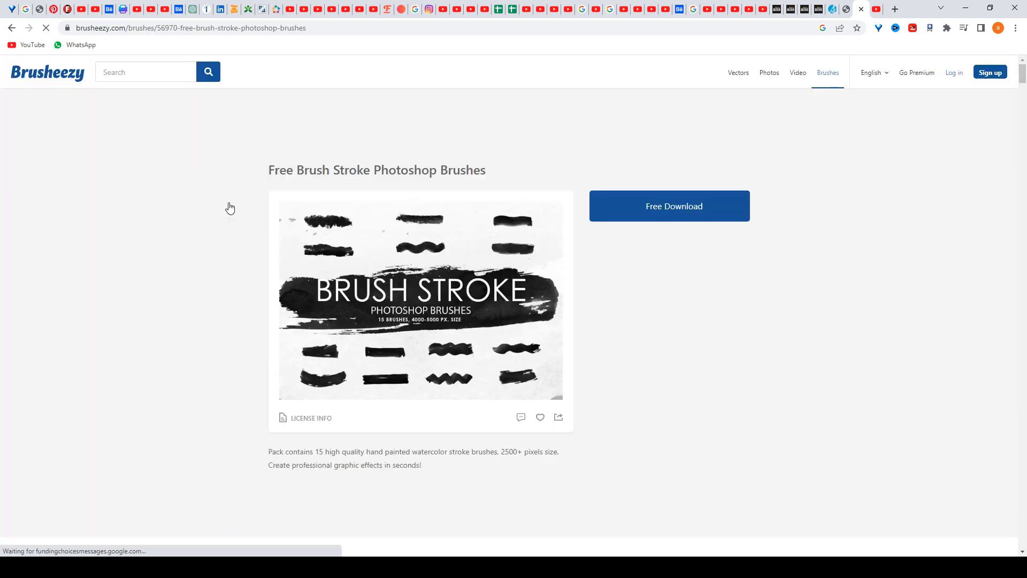
click(12, 29)
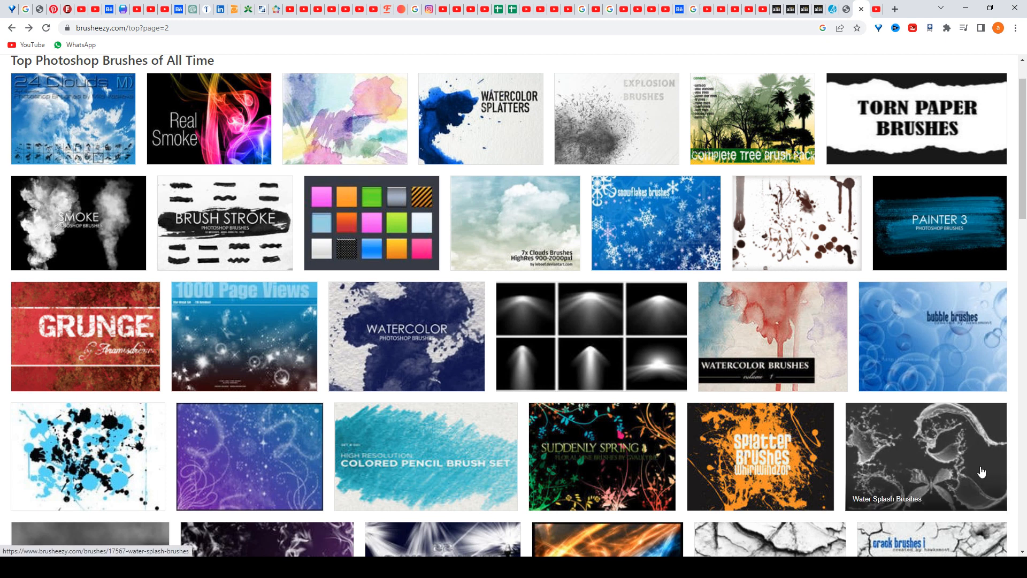
scroll(980, 471, up, 1)
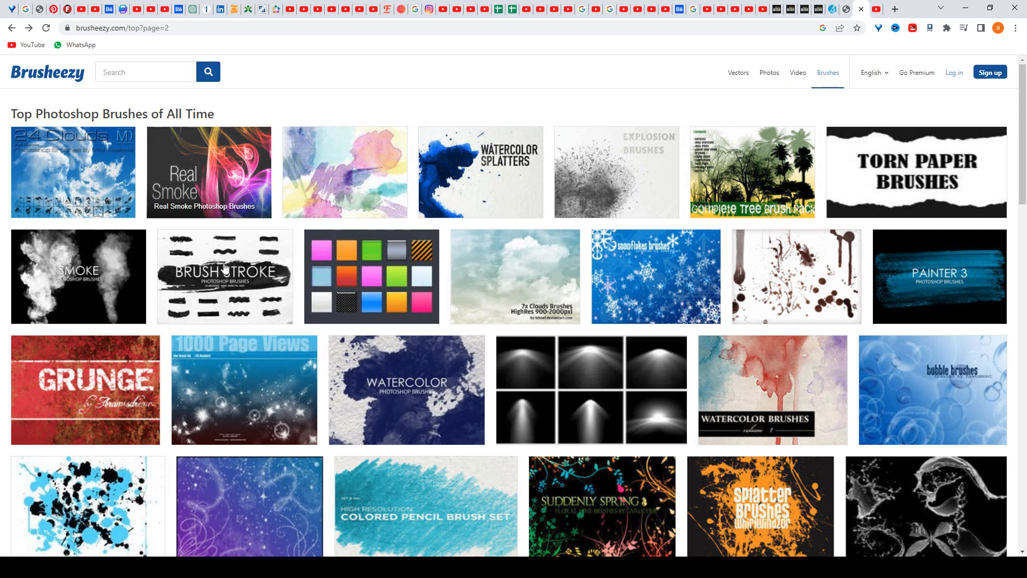
click(217, 266)
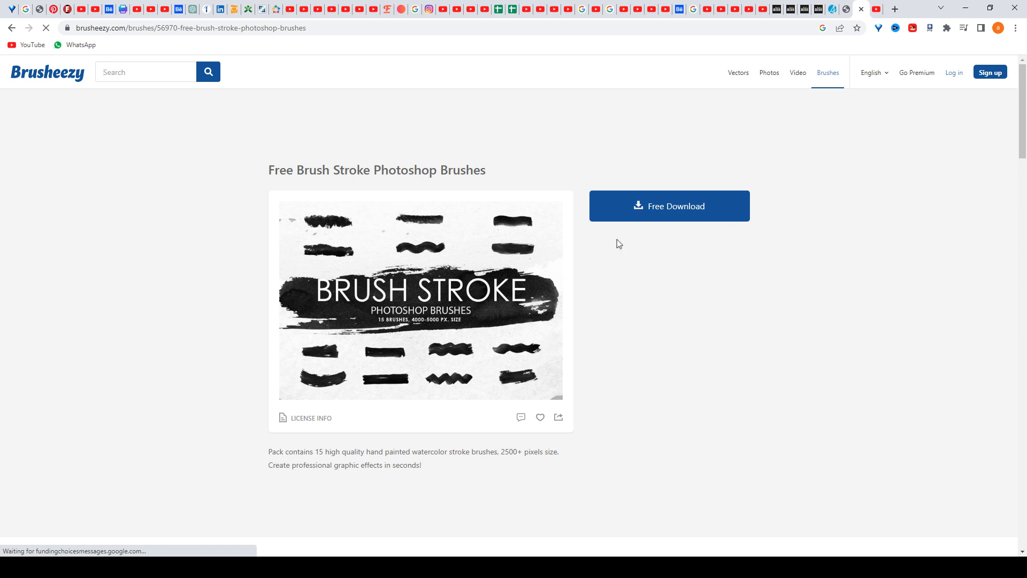
click(682, 207)
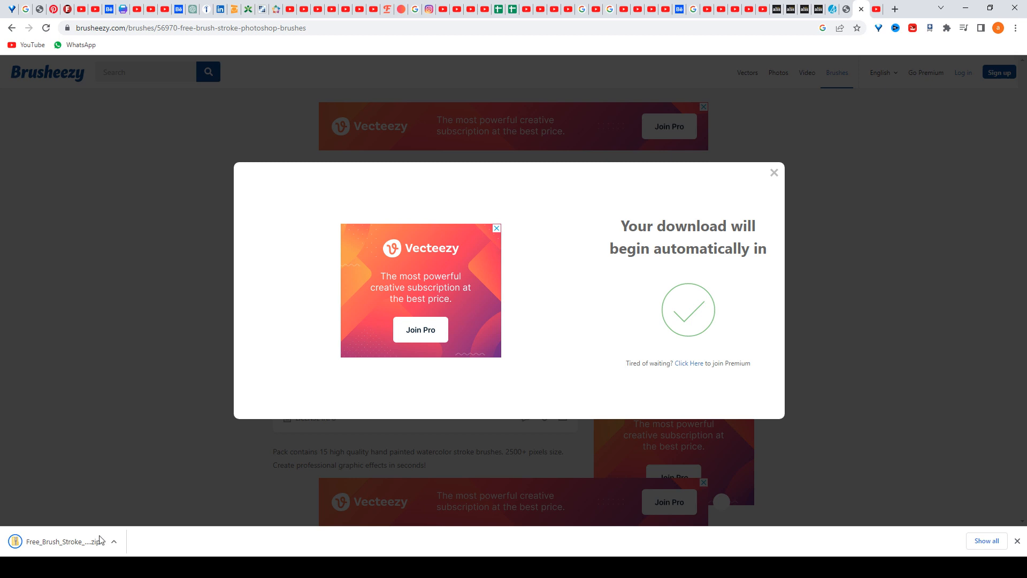
Open the downloaded zip and copy the Free Brush Stroke Photoshop Brushes ABR file out to the desktop
click(75, 541)
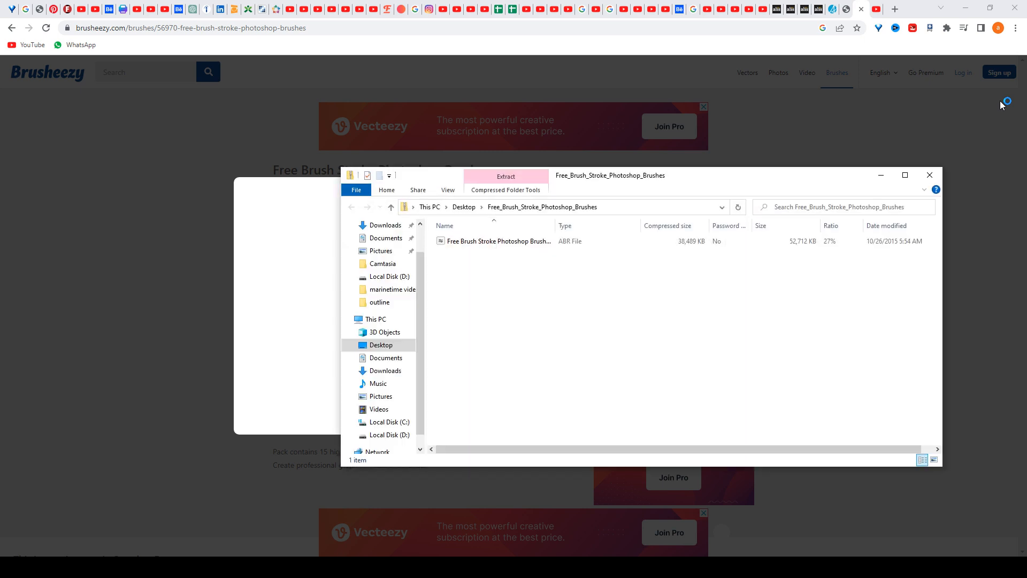
click(559, 247)
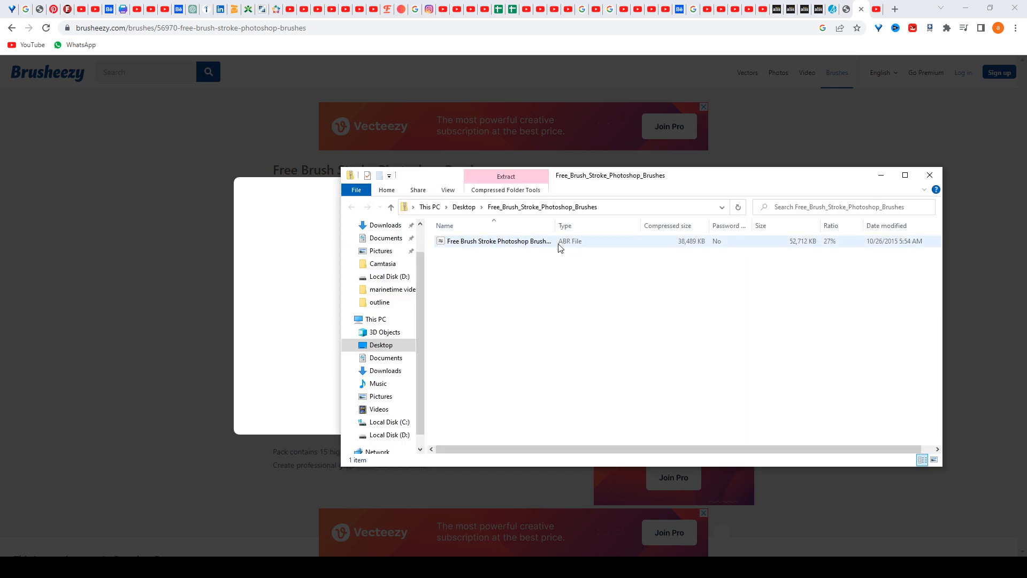
drag(556, 226, 577, 230)
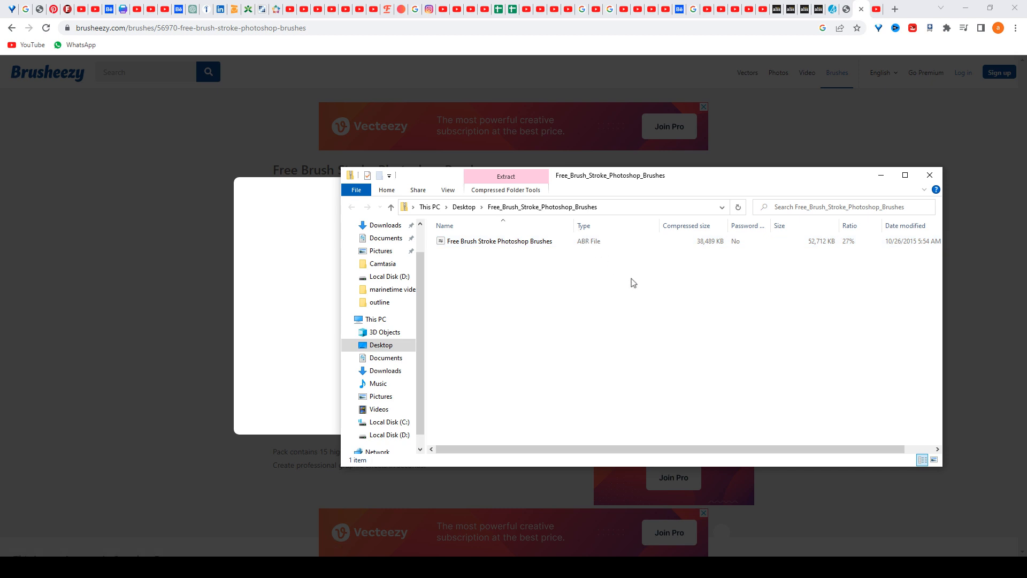
click(966, 8)
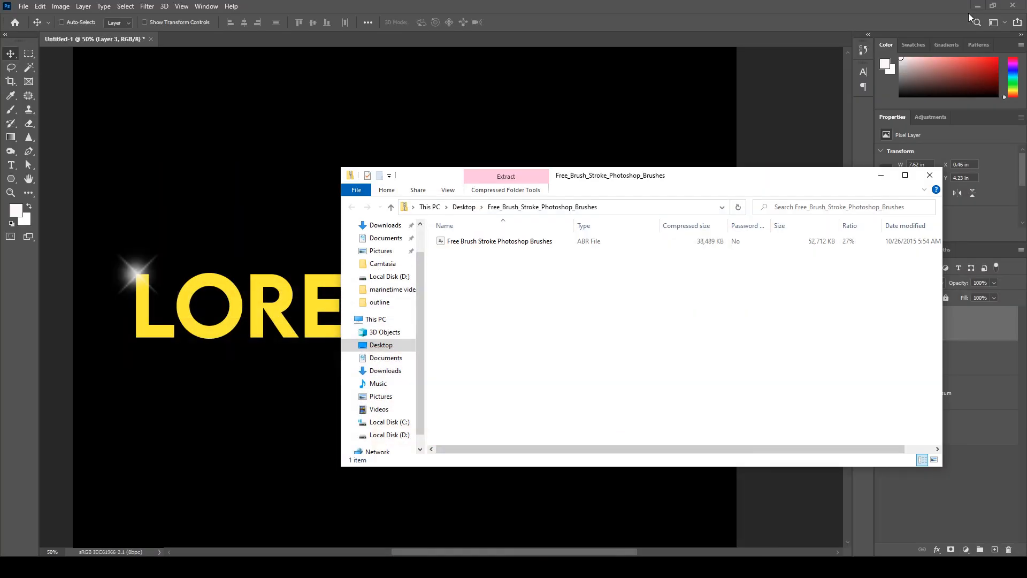
click(978, 6)
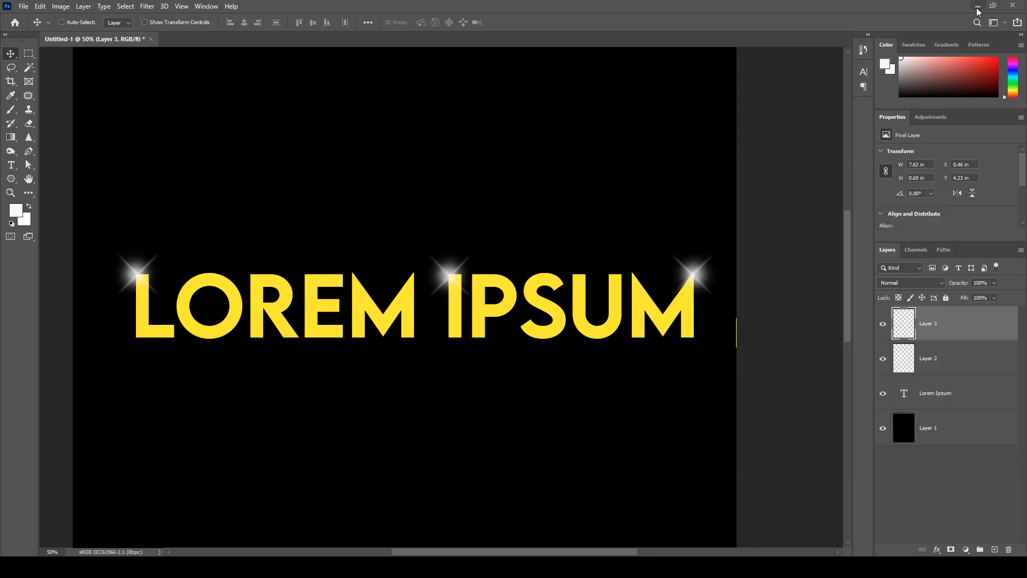
drag(511, 243, 921, 83)
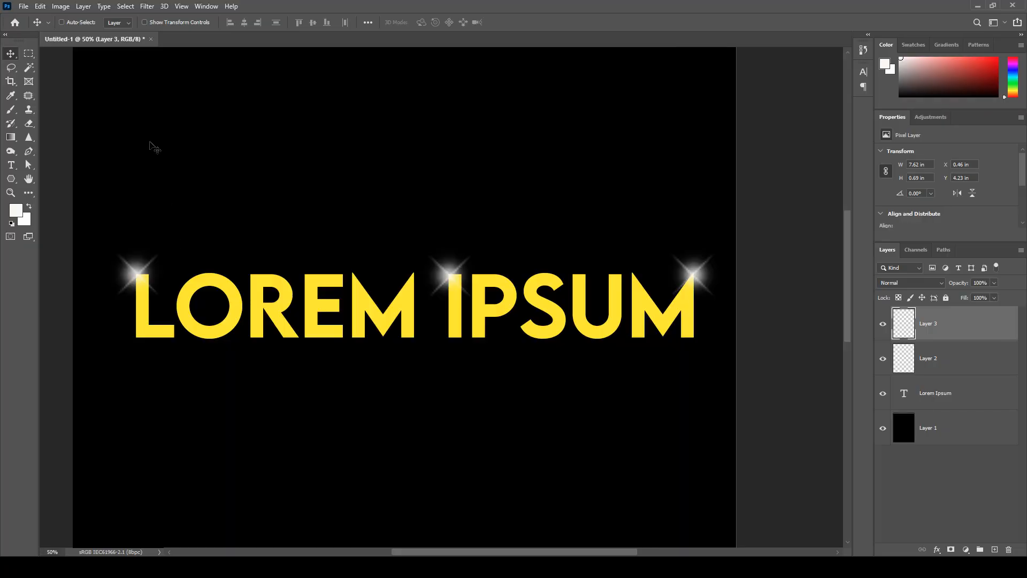
Return to Photoshop and import the Free Brush Stroke Photoshop Brushes ABR file from the desktop into the brush presets
click(11, 111)
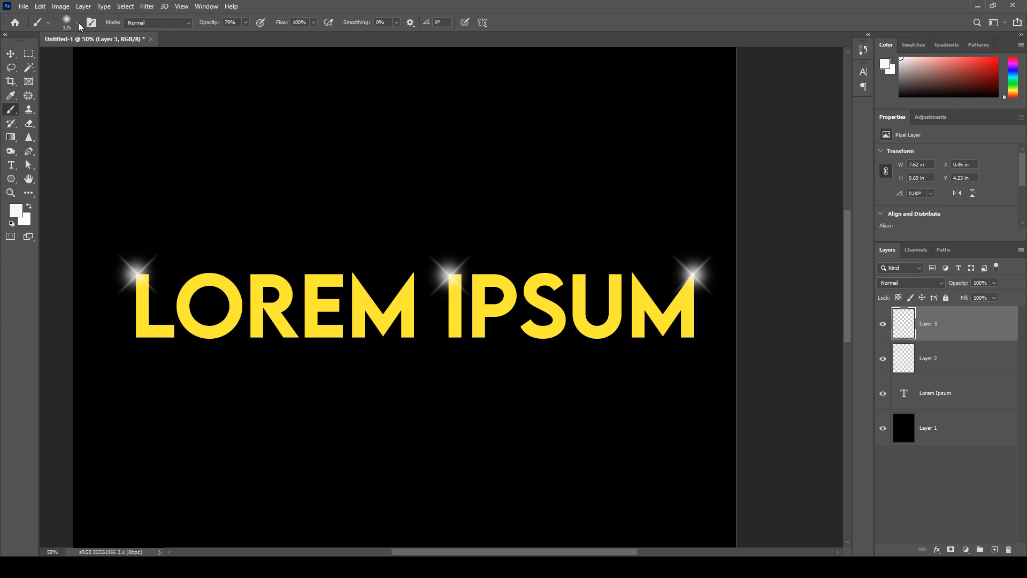
click(78, 22)
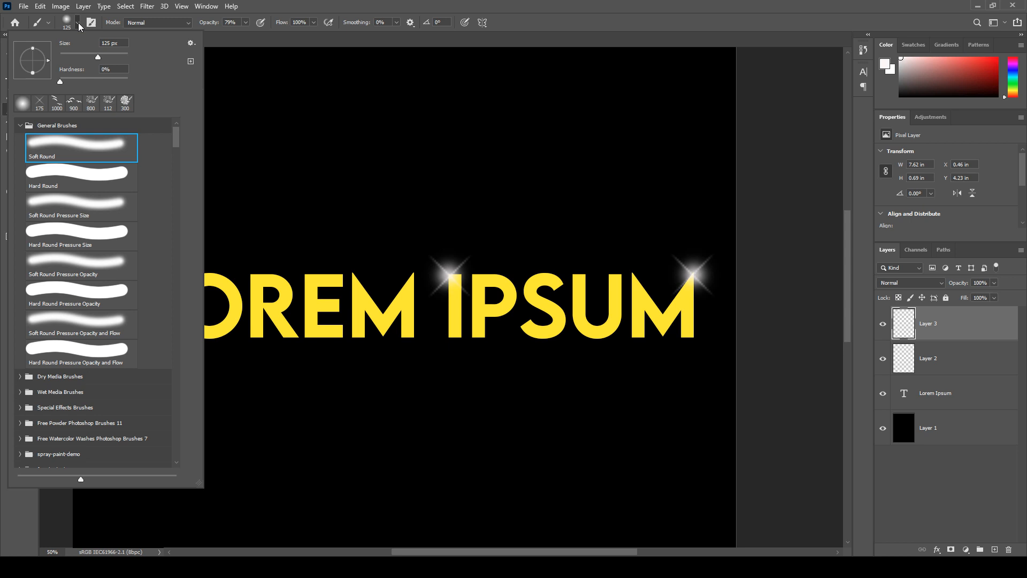
click(190, 43)
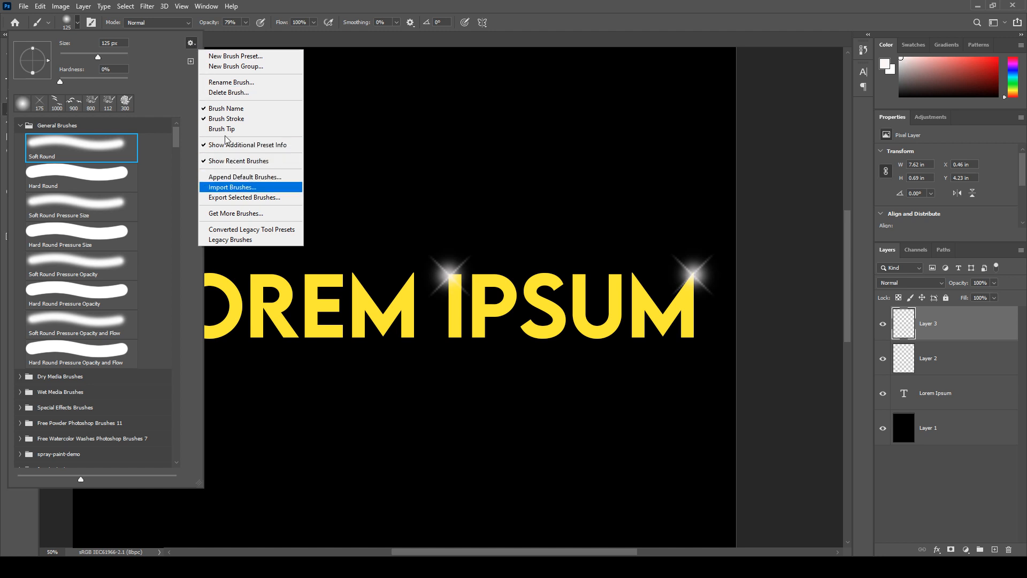
click(244, 188)
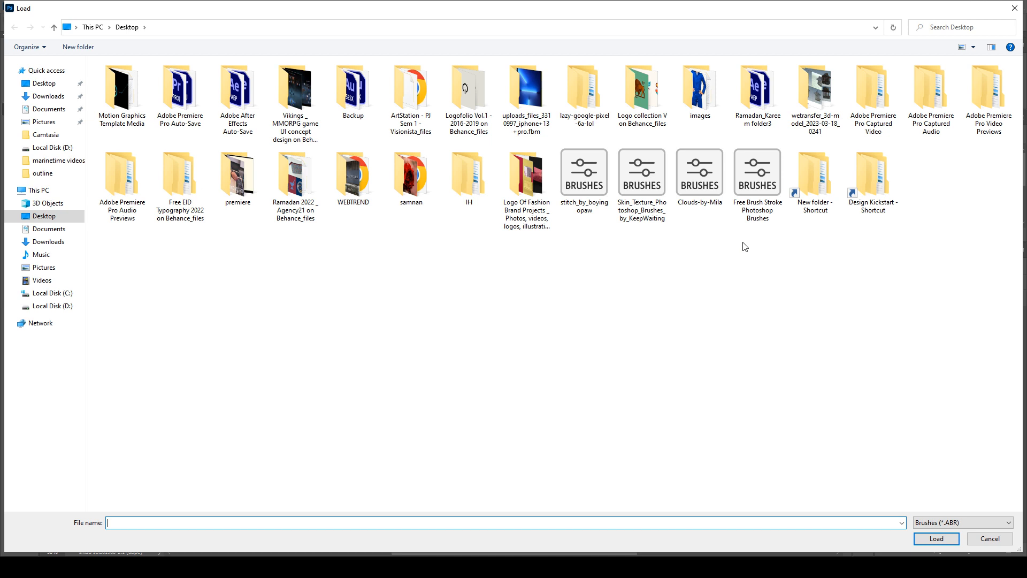
click(762, 217)
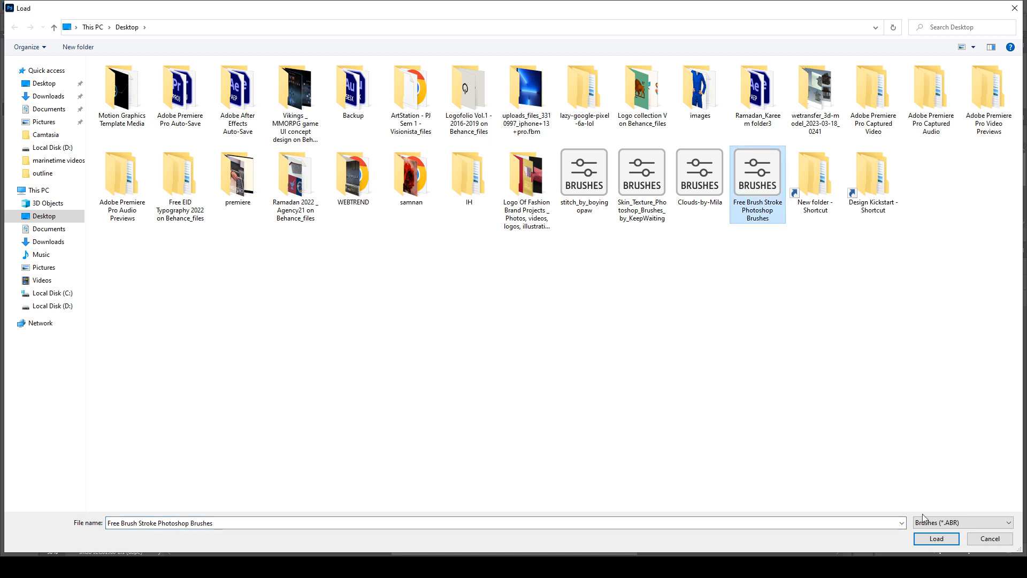
click(936, 538)
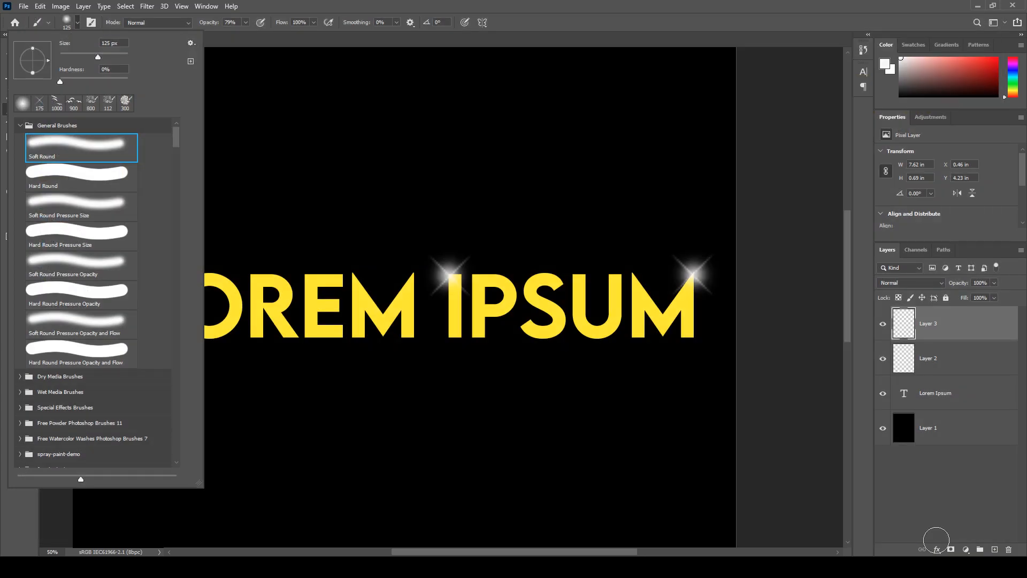
drag(178, 152, 174, 463)
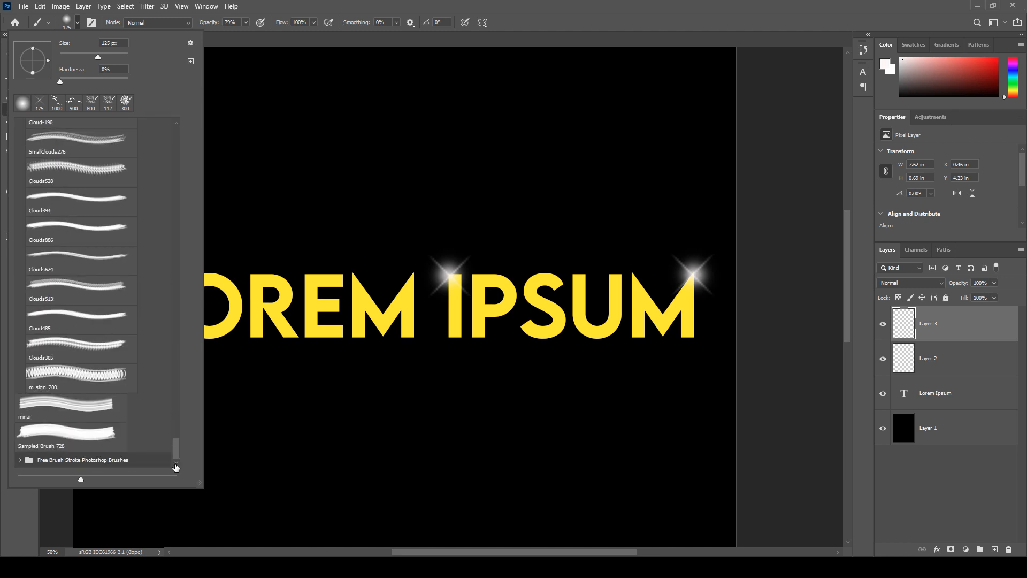
Choose the Brush Stroke 13 preset from the imported Free Brush Stroke Photoshop Brushes group
click(20, 460)
drag(175, 428, 167, 460)
scroll(166, 463, down, 5)
click(99, 422)
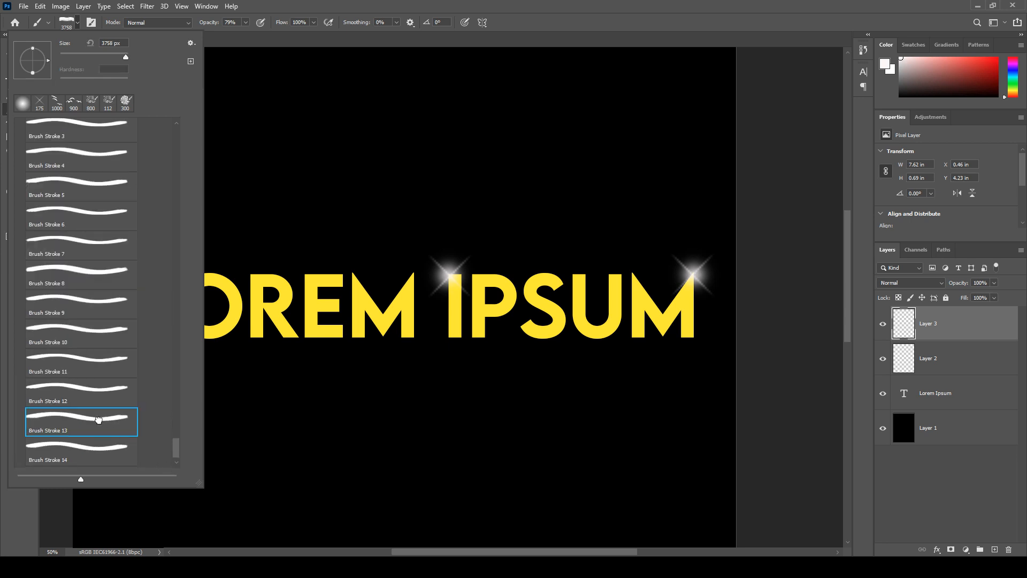
click(440, 5)
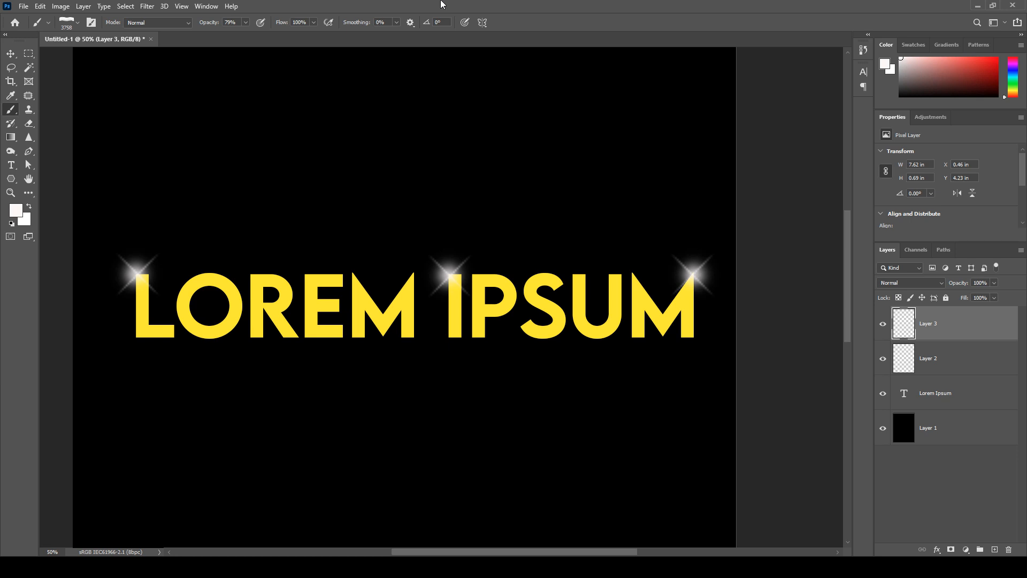
Add a new layer directly below the Lorem Ipsum text layer and reduce the brush size to 2400 px
click(994, 549)
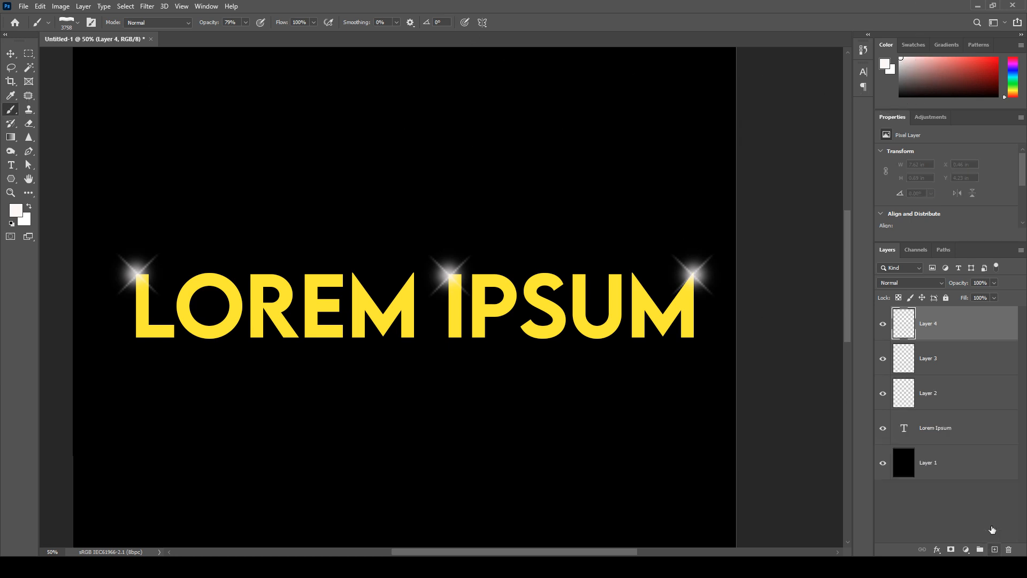
drag(950, 323, 954, 445)
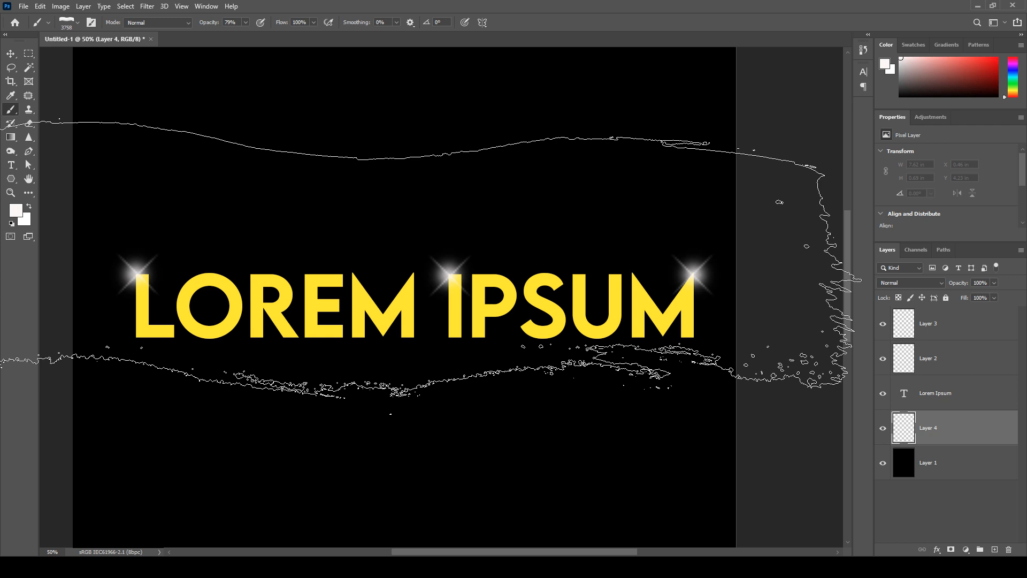
key(bracketleft)
key(bracketleft)
key(bracketleft)
key(bracketleft)
key(bracketleft)
key(bracketleft)
key(bracketleft)
key(bracketleft)
key(bracketleft)
key(bracketleft)
key(bracketleft)
key(bracketleft)
key(bracketleft)
key(bracketleft)
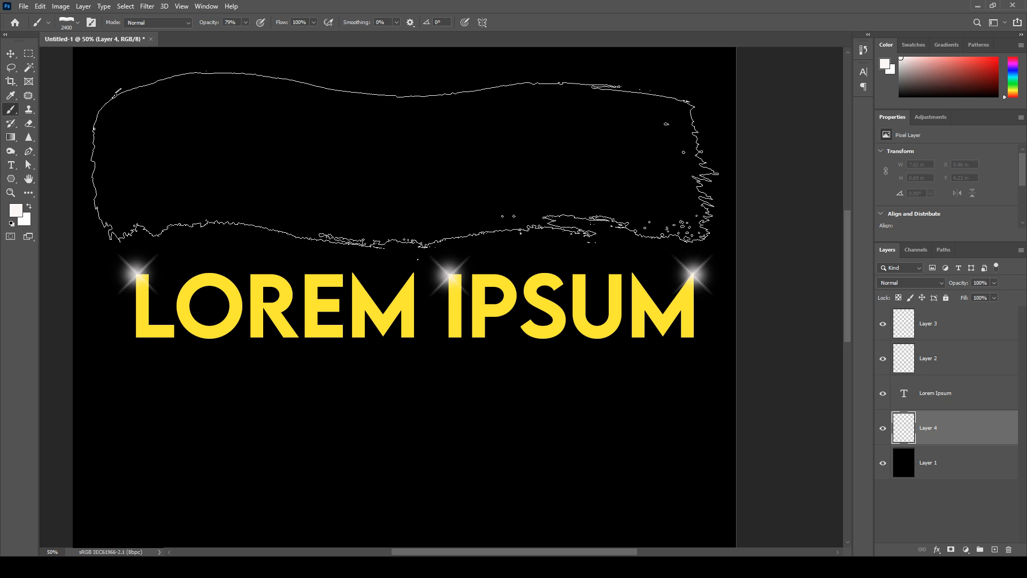
Try a single white stamp of the brush stroke above the text and undo it
click(404, 162)
mouse_move(272, 567)
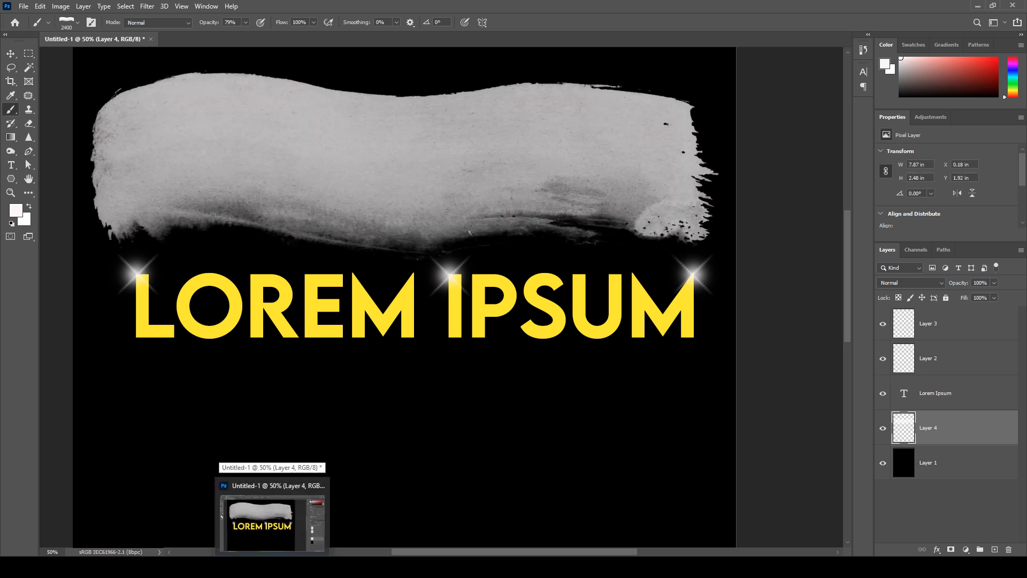
key(ctrl+z)
Set the brush opacity to 100%, test one white stamp behind the Lorem Ipsum text, and undo the stamp
mouse_move(249, 25)
mouse_down()
mouse_move(256, 37)
mouse_move(316, 37)
mouse_up()
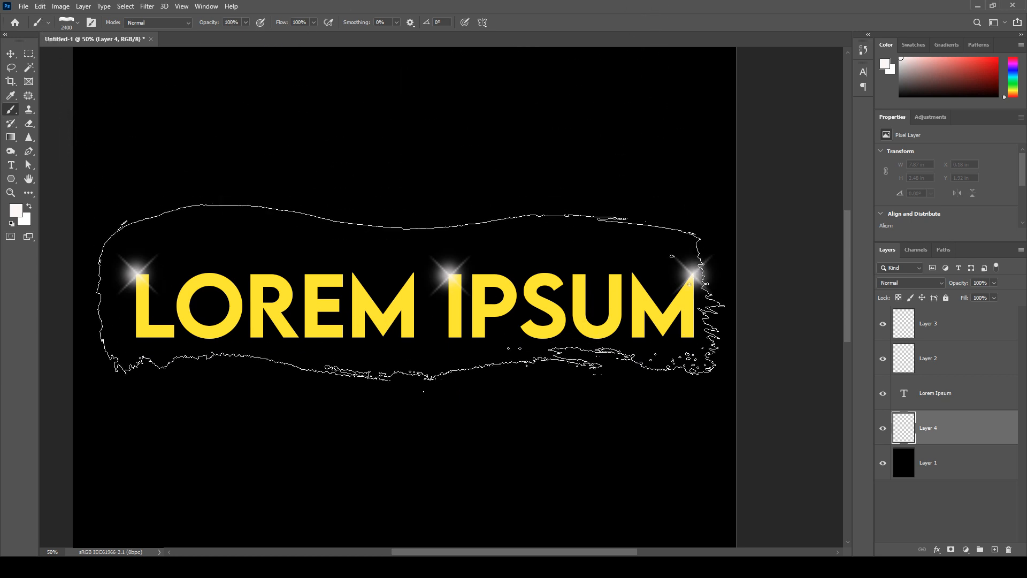
click(411, 293)
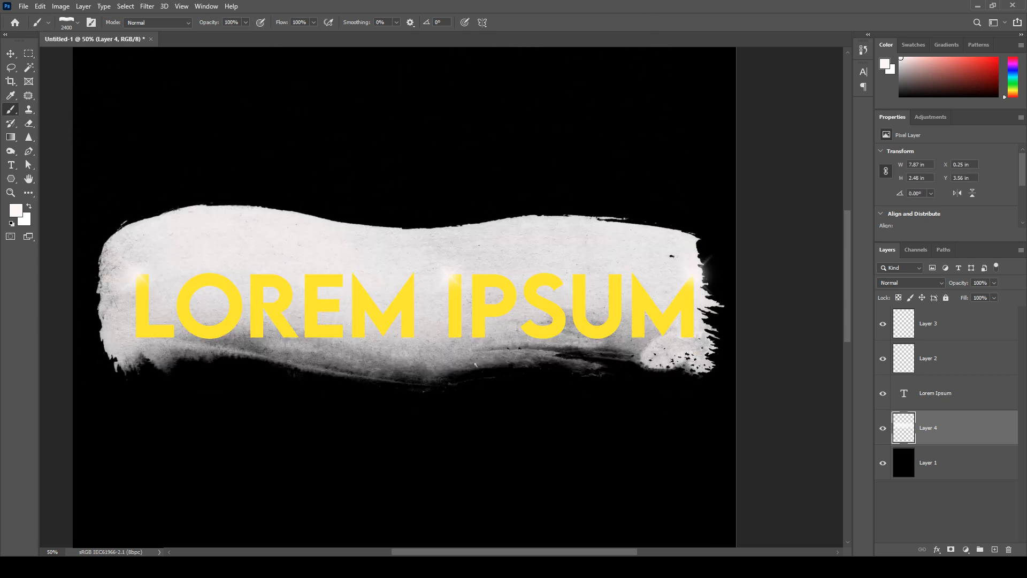
mouse_move(272, 567)
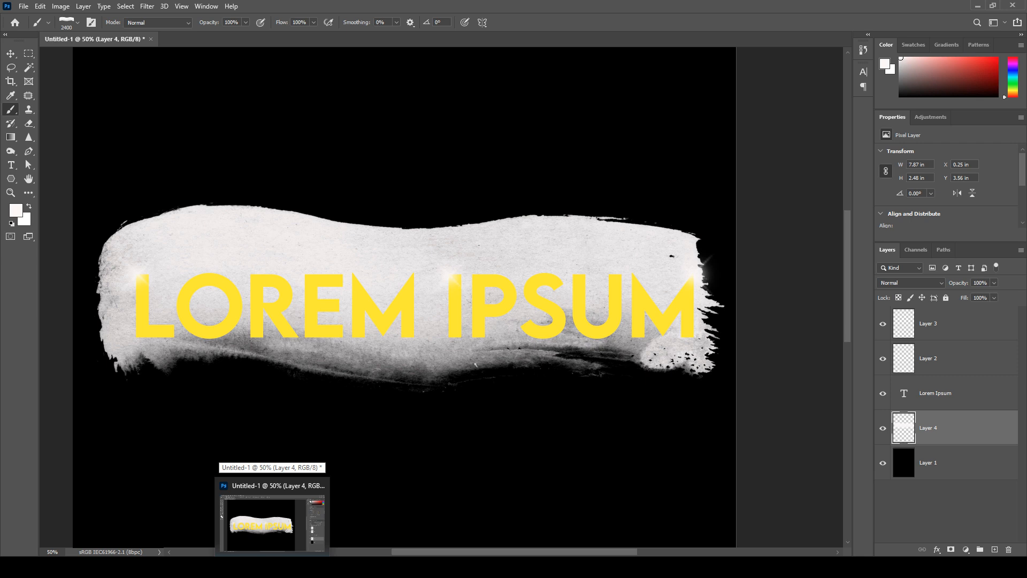
key(ctrl+z)
Set the foreground color to blue 5b9fc2, test one brush stamp behind the text, and undo the stamp
click(15, 210)
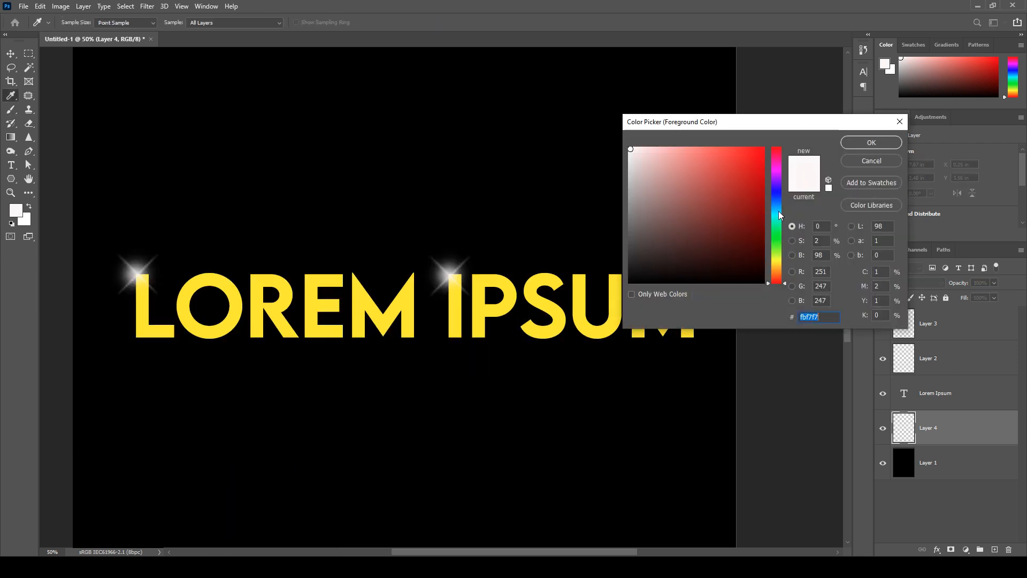
drag(779, 215, 779, 207)
drag(720, 161, 701, 180)
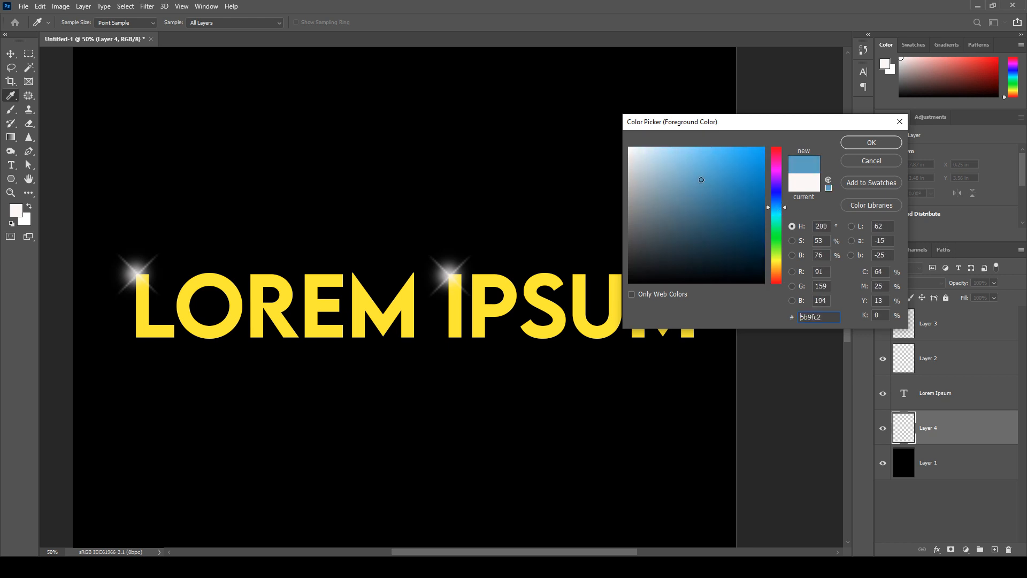
click(871, 143)
key(b)
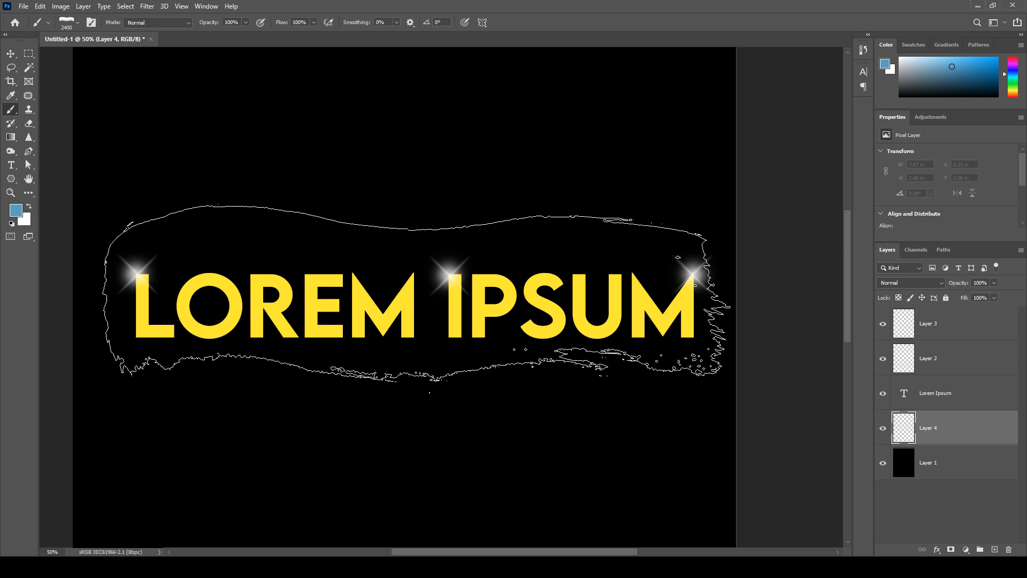
click(416, 295)
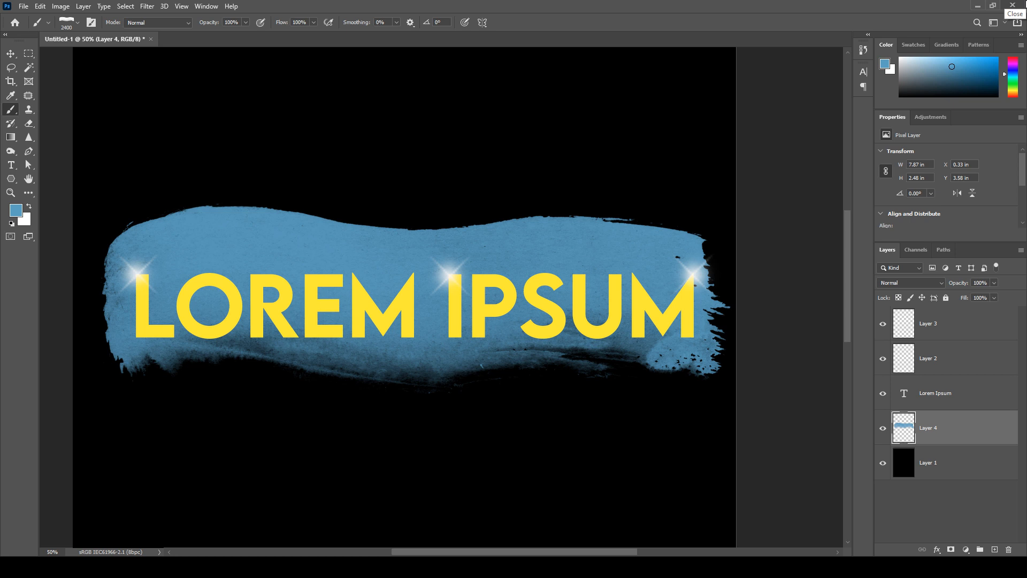
key(ctrl+z)
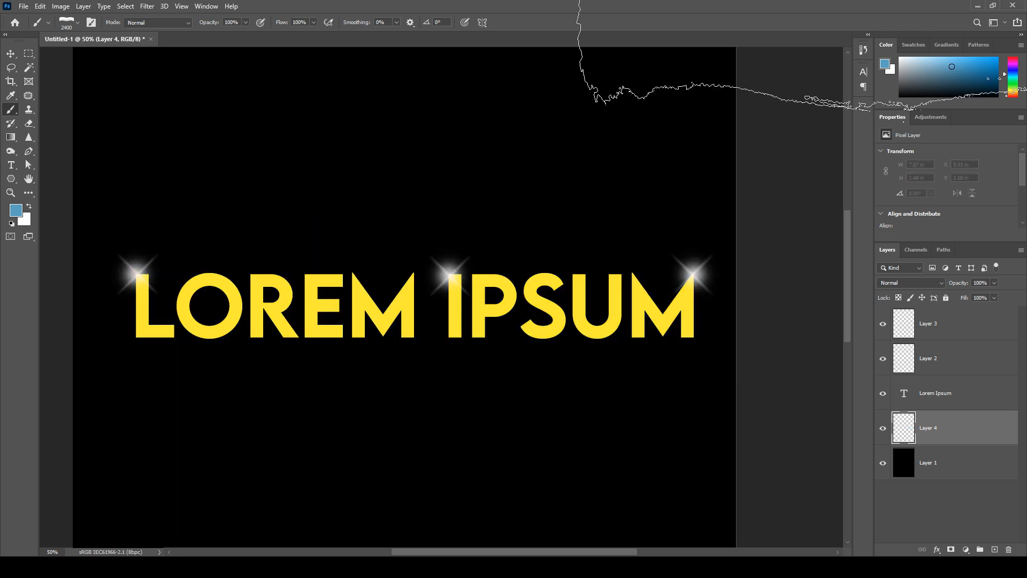
Rotate the brush tip to 31° in the brush settings, try a slanted stamp behind the text, and undo it
click(91, 23)
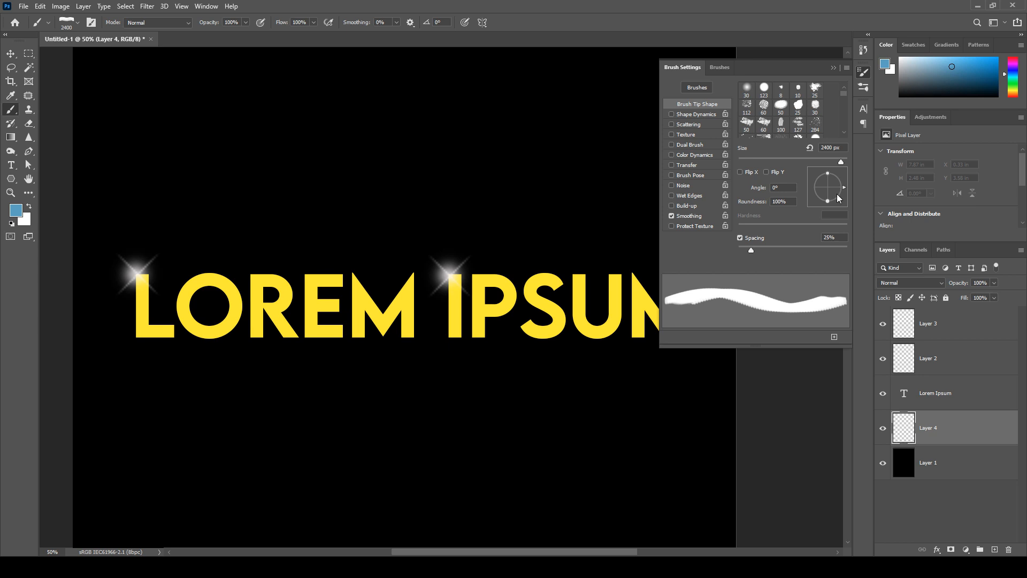
drag(844, 187, 846, 182)
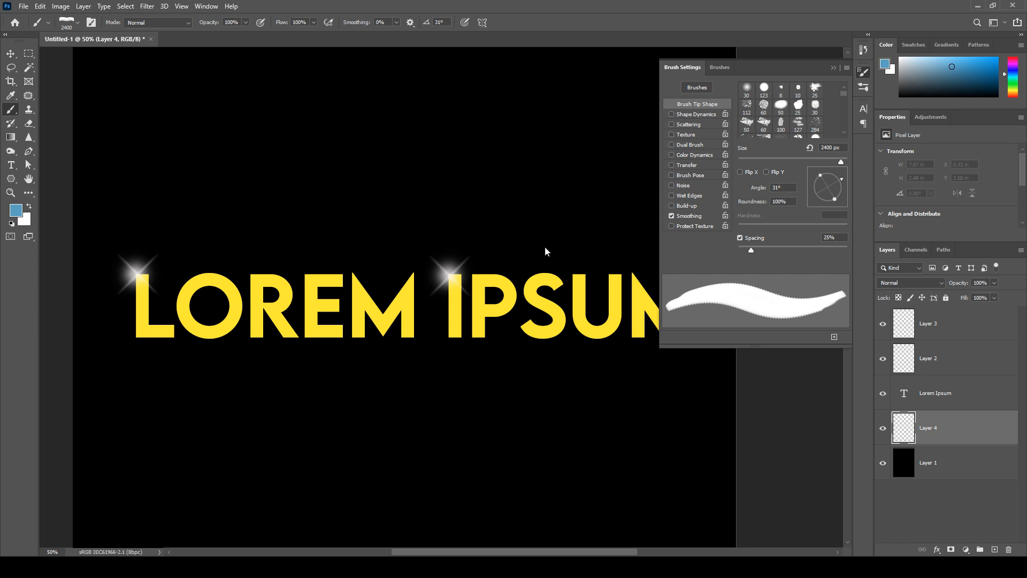
click(372, 292)
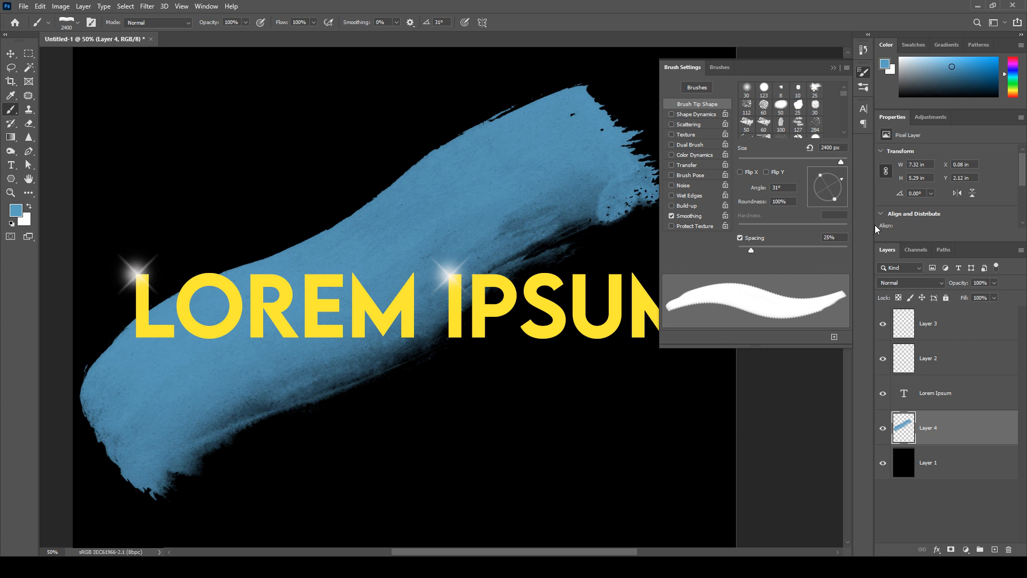
key(ctrl+z)
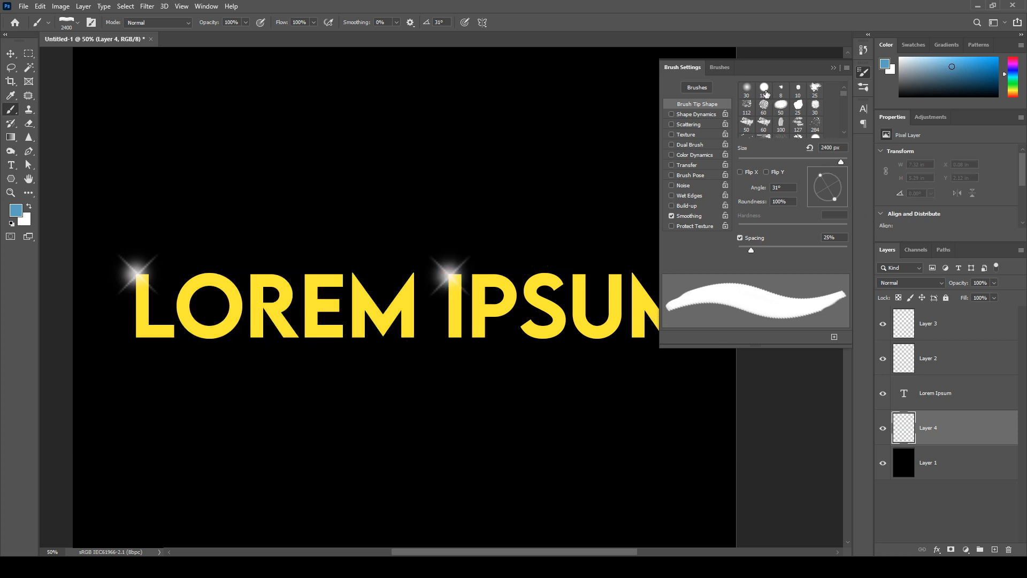
Choose the hard round 123 px brush tip, test a single blue dot above the text, and undo the dot
click(763, 91)
click(329, 196)
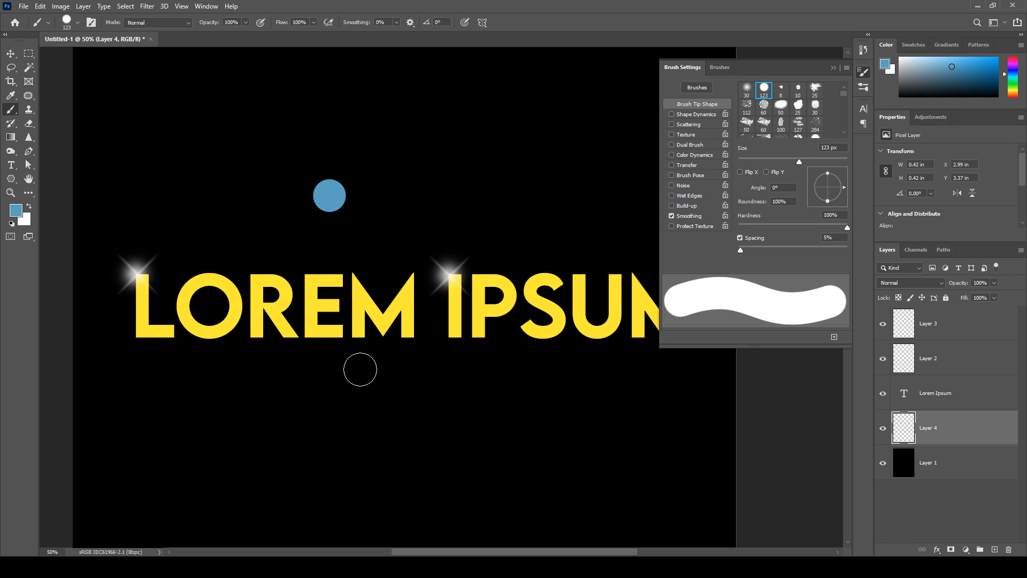
key(ctrl+z)
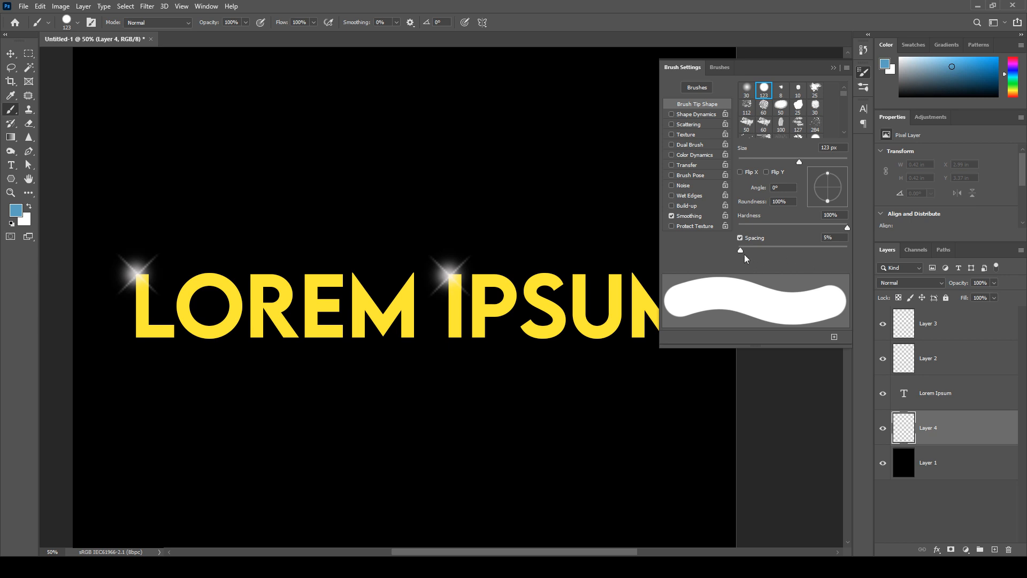
Try a brush spacing of 101% with a line of separate dots above the text, and undo the stroke
drag(741, 250, 794, 251)
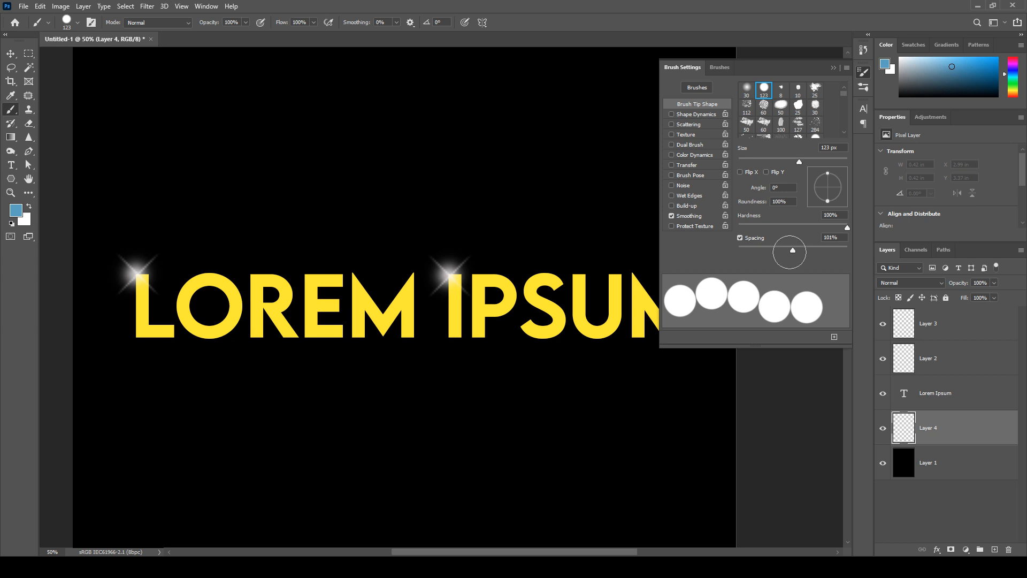
click(108, 127)
drag(149, 132, 540, 191)
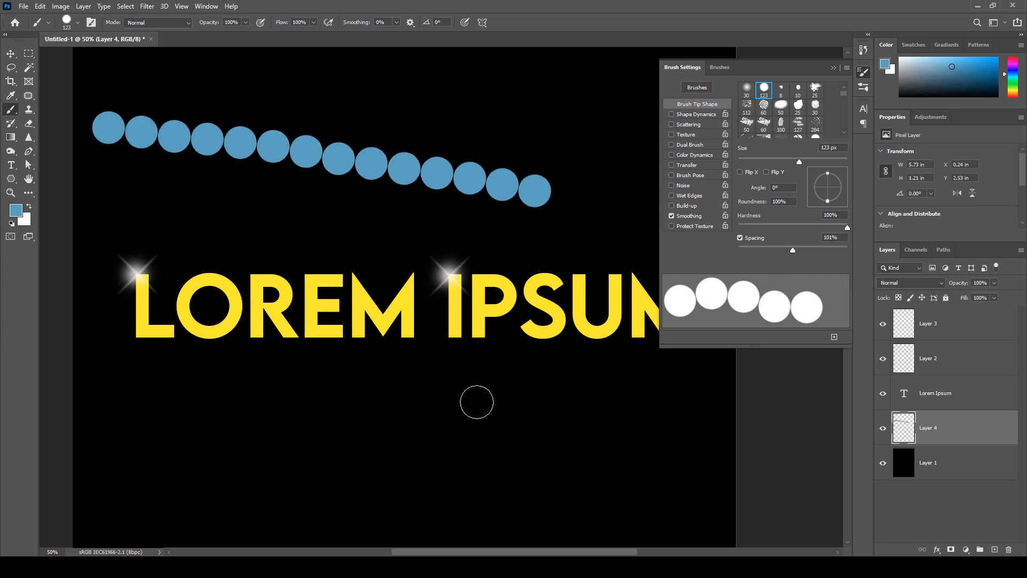
key(ctrl+z)
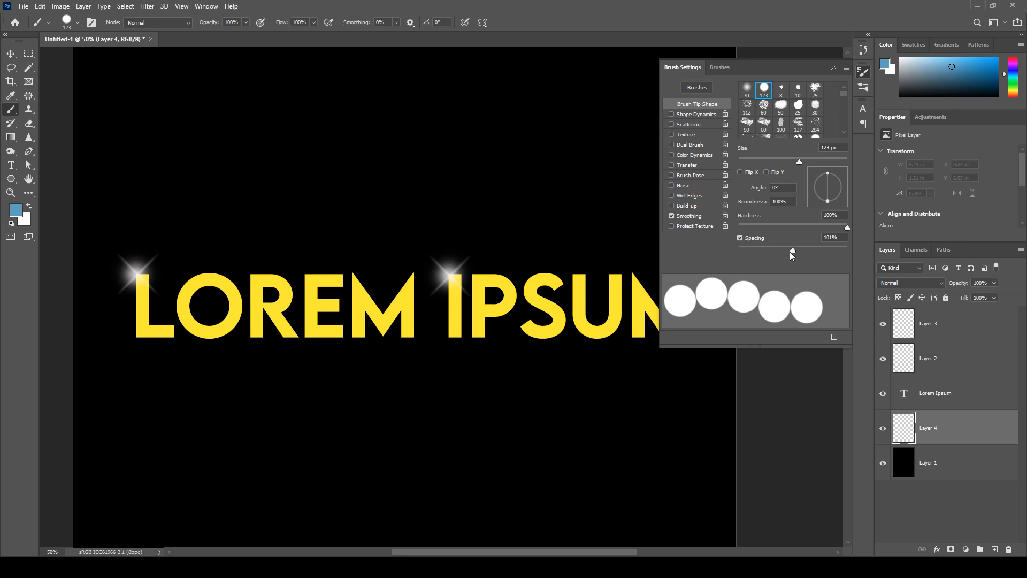
Set the brush spacing to 1% and paint one continuous, roughly horizontal blue stroke above the text
drag(793, 250, 658, 251)
mouse_move(150, 138)
mouse_down()
mouse_move(490, 151)
mouse_move(543, 158)
mouse_up()
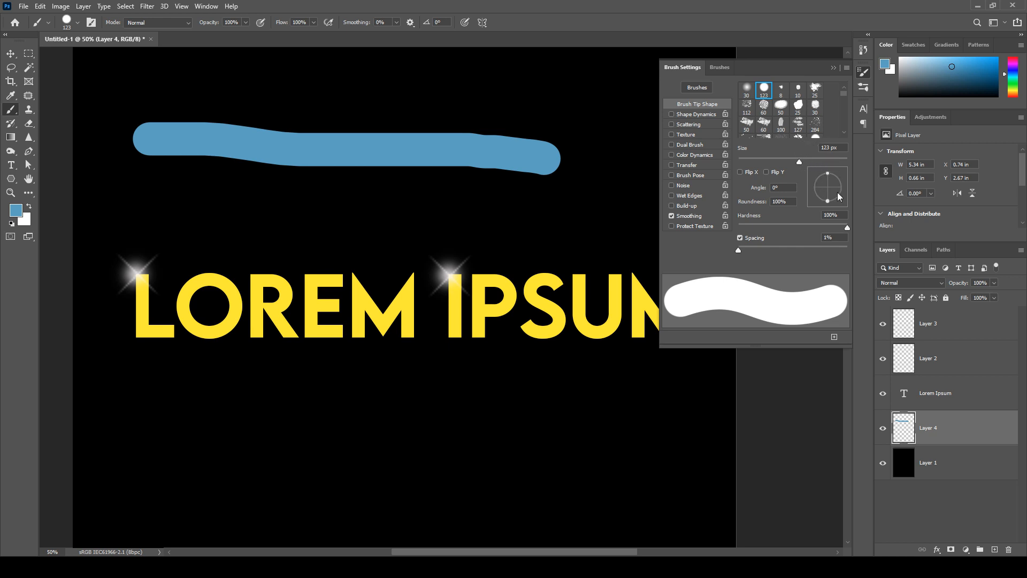
Choose the textured 50 px tip, enlarge it to 157 px, and stamp it below the blue stroke at 14° and again at -60°
click(747, 127)
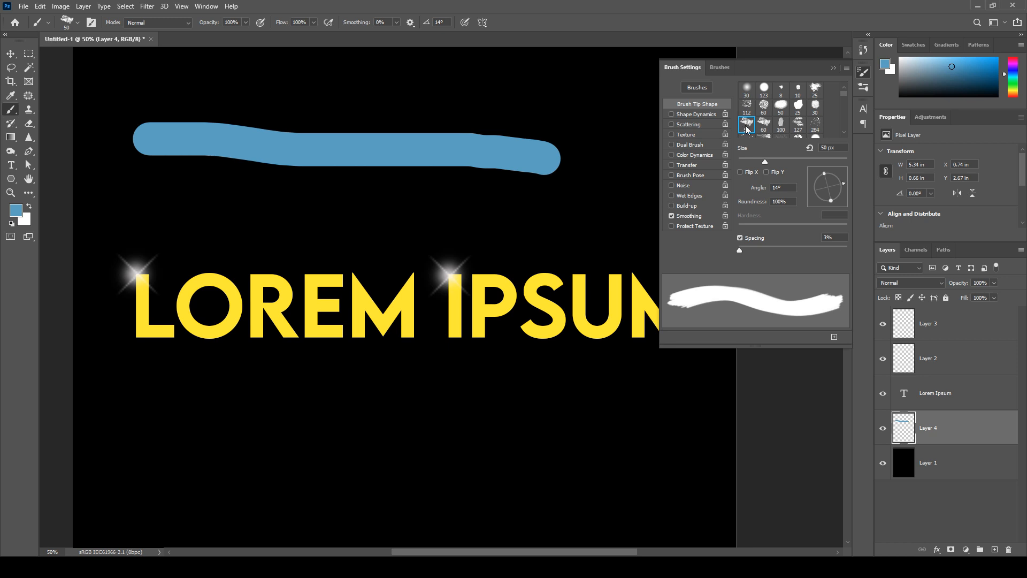
drag(766, 161, 809, 163)
click(371, 211)
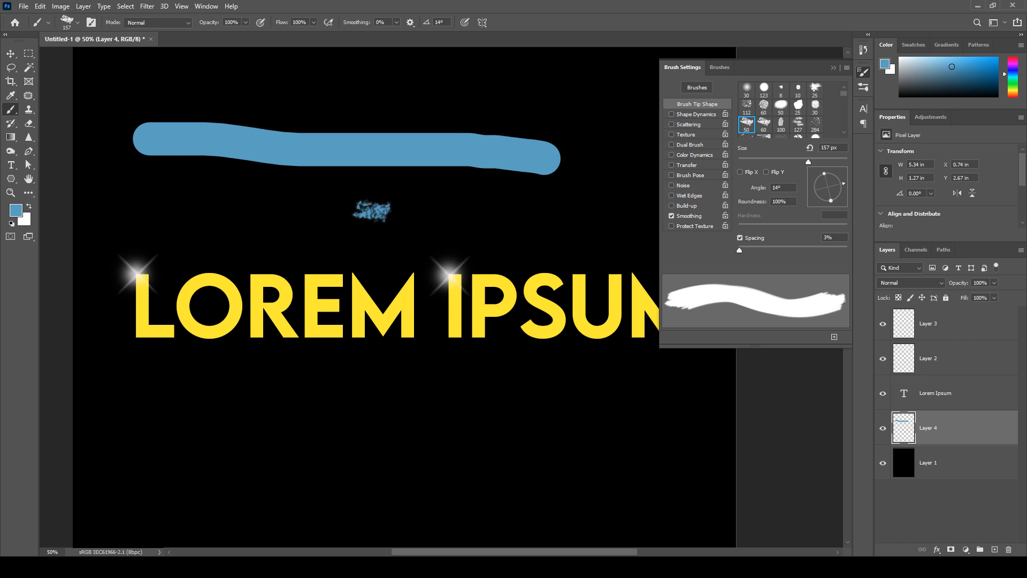
drag(844, 185, 842, 212)
click(321, 217)
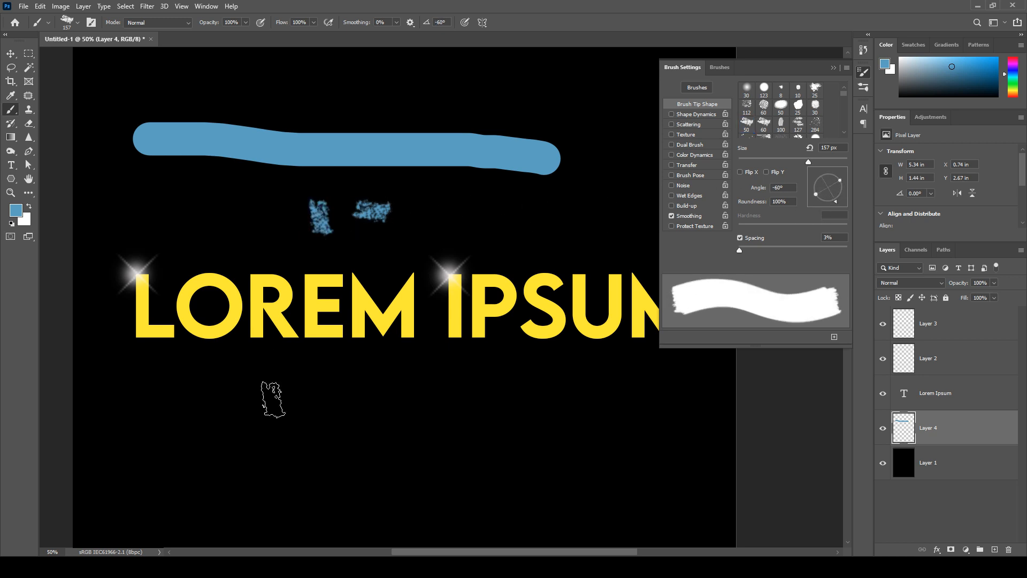
click(833, 68)
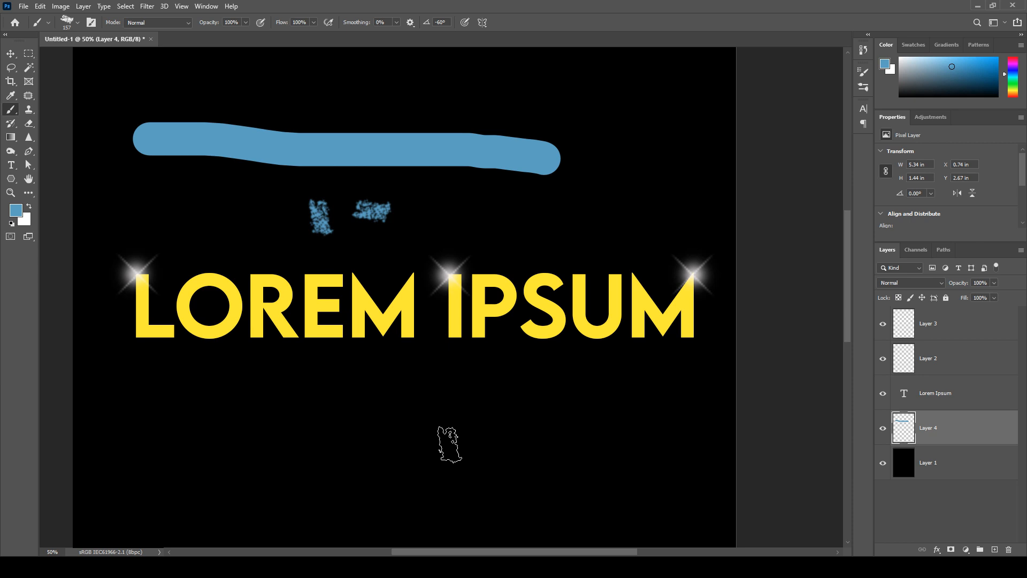
Hide every layer except black Layer 1 and add a new empty layer directly above it
key(space)
drag(883, 428, 883, 324)
click(963, 463)
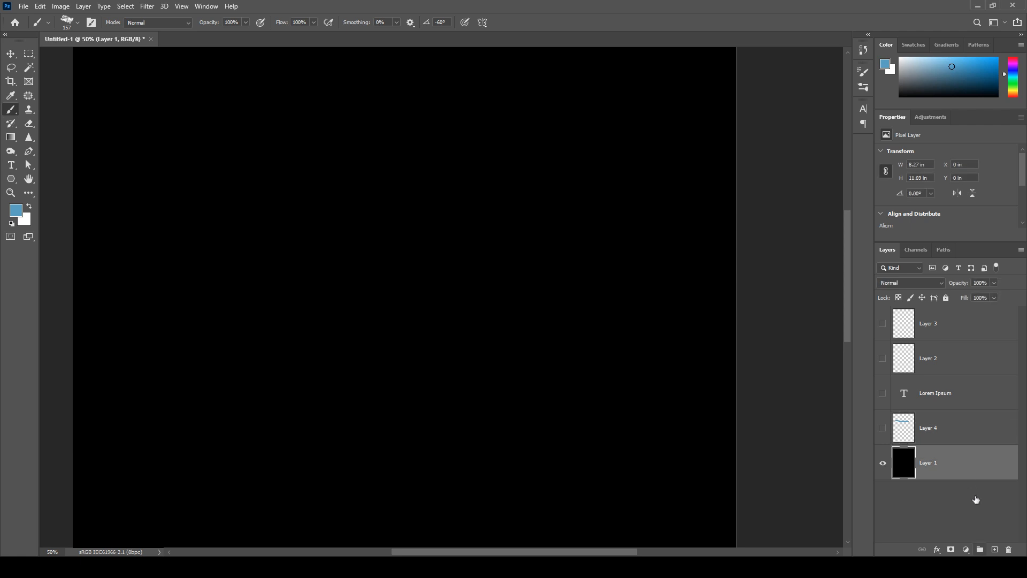
click(995, 550)
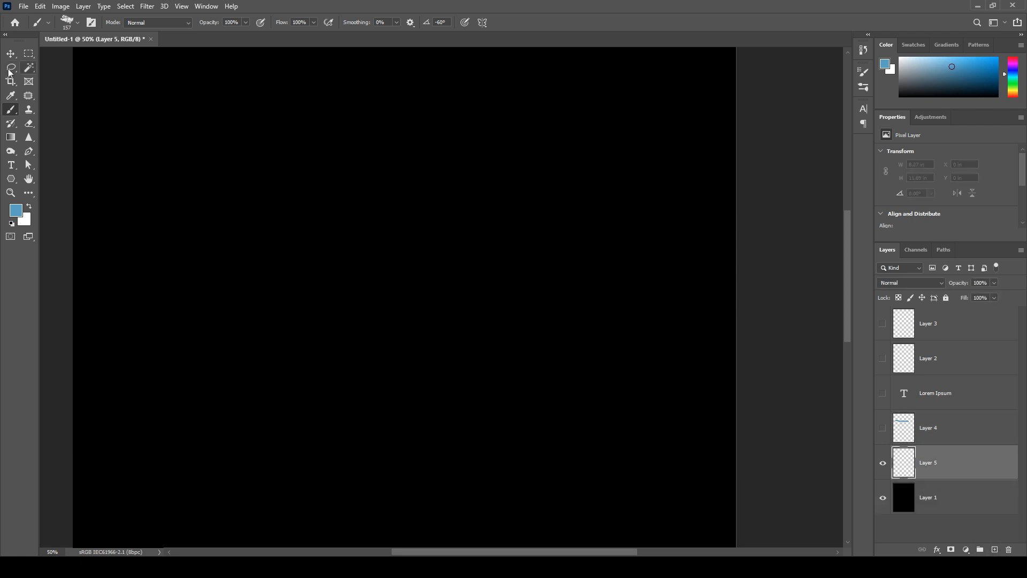
Draw a circular selection about 3 in wide near the middle of the visible canvas with the Elliptical Marquee
click(29, 54)
click(86, 64)
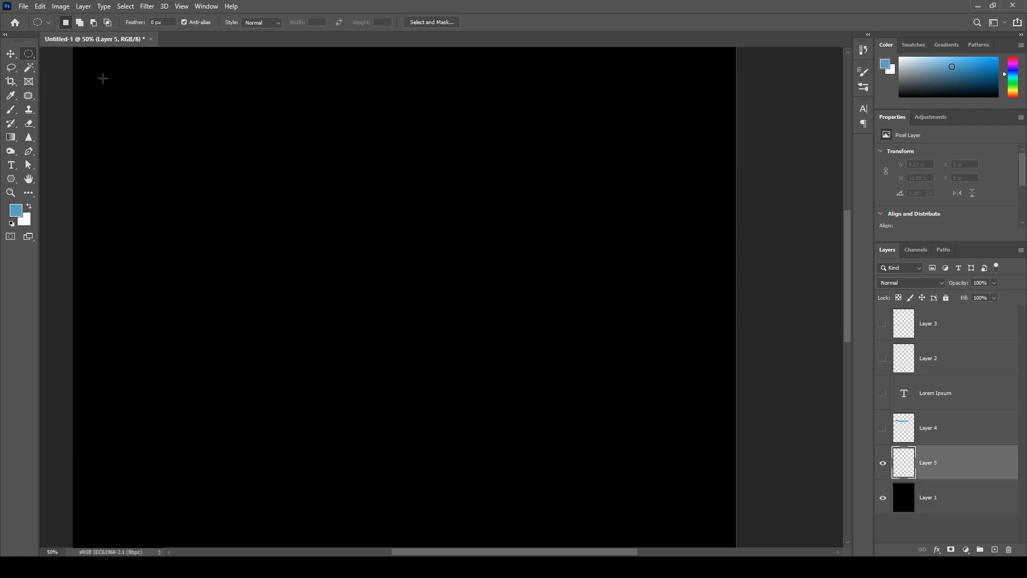
mouse_move(293, 131)
mouse_down()
mouse_move(494, 326)
mouse_move(535, 379)
mouse_move(555, 374)
mouse_up()
Switch to the Brush tool with the Soft Round preset and enlarge the brush to 600 px for painting inside the circle
click(11, 109)
click(77, 23)
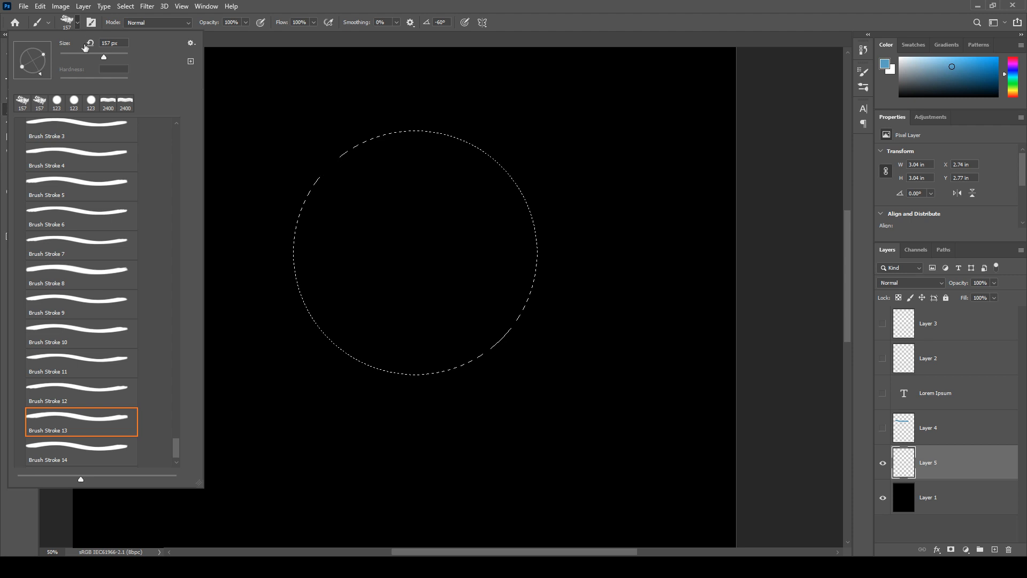
drag(178, 454, 179, 128)
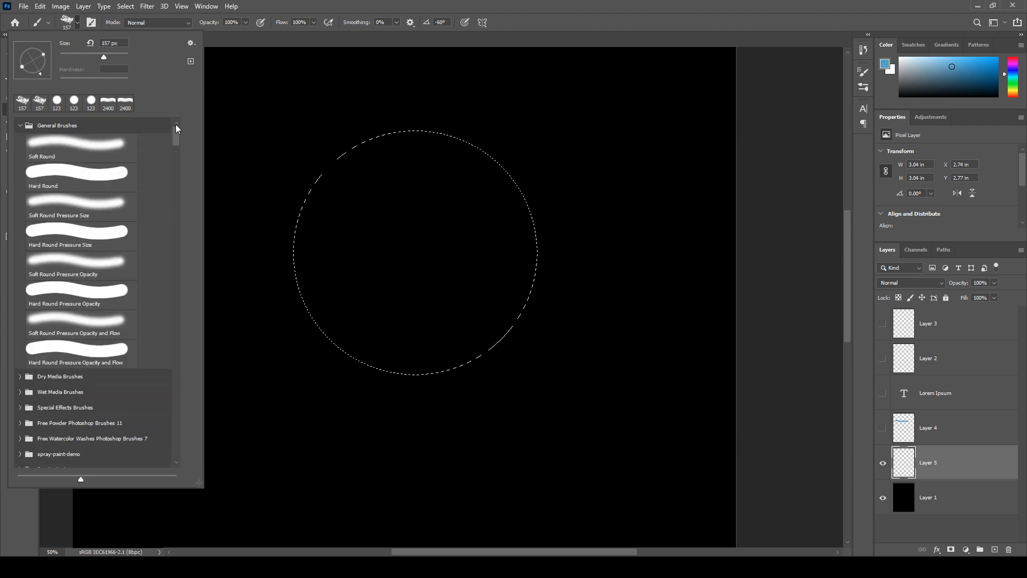
click(81, 146)
click(367, 1)
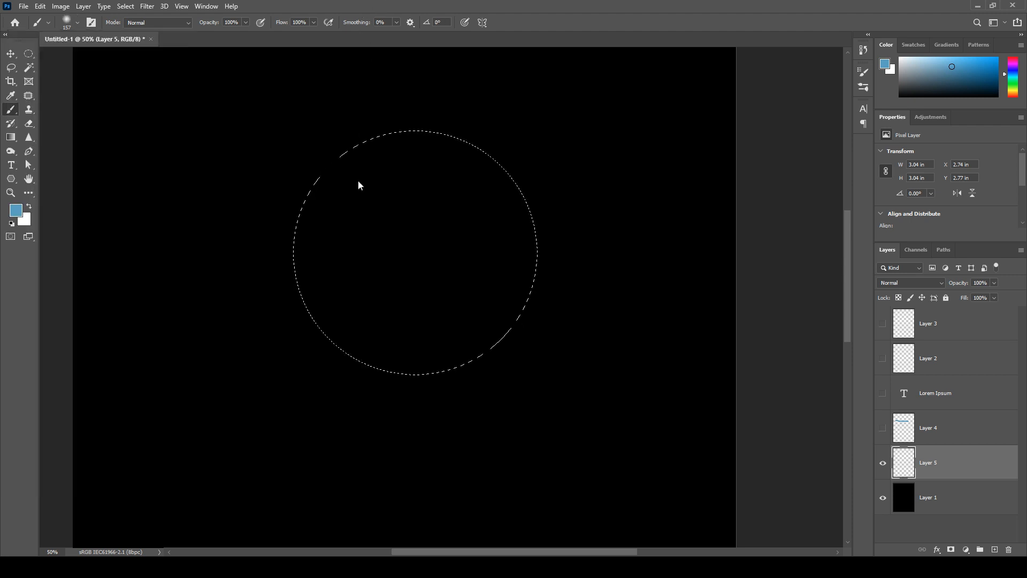
key(bracketright)
key(bracketright)
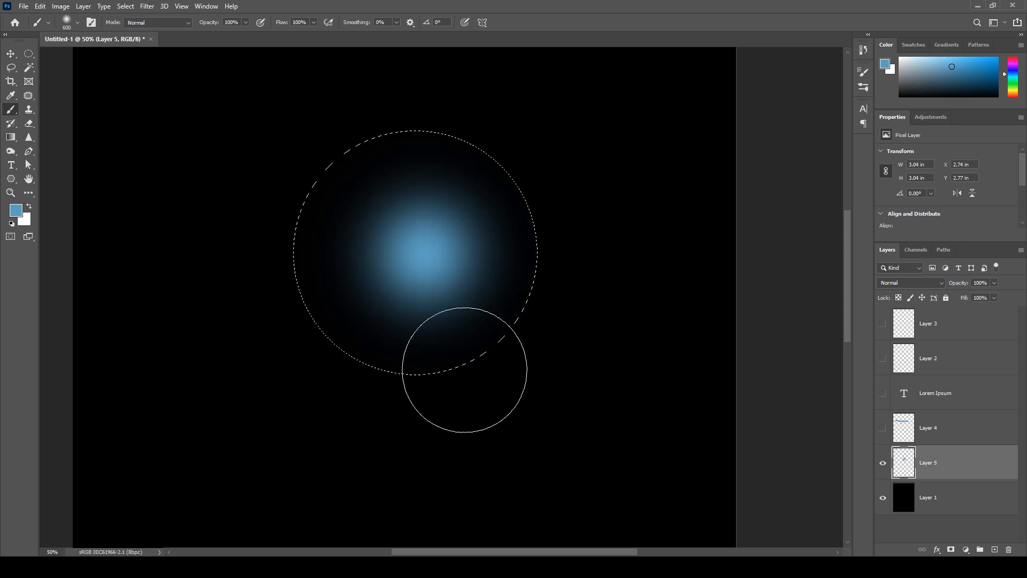
Replace the soft dab with blue shading brushed along the left edge inside the circular selection, and deselect
key(Delete)
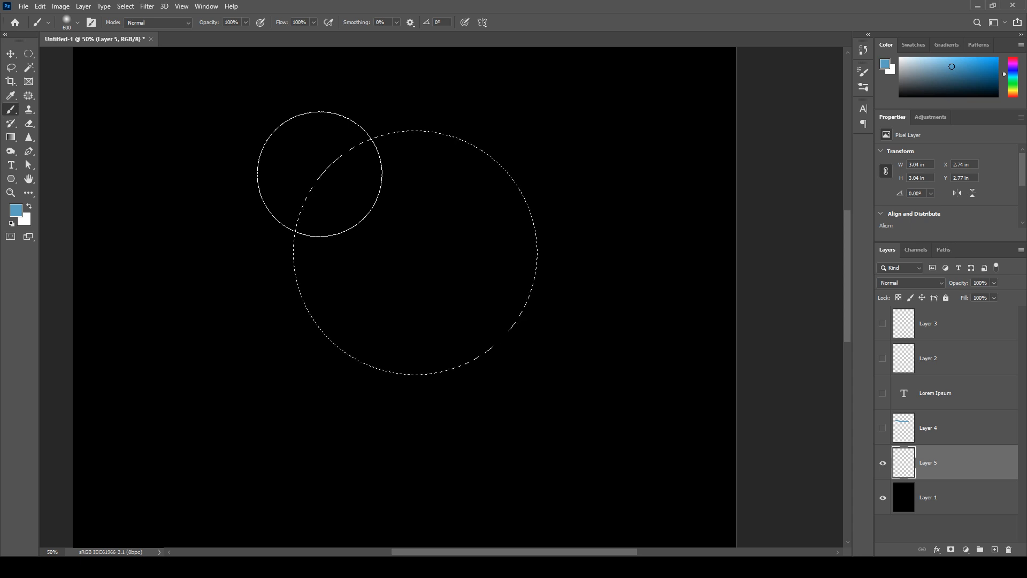
mouse_move(360, 131)
mouse_down()
mouse_move(293, 183)
mouse_move(277, 242)
mouse_move(289, 406)
mouse_up()
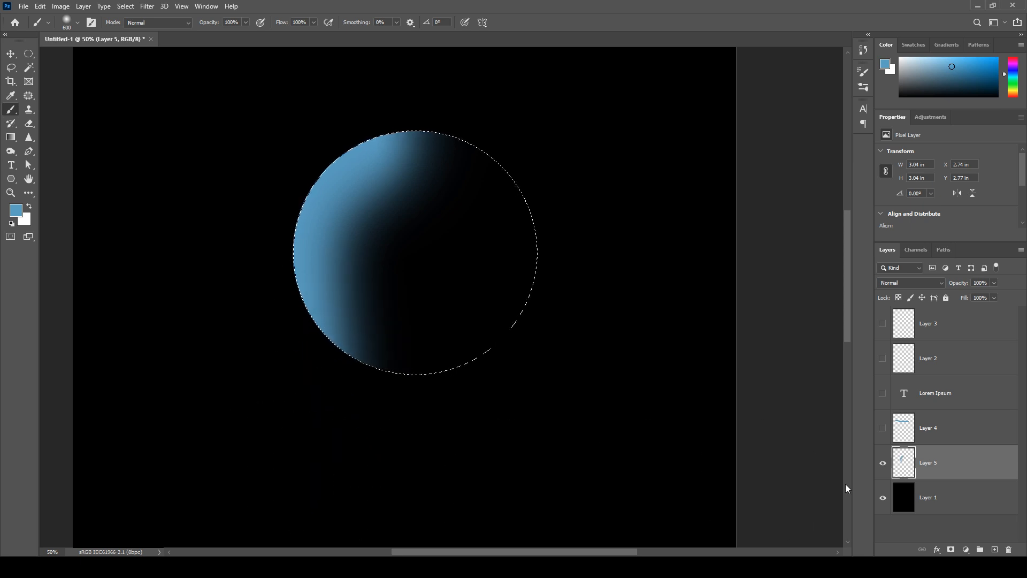
key(ctrl+d)
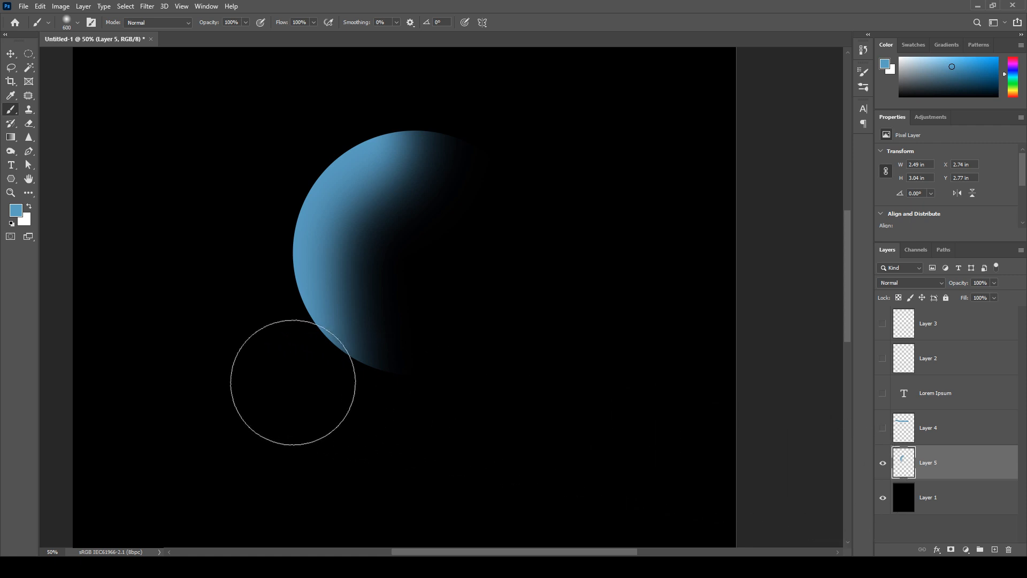
Restore the circular selection and clear the blue shading inside it
key(ctrl+shift+d)
key(Delete)
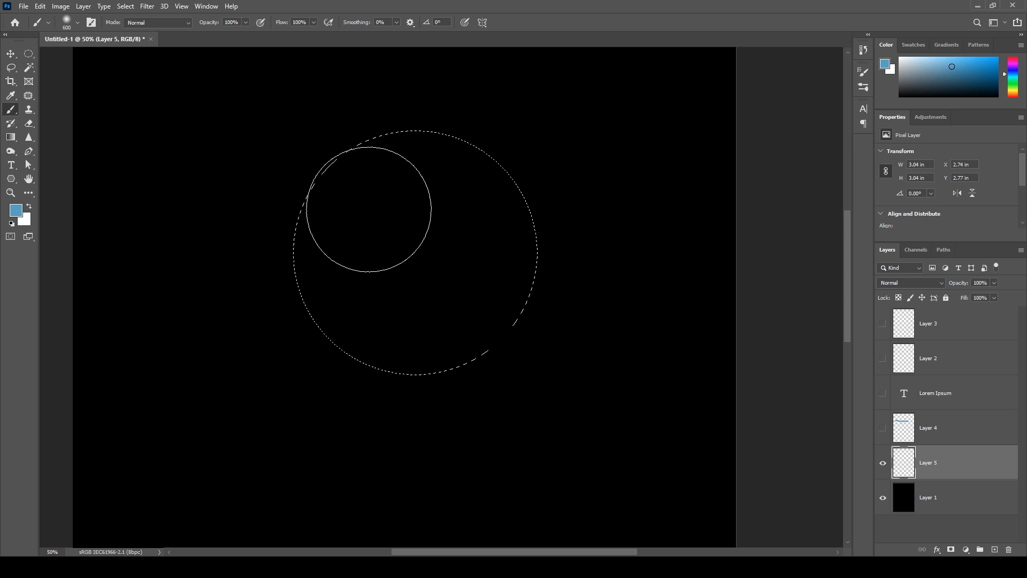
Enlarge the soft brush to 1100 px and brush blue shading along the lower-right edge inside the circular selection
key(bracketright)
key(bracketright)
key(bracketright)
key(bracketright)
key(bracketright)
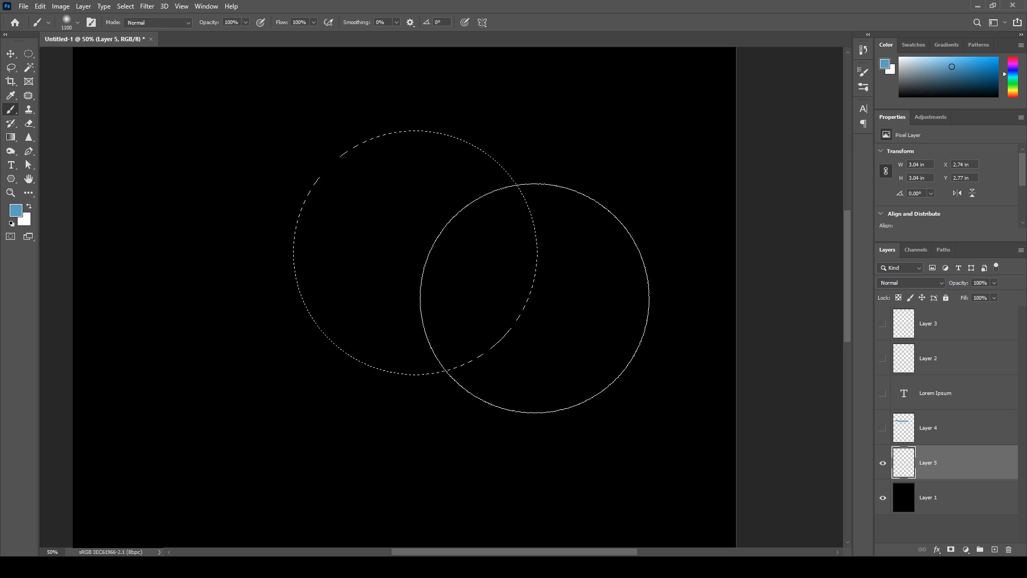
key(ctrl+minus)
key(ctrl+minus)
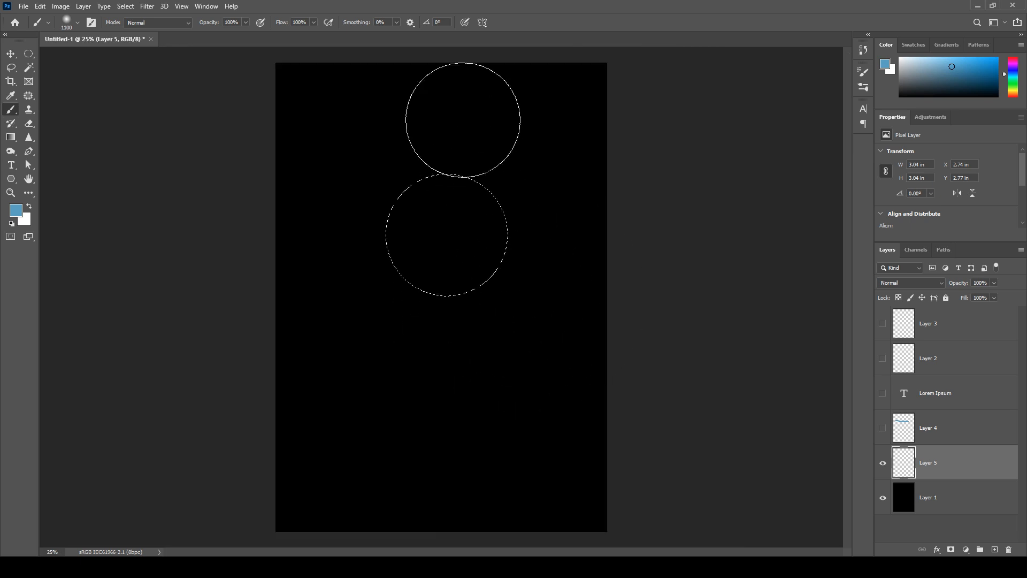
mouse_move(465, 115)
mouse_down()
mouse_move(535, 213)
mouse_move(546, 293)
mouse_up()
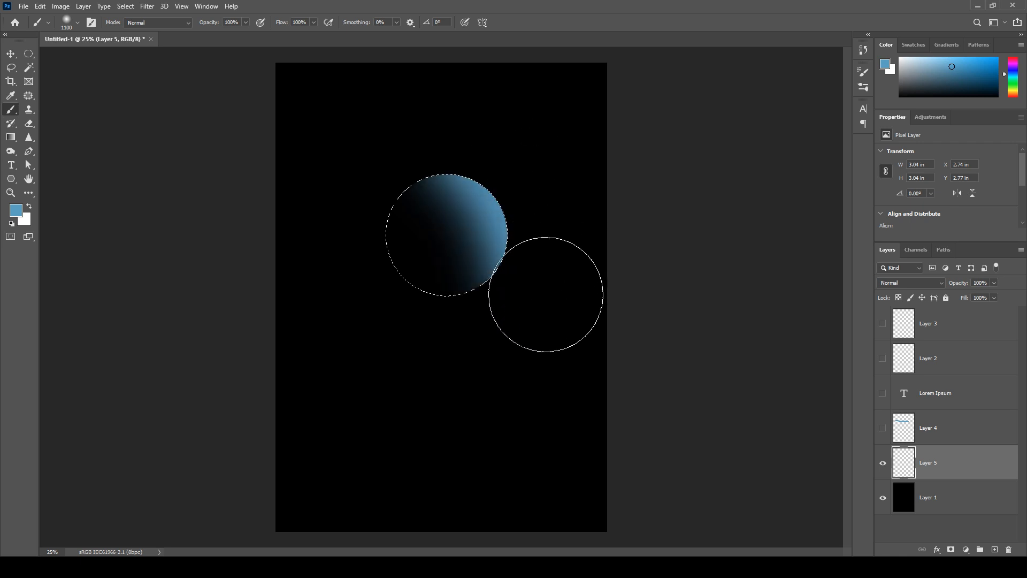
mouse_move(500, 179)
mouse_down()
mouse_move(481, 304)
mouse_move(328, 394)
mouse_up()
key(ctrl+z)
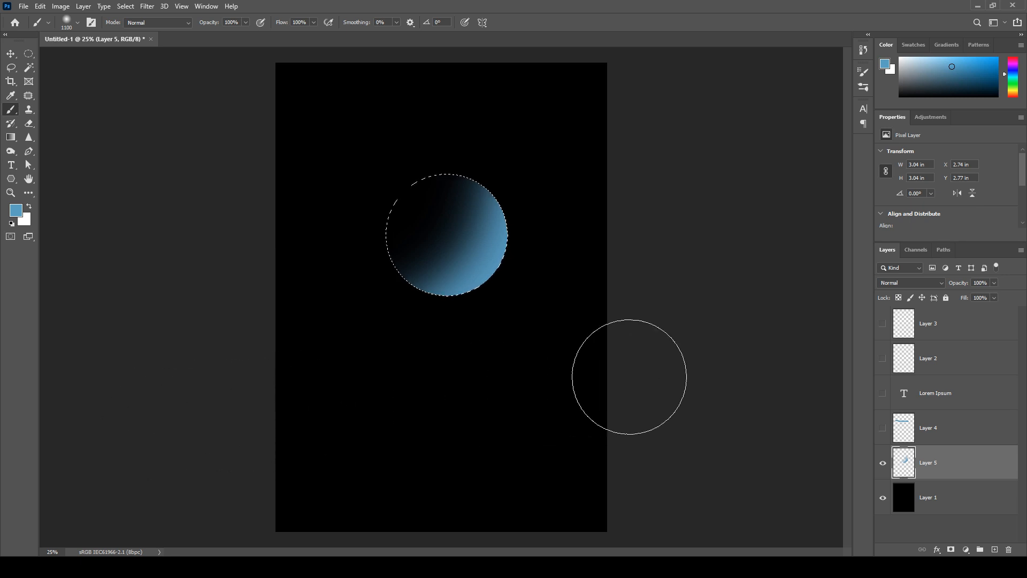
Switch from the Brush to the Burn tool, grouped with the Dodge and Sponge tools
key(ctrl+plus)
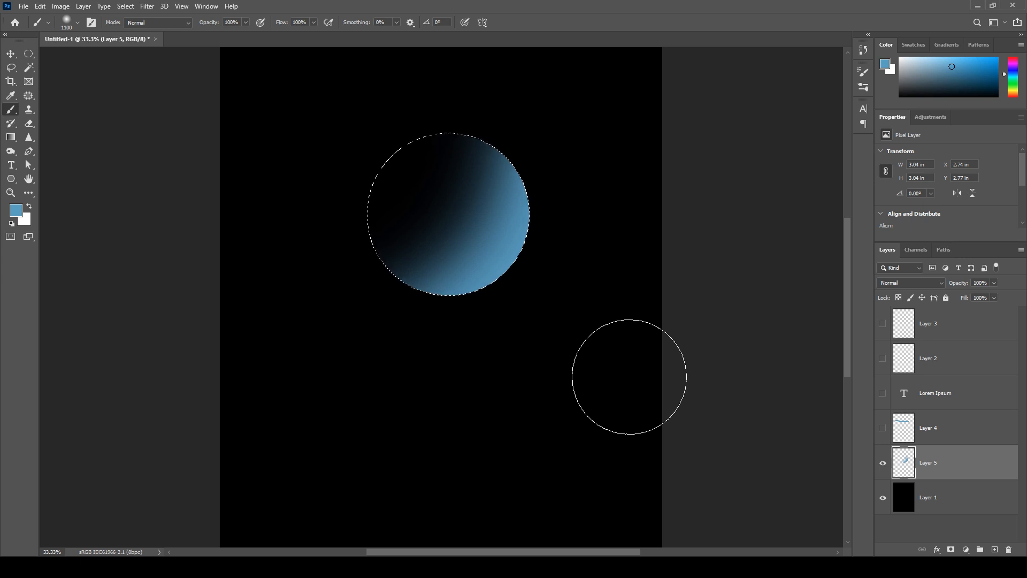
click(11, 159)
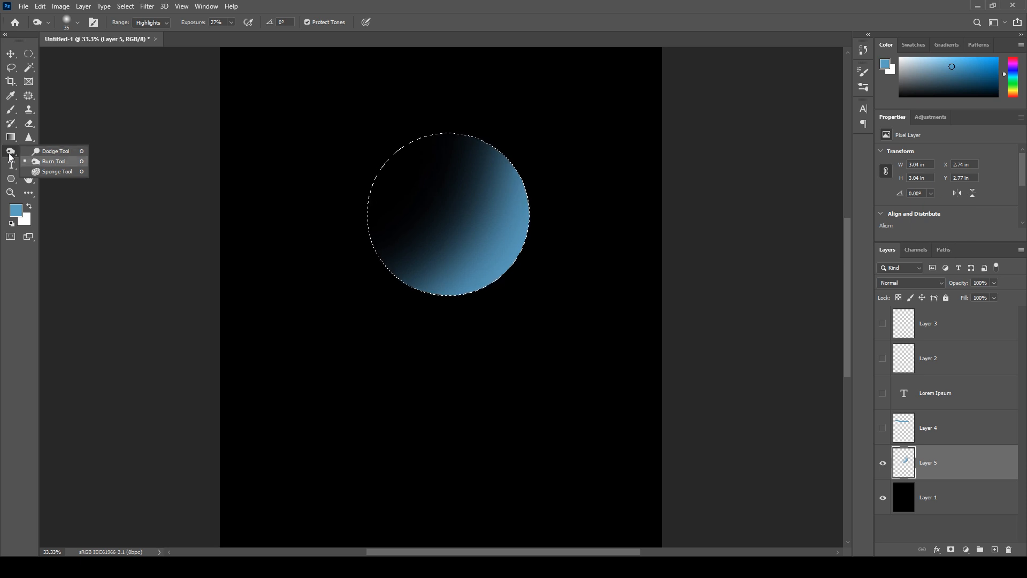
click(7, 154)
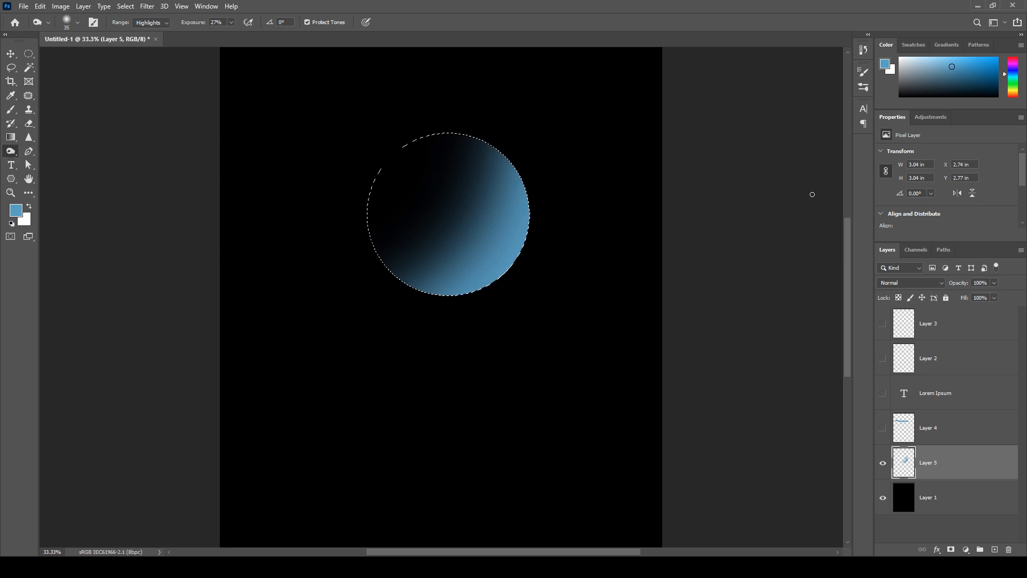